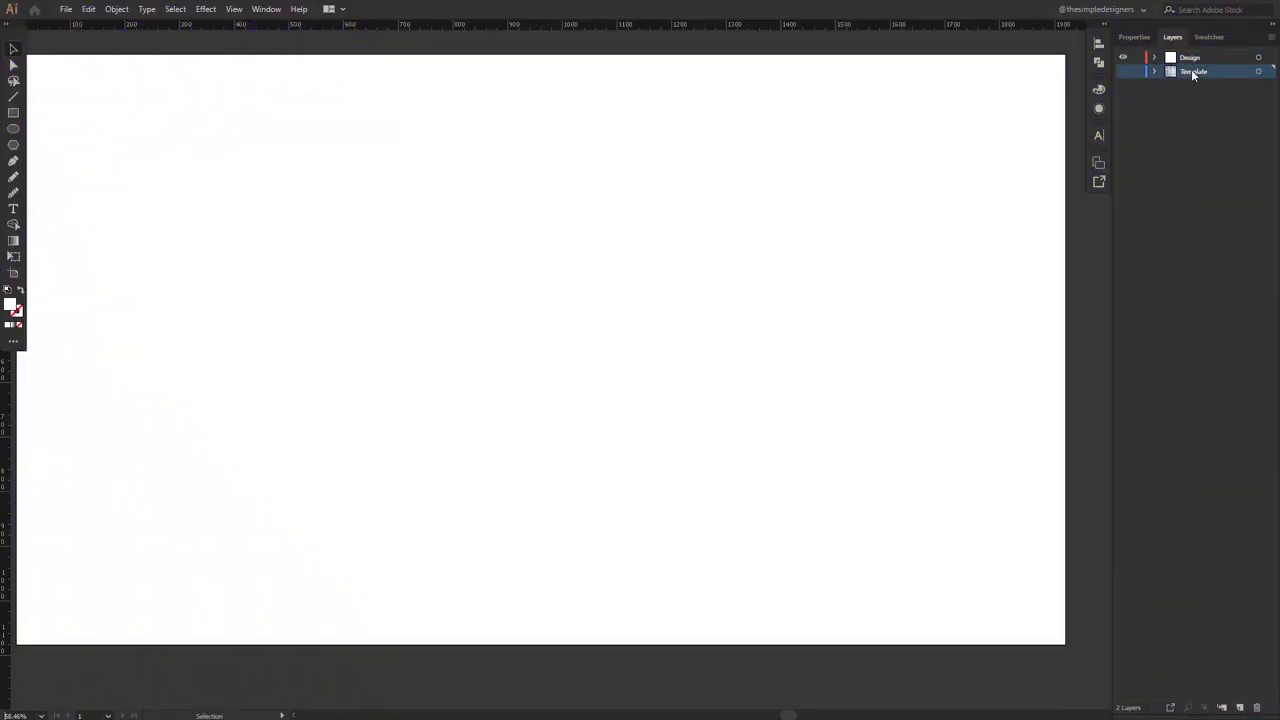
Step: Show the Template layer's cupcake sketch and shift the sketch image right across the artboard
{"action": "left_click", "coordinate": [1123, 72]}
{"action": "left_click_drag", "start_coordinate": [463, 380], "coordinate": [564, 370]}
{"action": "left_click", "coordinate": [229, 313]}
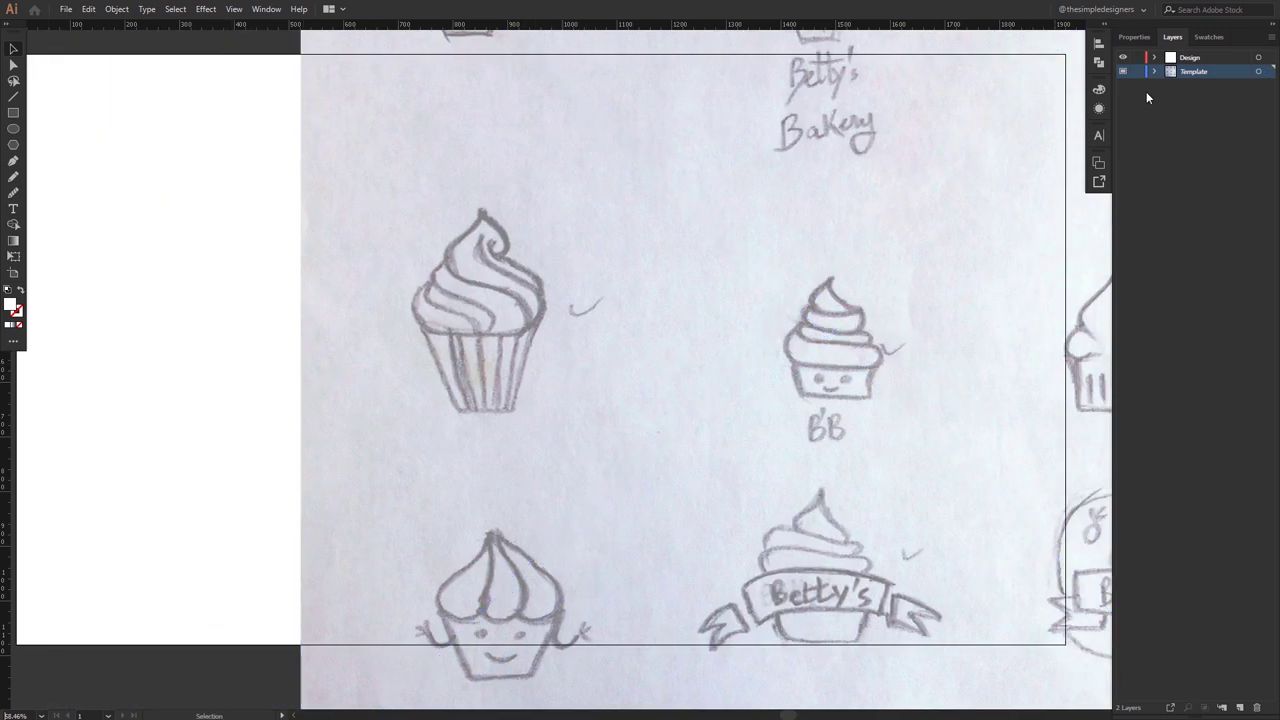
Step: On the Design layer, pen a curve from the frosting swirl's peak down to its right side
{"action": "left_click", "coordinate": [1186, 60]}
{"action": "scroll", "coordinate": [369, 280], "scroll_direction": "up", "scroll_amount": 2}
{"action": "scroll", "coordinate": [466, 277], "scroll_direction": "up", "scroll_amount": 3}
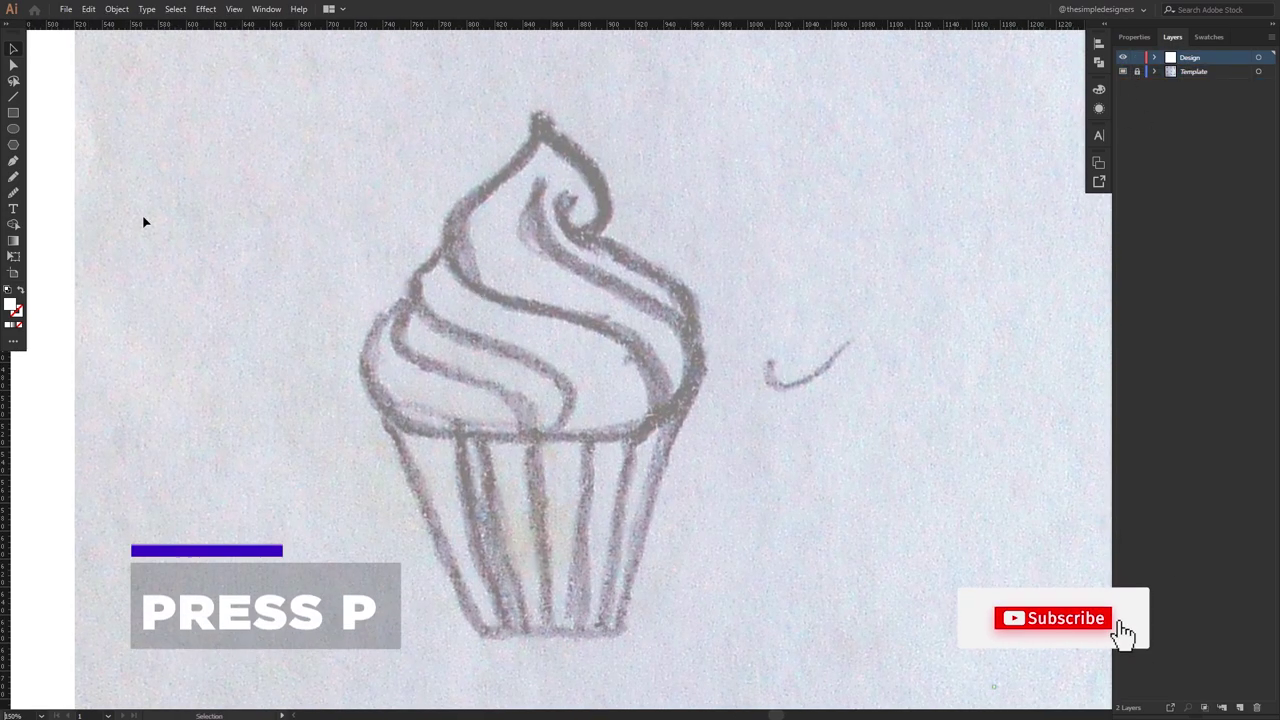
{"action": "key", "text": "p"}
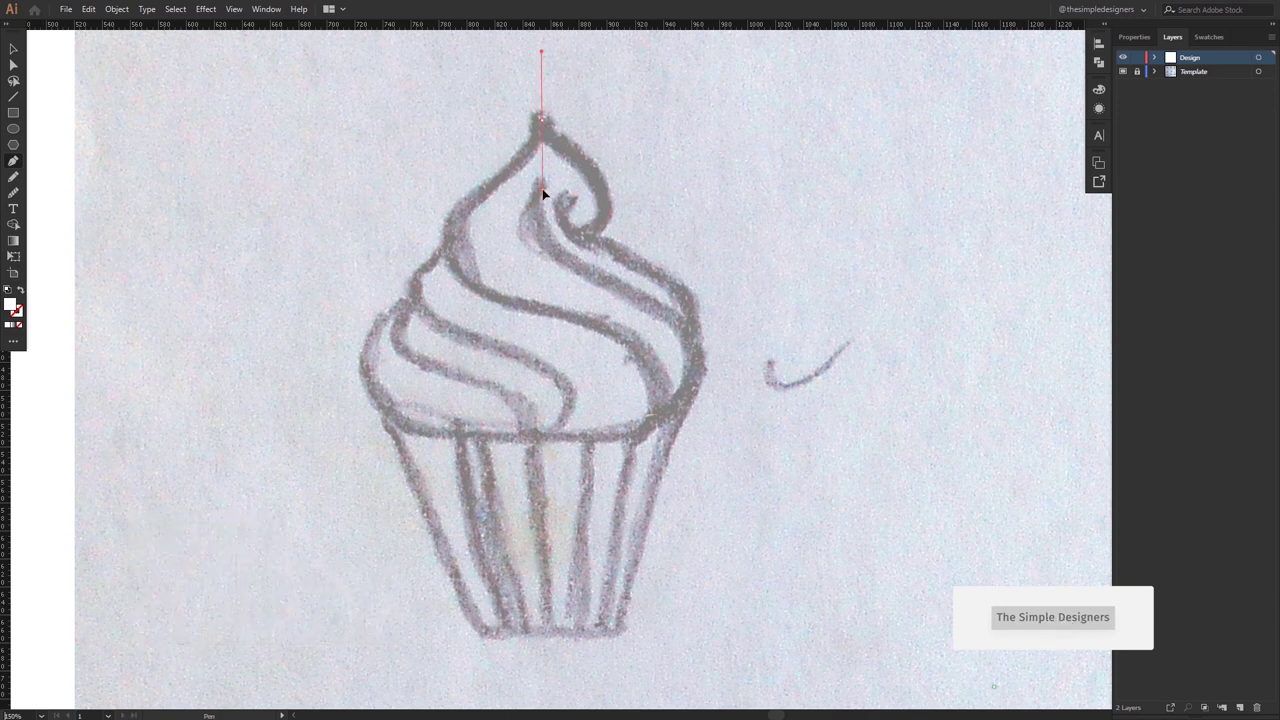
{"action": "mouse_move", "coordinate": [435, 235]}
{"action": "left_mouse_down"}
{"action": "mouse_move", "coordinate": [465, 265]}
{"action": "mouse_move", "coordinate": [449, 302]}
{"action": "left_mouse_up"}
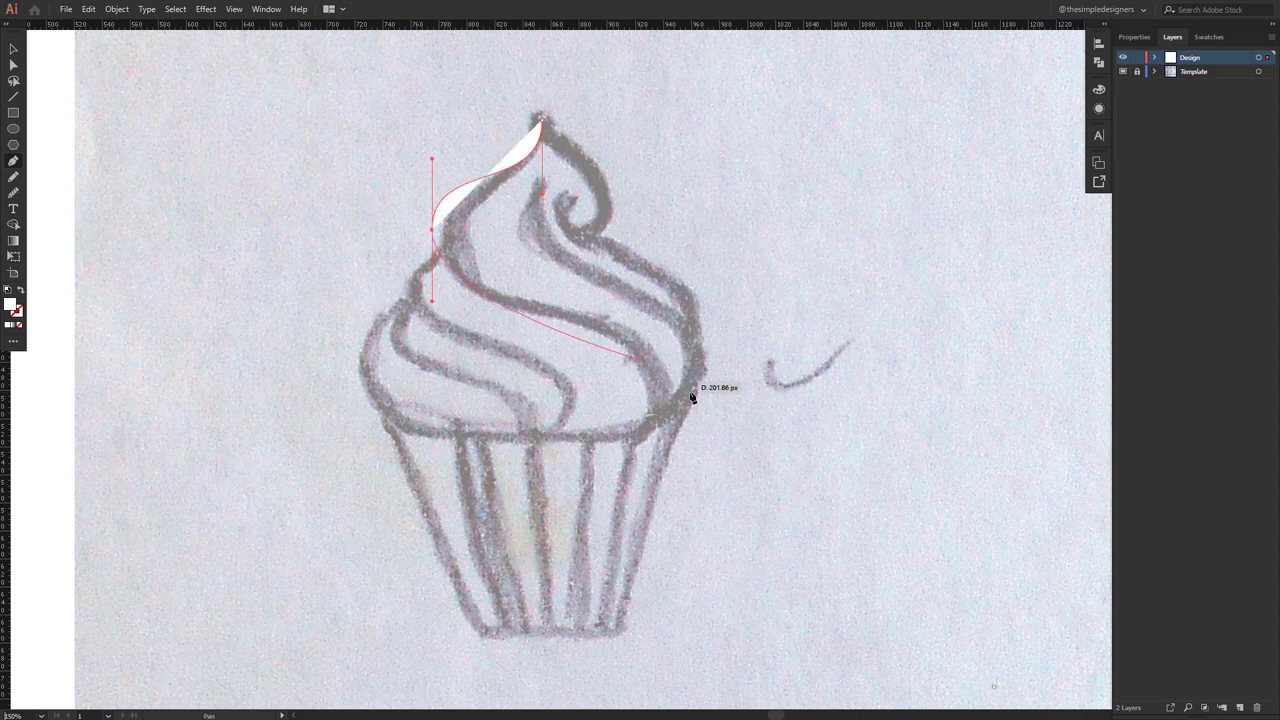
{"action": "left_click_drag", "start_coordinate": [665, 419], "coordinate": [658, 580]}
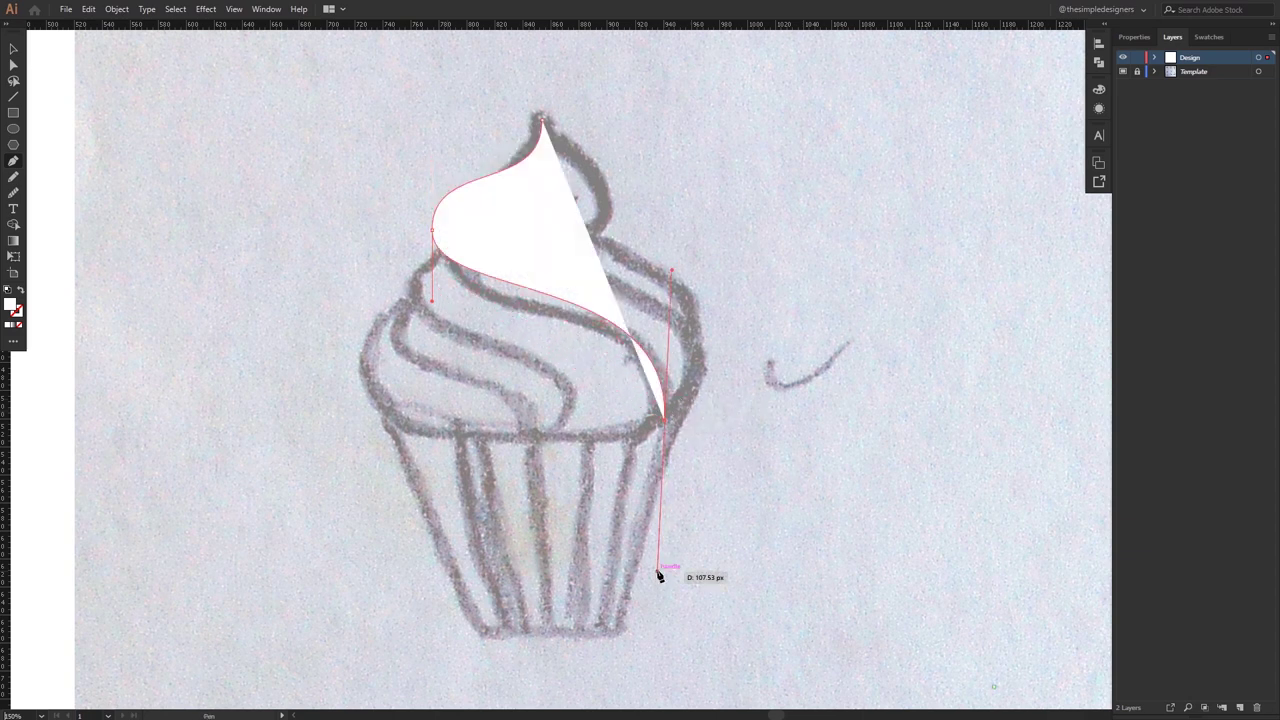
Step: Adjust the curve's anchors and top handle so it follows the sketched swirl
{"action": "key", "text": "a"}
{"action": "left_click_drag", "start_coordinate": [665, 420], "coordinate": [665, 434]}
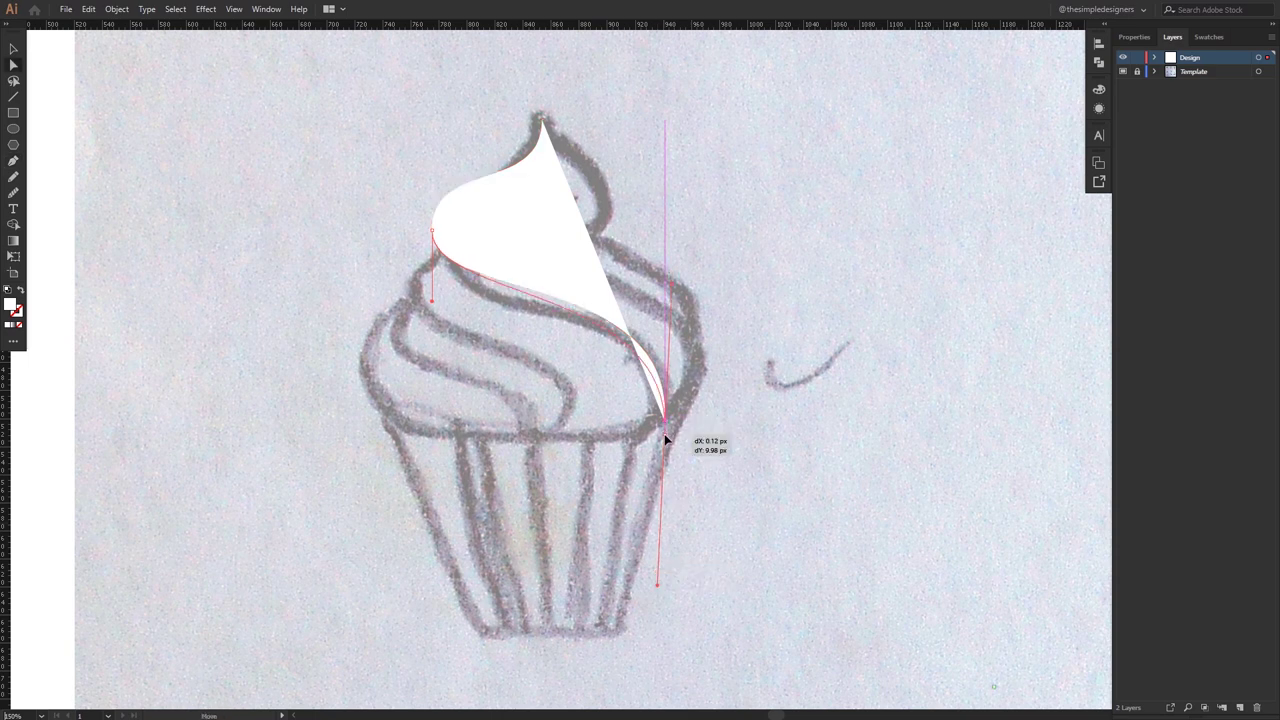
{"action": "left_click_drag", "start_coordinate": [436, 225], "coordinate": [446, 245]}
{"action": "left_click_drag", "start_coordinate": [543, 191], "coordinate": [544, 173]}
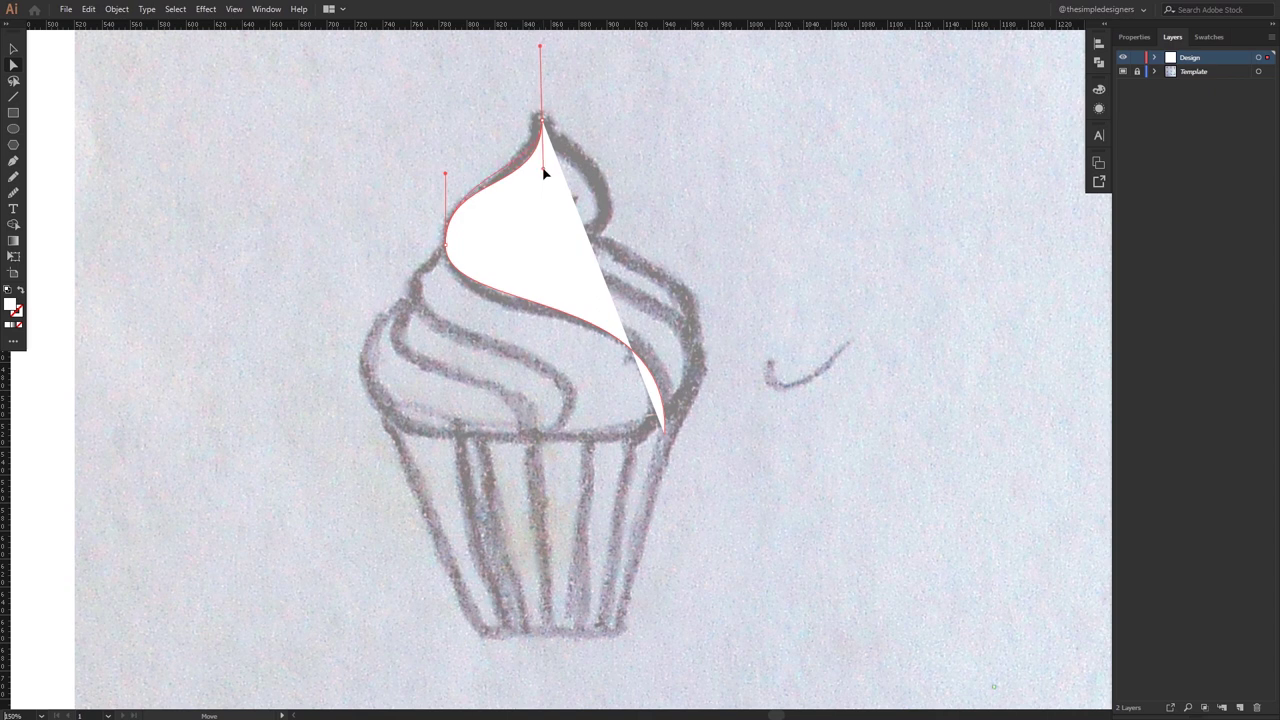
{"action": "left_click", "coordinate": [557, 225]}
Step: Make the curve an unfilled K100 black stroke and smooth its handles
{"action": "left_click", "coordinate": [19, 291]}
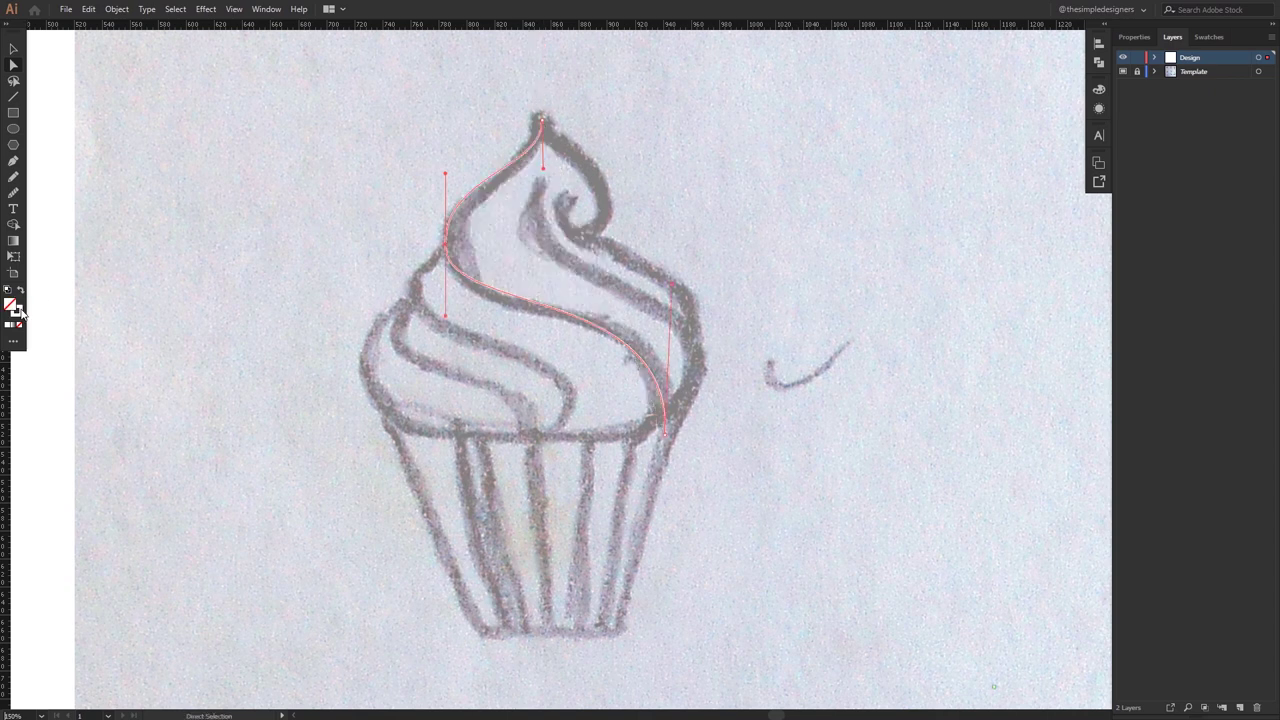
{"action": "left_click", "coordinate": [982, 189]}
{"action": "left_click", "coordinate": [958, 174]}
{"action": "left_click", "coordinate": [1061, 84]}
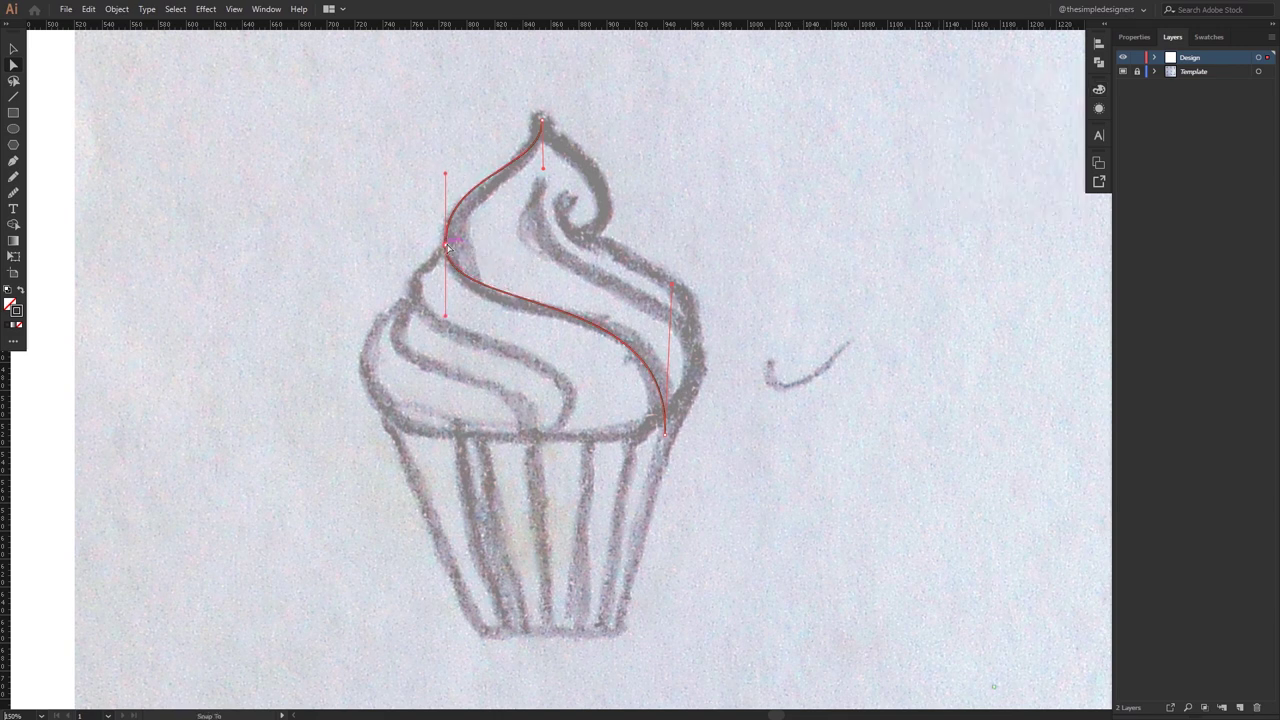
{"action": "left_click_drag", "start_coordinate": [447, 178], "coordinate": [448, 183]}
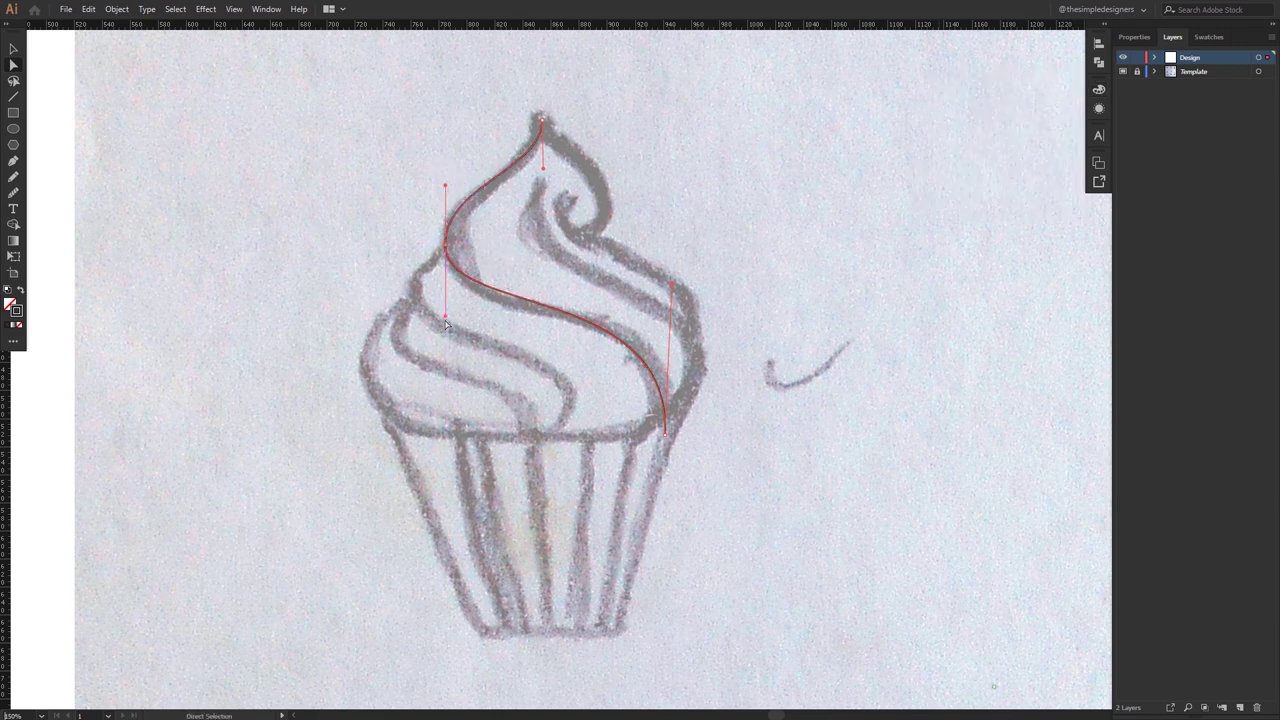
{"action": "left_click_drag", "start_coordinate": [446, 316], "coordinate": [451, 332]}
{"action": "left_click_drag", "start_coordinate": [672, 287], "coordinate": [676, 285]}
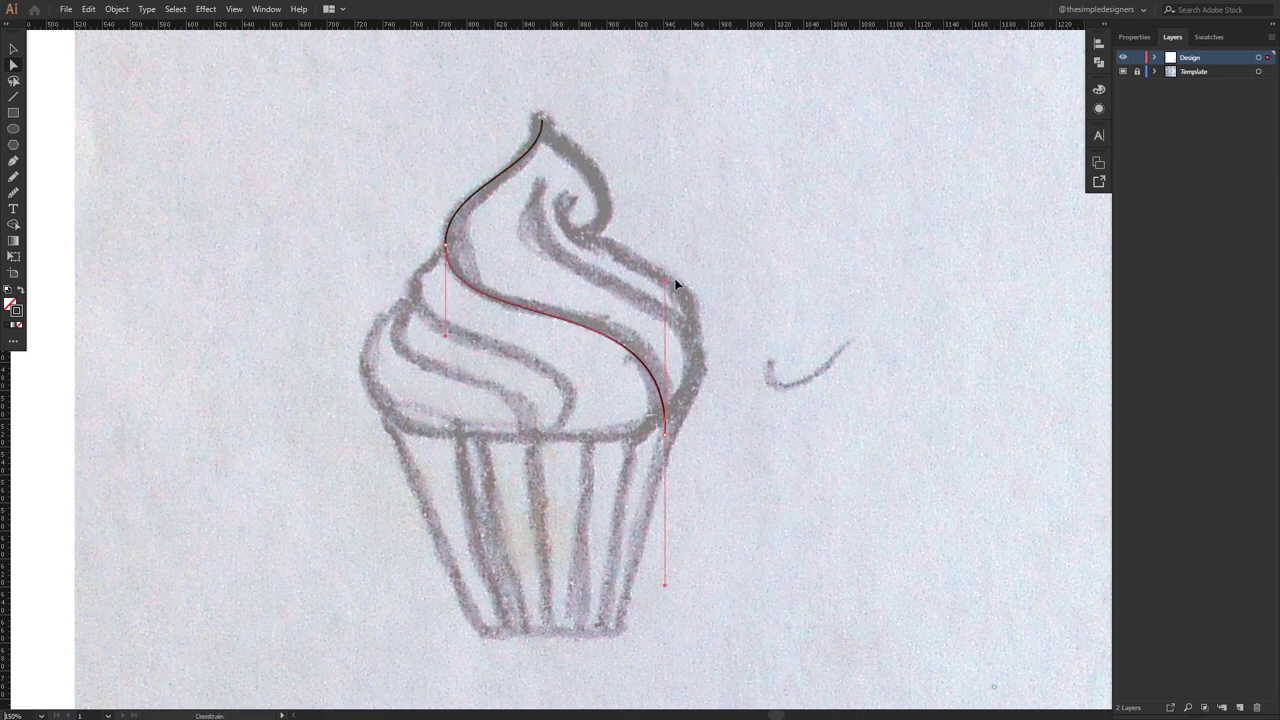
{"action": "left_click", "coordinate": [680, 272]}
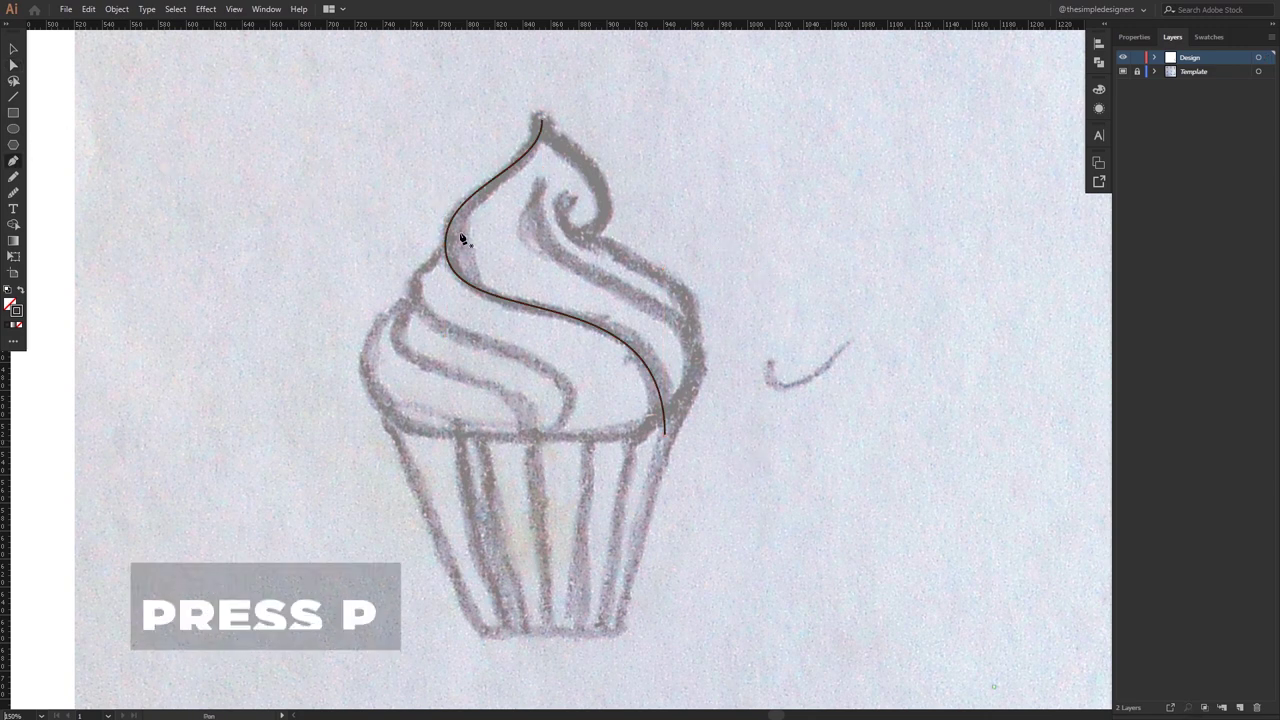
Step: Draw and reshape a second swirl line down to the frosting base
{"action": "mouse_move", "coordinate": [459, 229]}
{"action": "left_mouse_down"}
{"action": "mouse_move", "coordinate": [461, 271]}
{"action": "mouse_move", "coordinate": [410, 345]}
{"action": "left_mouse_up"}
{"action": "left_click_drag", "start_coordinate": [571, 441], "coordinate": [571, 551]}
{"action": "left_click_drag", "start_coordinate": [410, 300], "coordinate": [413, 292]}
{"action": "left_click_drag", "start_coordinate": [459, 229], "coordinate": [461, 220]}
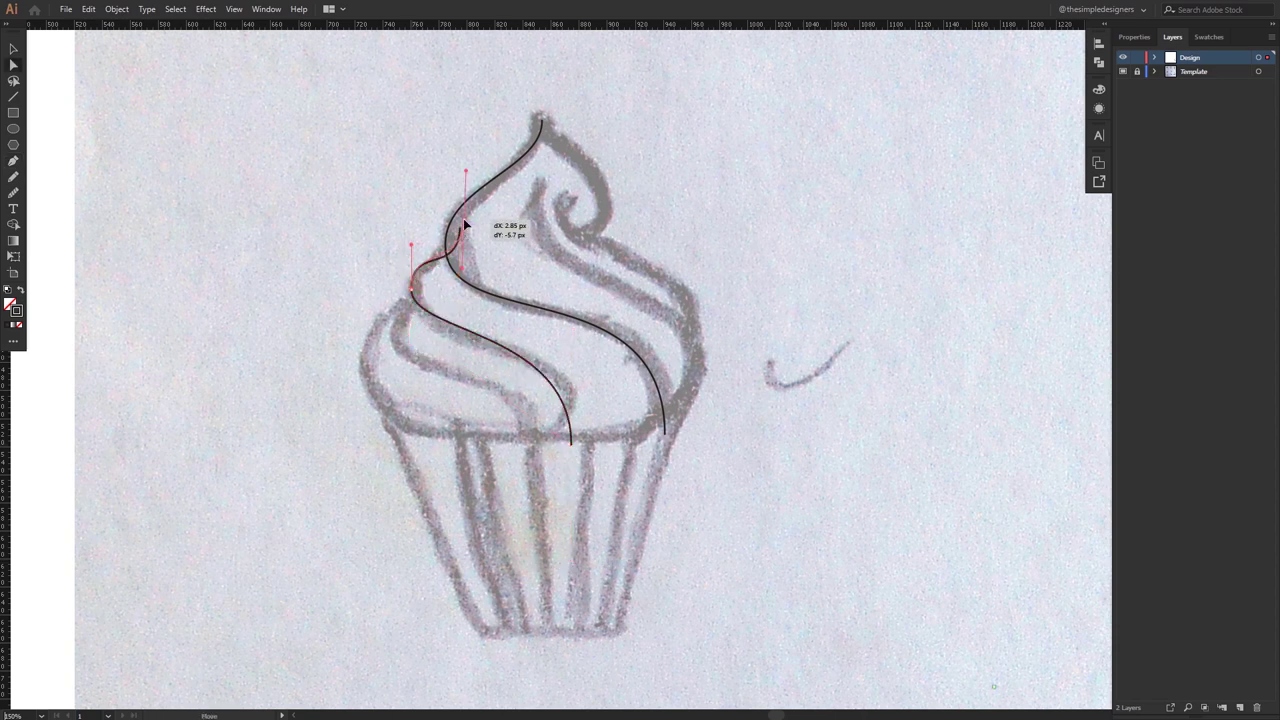
{"action": "left_click", "coordinate": [411, 291]}
{"action": "left_click_drag", "start_coordinate": [411, 245], "coordinate": [411, 250]}
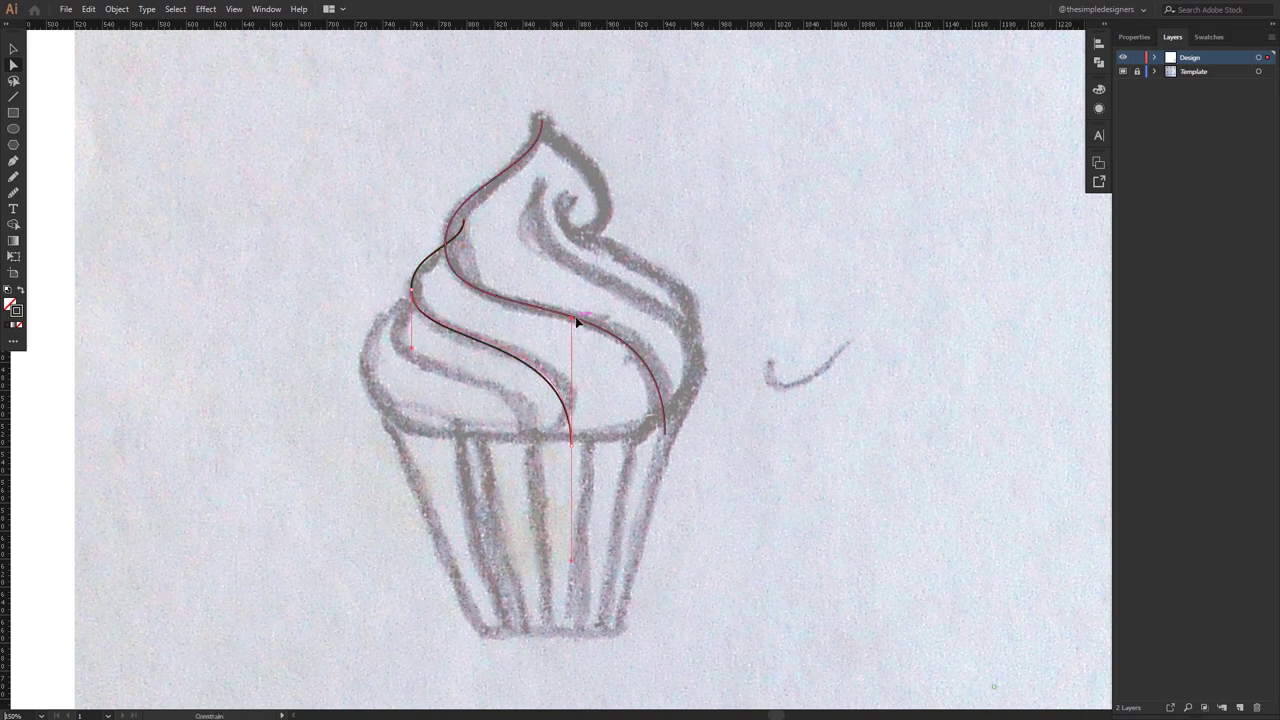
{"action": "left_click", "coordinate": [250, 260]}
Step: Draw and adjust a third swirl line down the frosting's left side
{"action": "left_click", "coordinate": [12, 160]}
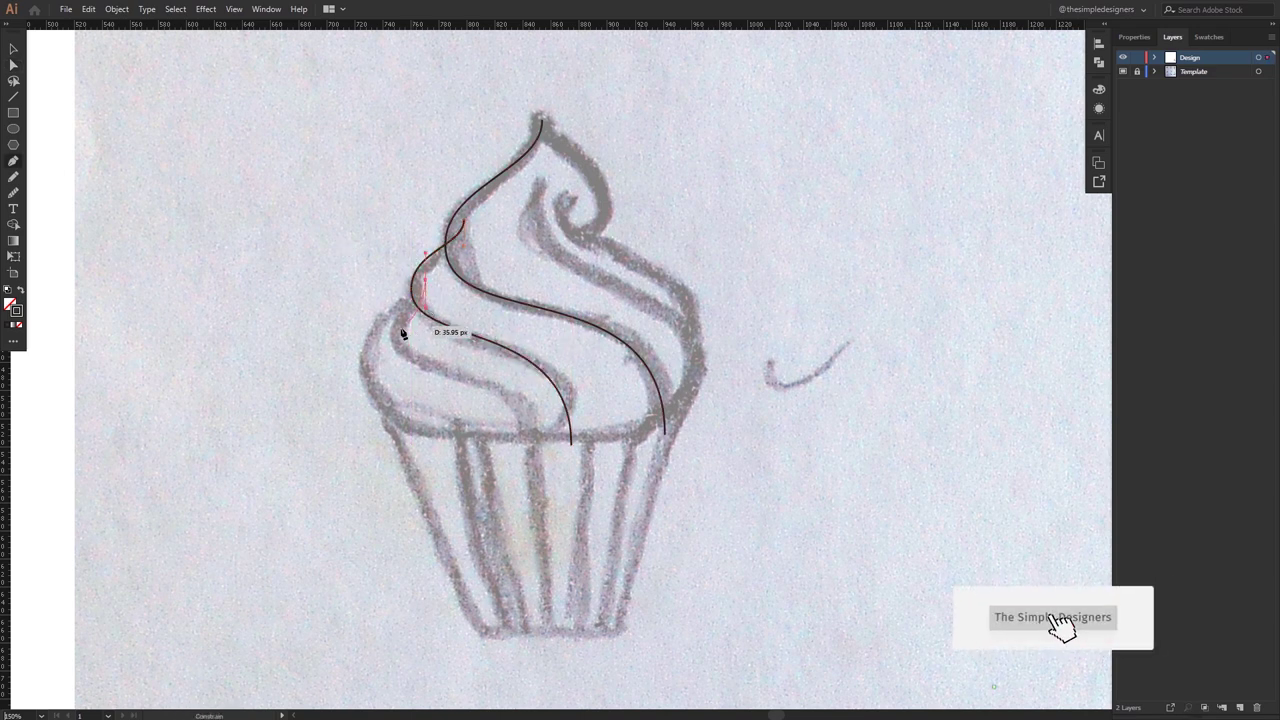
{"action": "left_click_drag", "start_coordinate": [530, 441], "coordinate": [531, 512]}
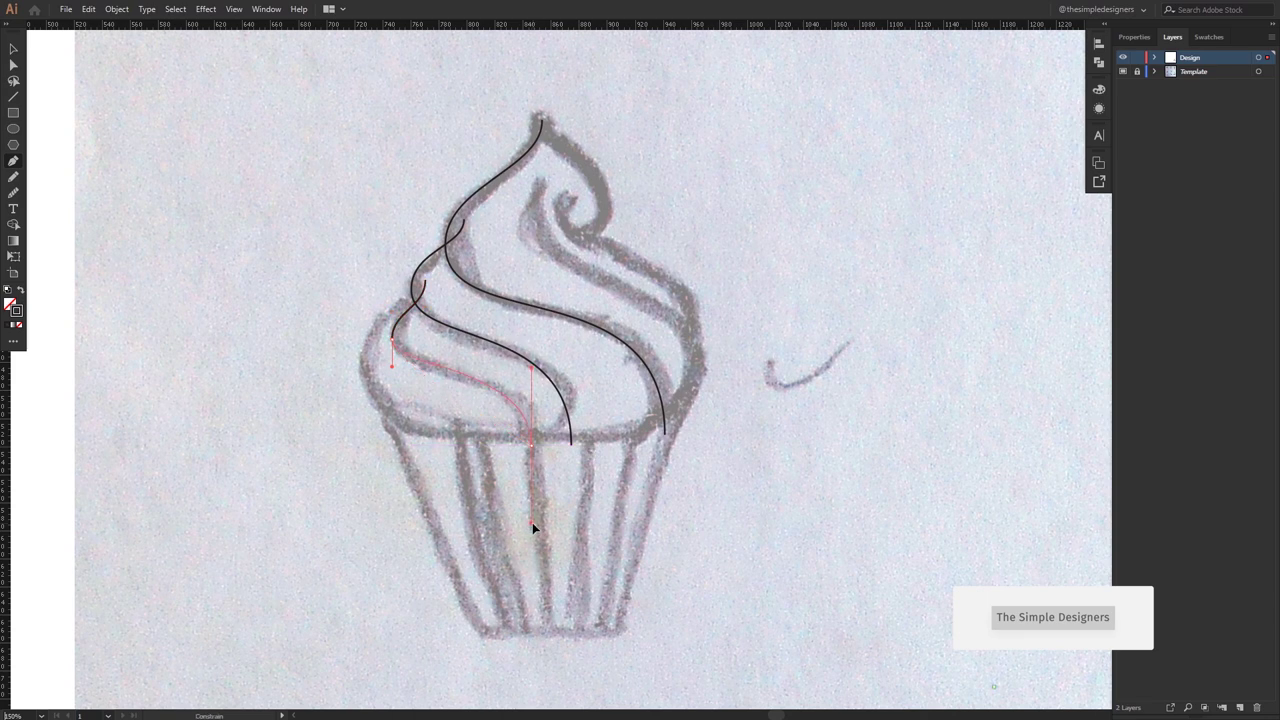
{"action": "left_click", "coordinate": [392, 340]}
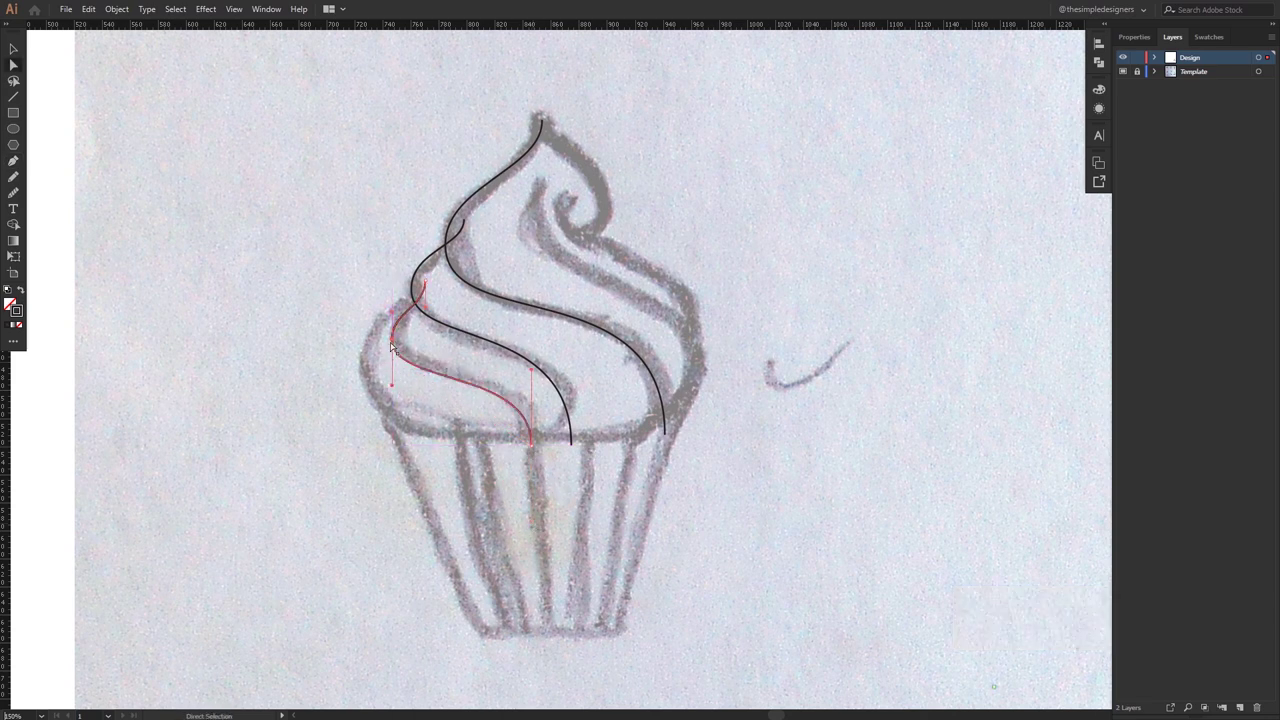
{"action": "left_click_drag", "start_coordinate": [426, 282], "coordinate": [427, 275]}
{"action": "left_click", "coordinate": [336, 342]}
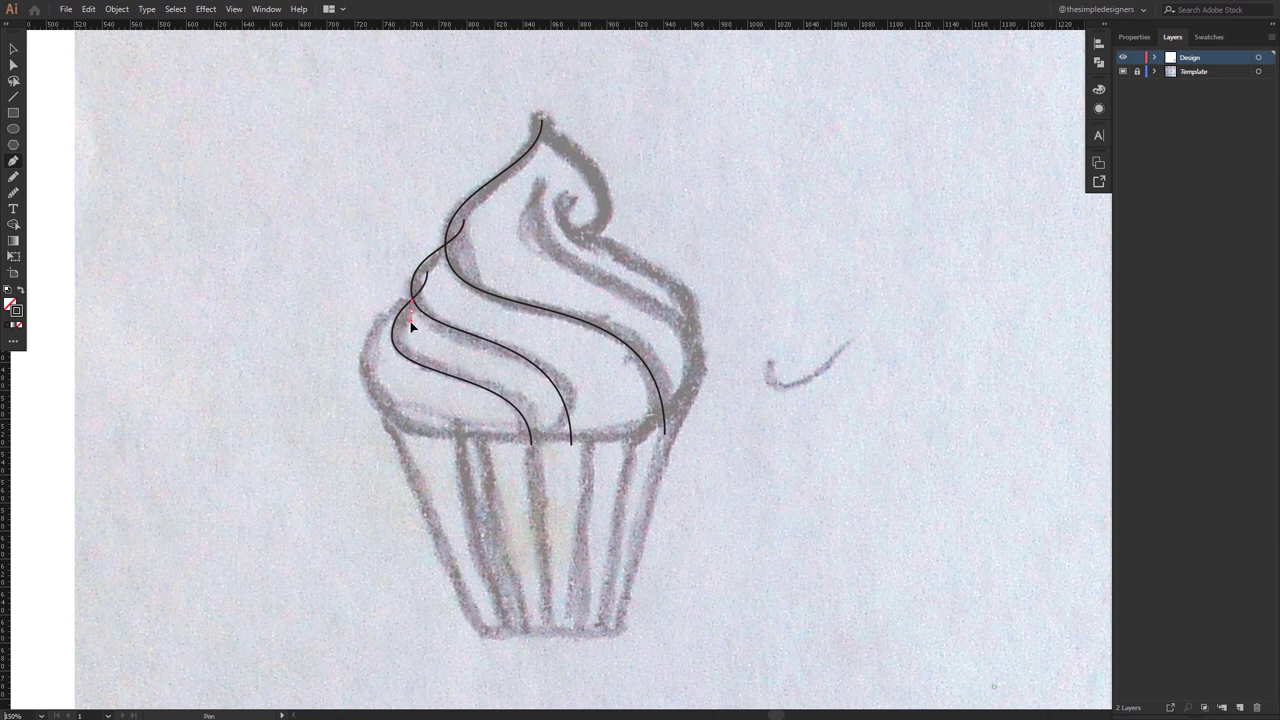
Step: Draw the outer left swirl line and drag a copy of one swirl onto the right swirl
{"action": "left_click_drag", "start_coordinate": [390, 424], "coordinate": [408, 441]}
{"action": "left_click_drag", "start_coordinate": [458, 513], "coordinate": [449, 500]}
{"action": "left_click", "coordinate": [782, 336], "text": "ctrl"}
{"action": "key", "text": "v"}
{"action": "left_click_drag", "start_coordinate": [514, 350], "coordinate": [636, 280]}
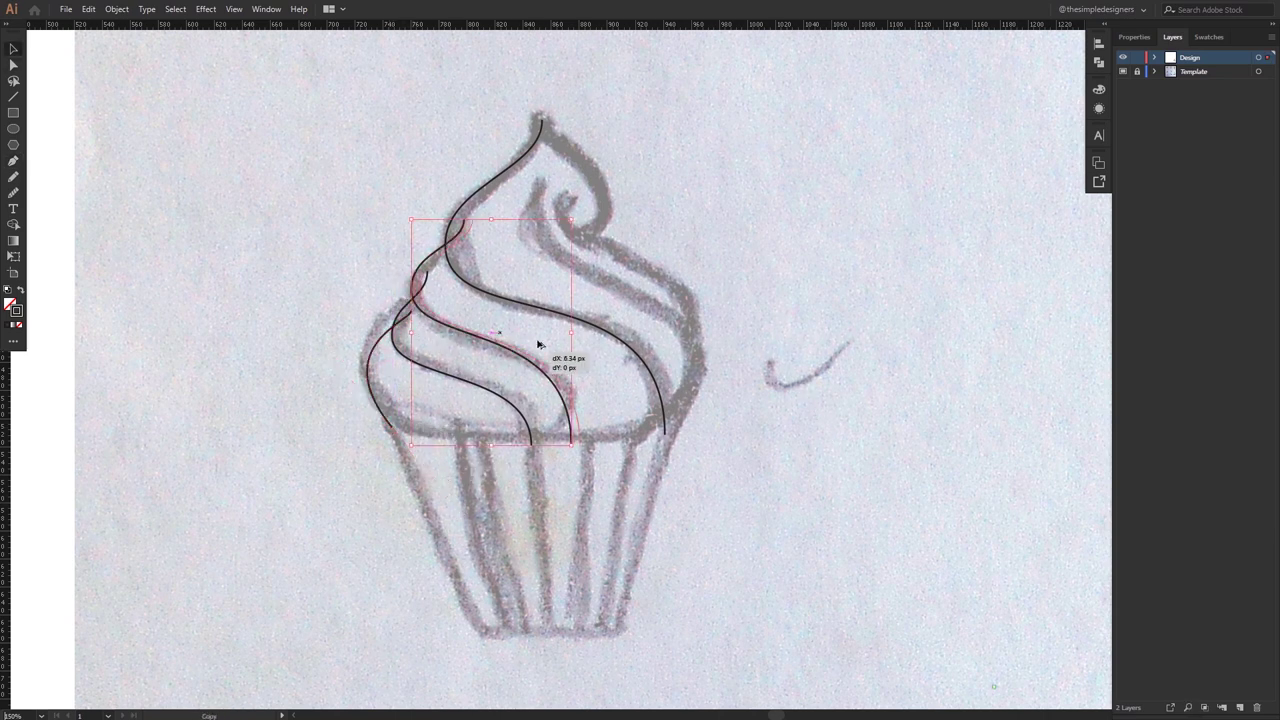
Step: Cut the copied line where the right swirl starts and remove its trimmed-off piece
{"action": "key", "text": "c"}
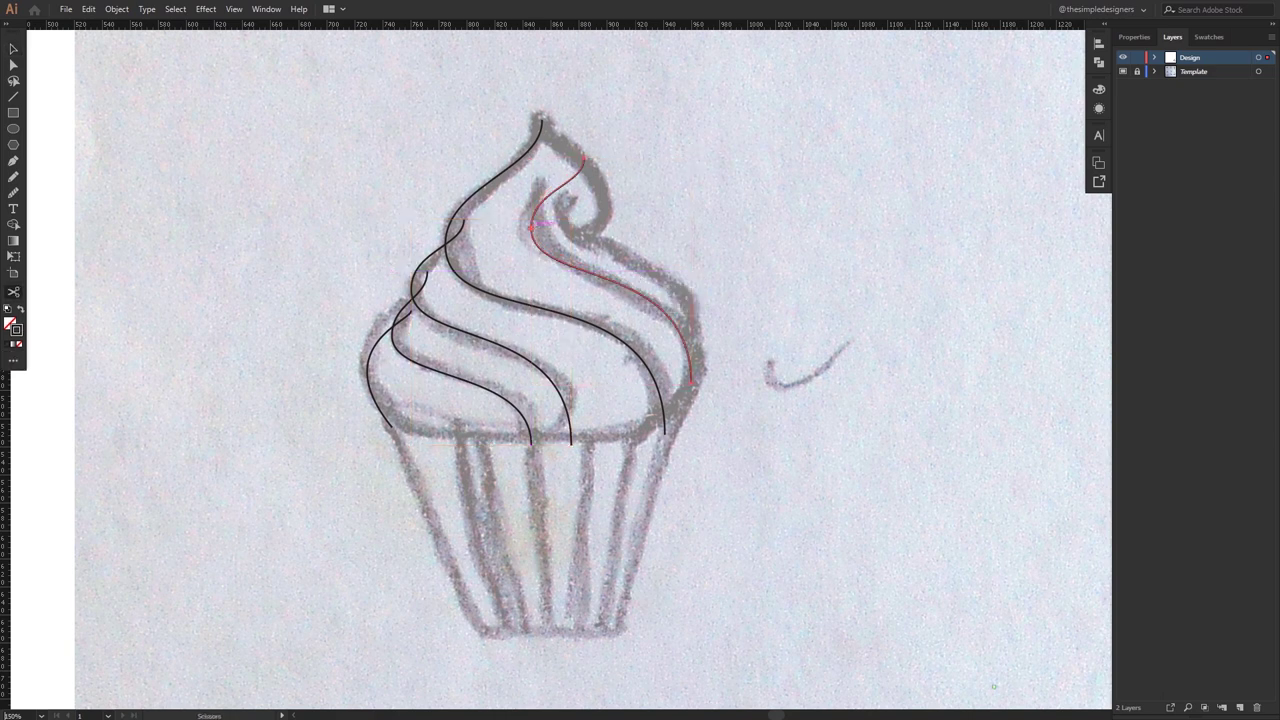
{"action": "left_click", "coordinate": [531, 227]}
{"action": "key", "text": "v"}
{"action": "left_click", "coordinate": [571, 182]}
{"action": "left_click", "coordinate": [645, 285]}
{"action": "left_click", "coordinate": [679, 199]}
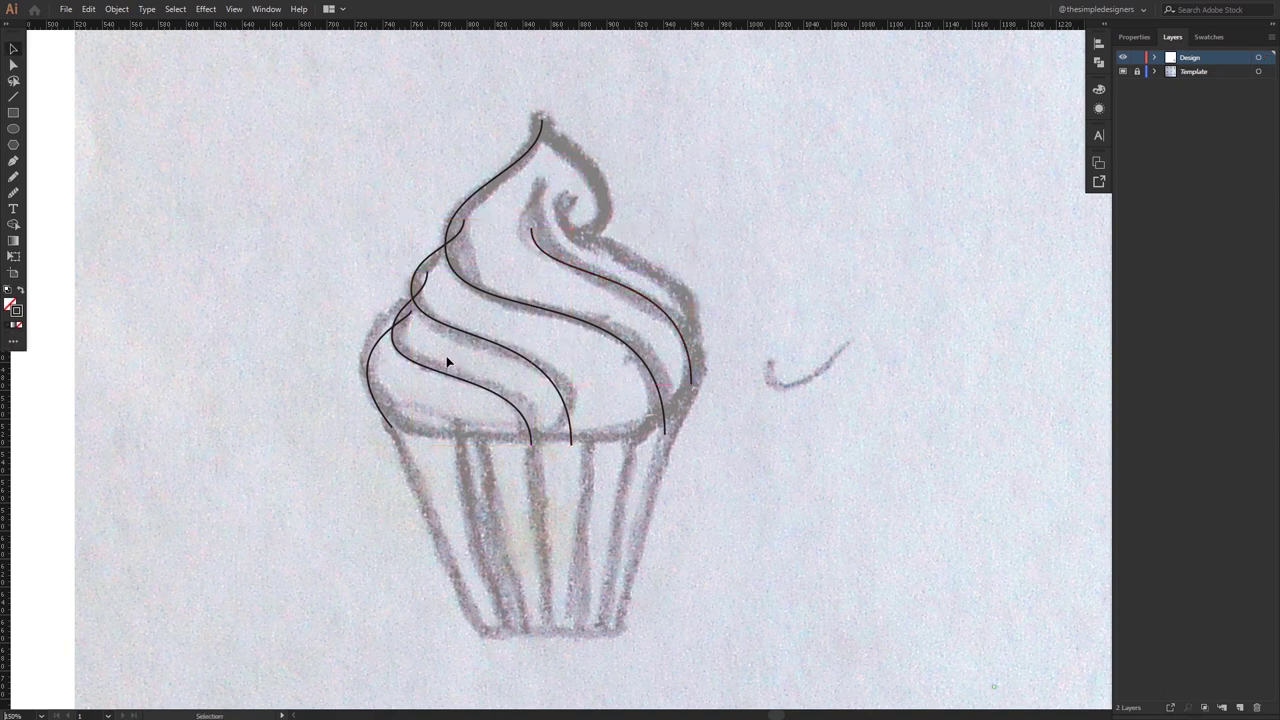
Step: Add a curved line from the swirl's inner curl to the frosting's right edge
{"action": "left_click", "coordinate": [693, 394]}
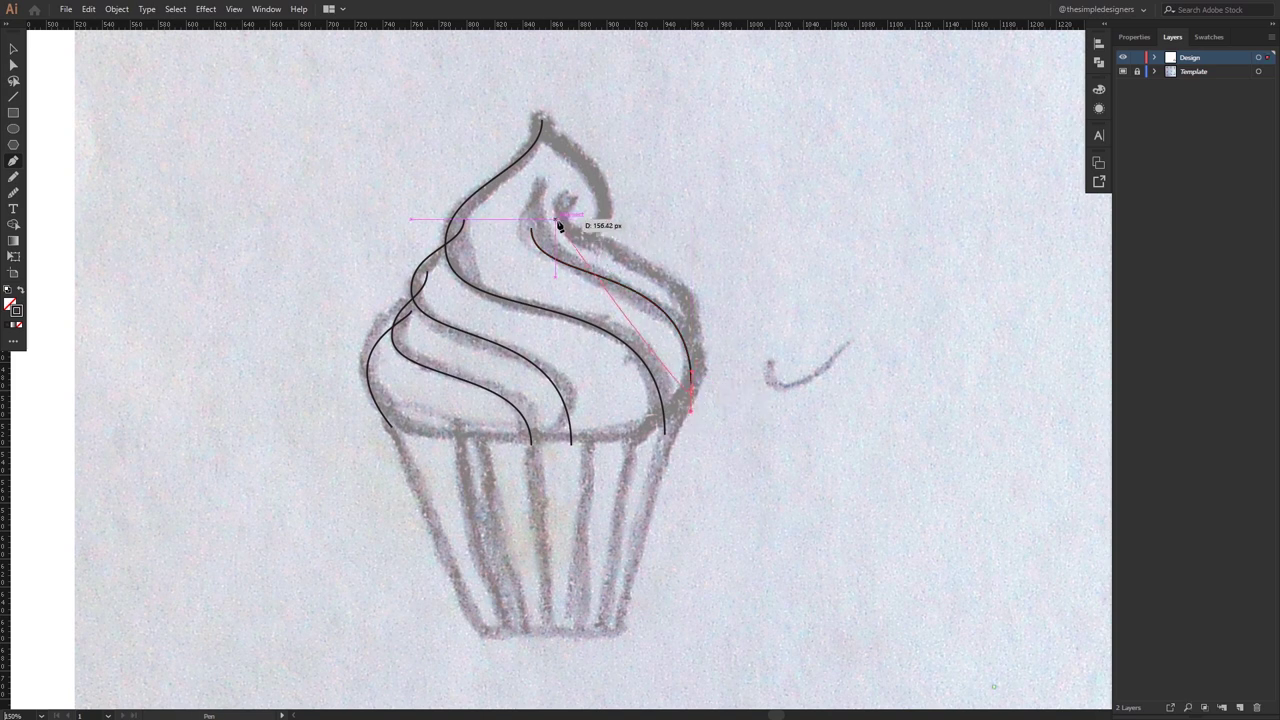
{"action": "left_click", "coordinate": [551, 183]}
{"action": "key", "text": "a"}
{"action": "left_click_drag", "start_coordinate": [690, 392], "coordinate": [700, 222]}
{"action": "left_click_drag", "start_coordinate": [555, 222], "coordinate": [586, 223]}
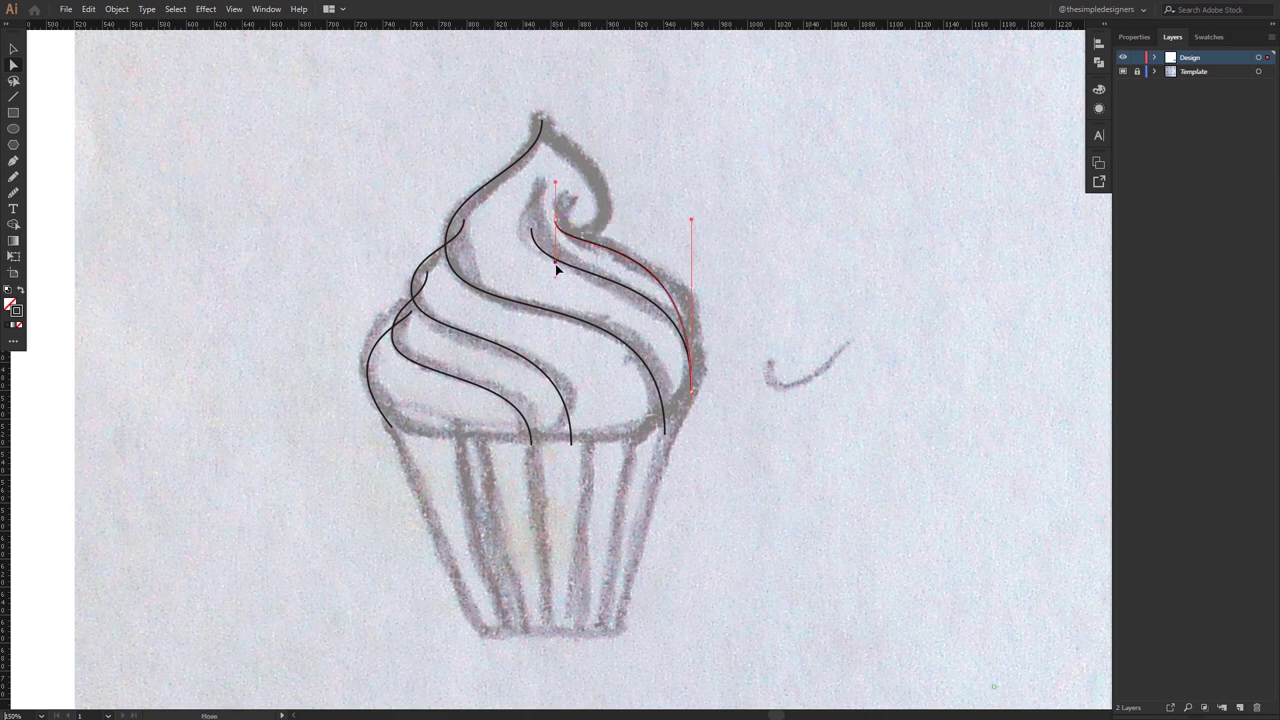
{"action": "left_click_drag", "start_coordinate": [691, 214], "coordinate": [724, 229]}
{"action": "left_click_drag", "start_coordinate": [560, 224], "coordinate": [557, 244]}
{"action": "left_click", "coordinate": [727, 201]}
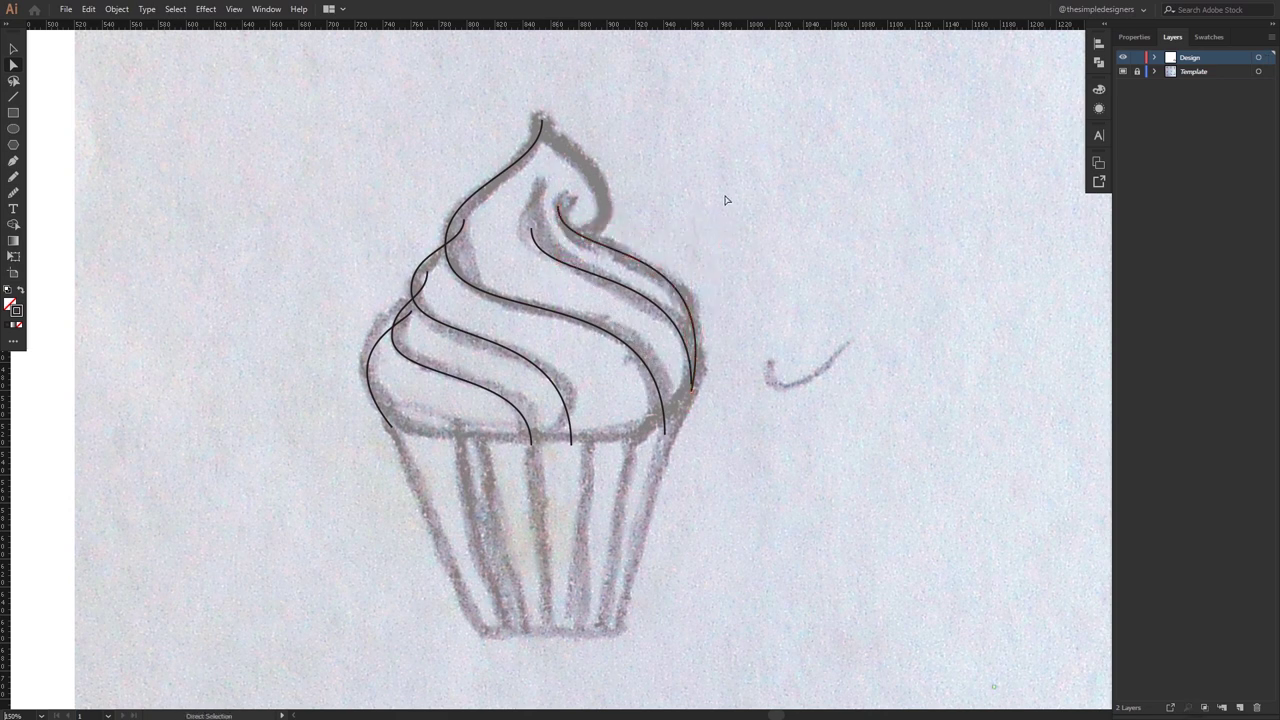
Step: Reposition the end points of the right, base and leftmost swirl lines
{"action": "left_click_drag", "start_coordinate": [688, 382], "coordinate": [692, 398]}
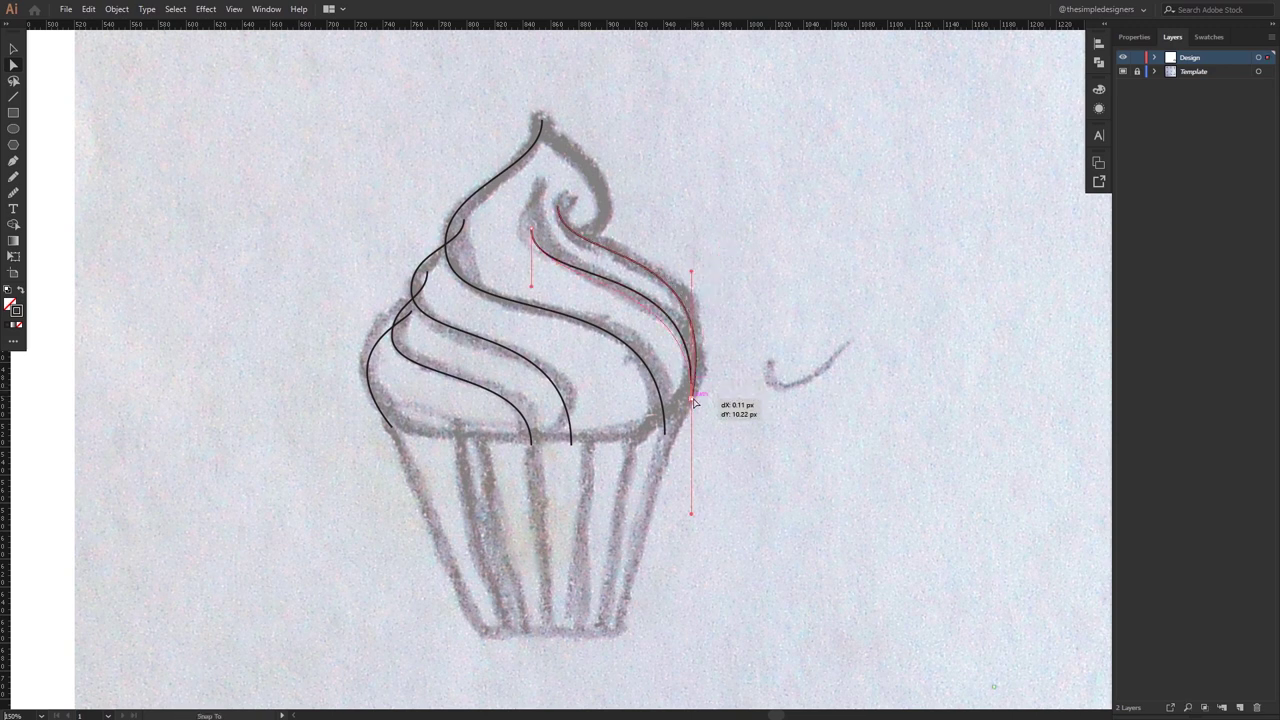
{"action": "left_click", "coordinate": [766, 441]}
{"action": "left_click", "coordinate": [571, 443]}
{"action": "left_click_drag", "start_coordinate": [571, 443], "coordinate": [494, 477]}
{"action": "left_click_drag", "start_coordinate": [494, 398], "coordinate": [516, 362]}
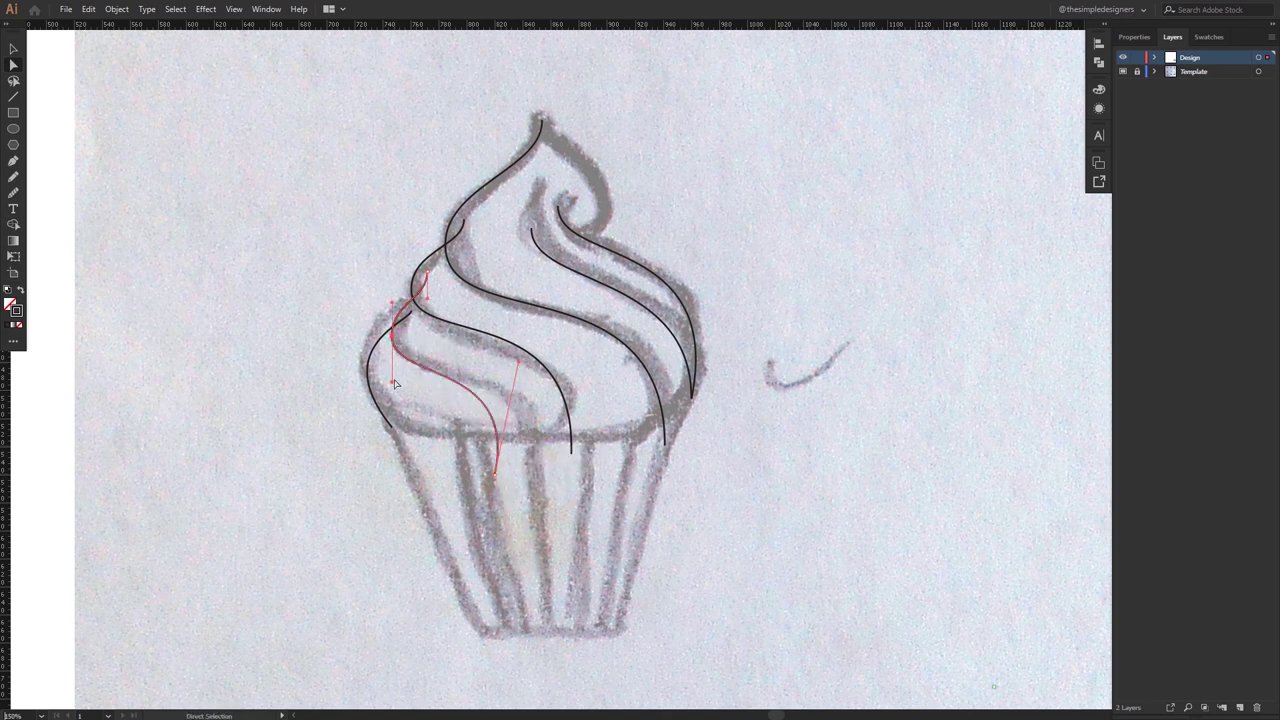
{"action": "left_click", "coordinate": [755, 246]}
{"action": "left_click_drag", "start_coordinate": [390, 428], "coordinate": [398, 445]}
{"action": "left_click", "coordinate": [755, 246]}
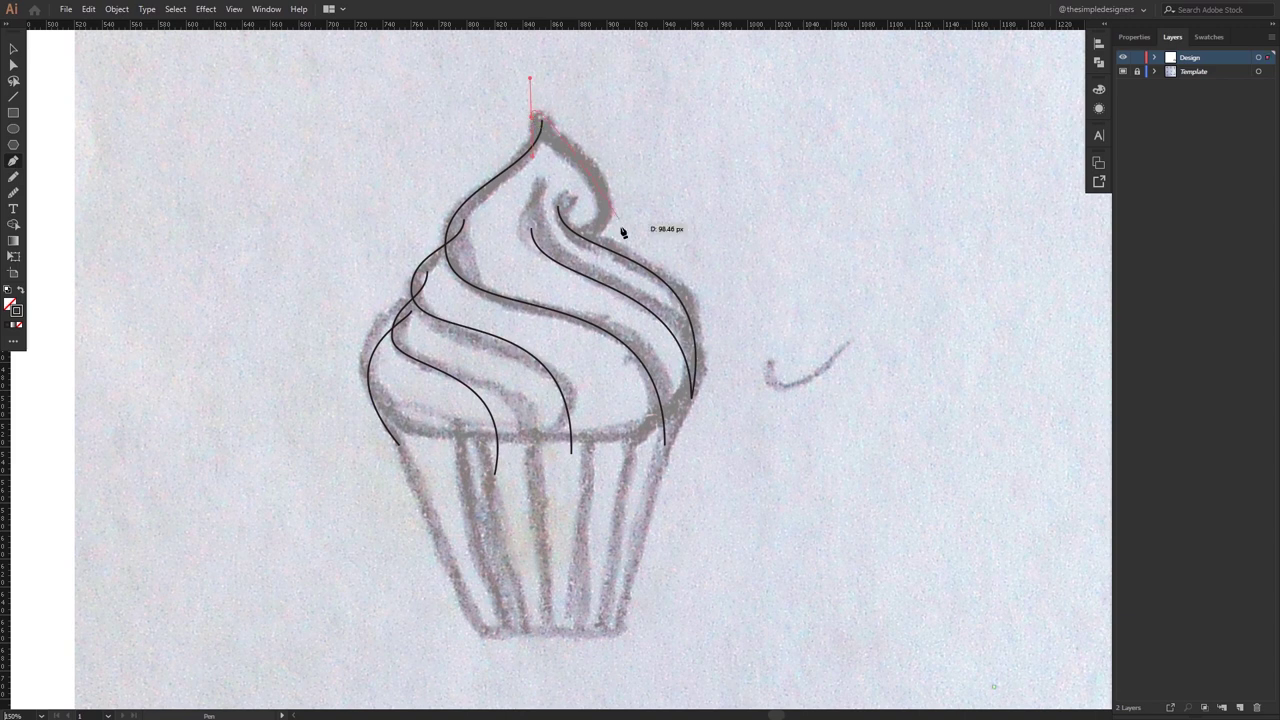
Step: Trace the frosting's top curl and select all six swirl paths
{"action": "left_click_drag", "start_coordinate": [598, 237], "coordinate": [518, 331]}
{"action": "left_click_drag", "start_coordinate": [535, 148], "coordinate": [540, 140]}
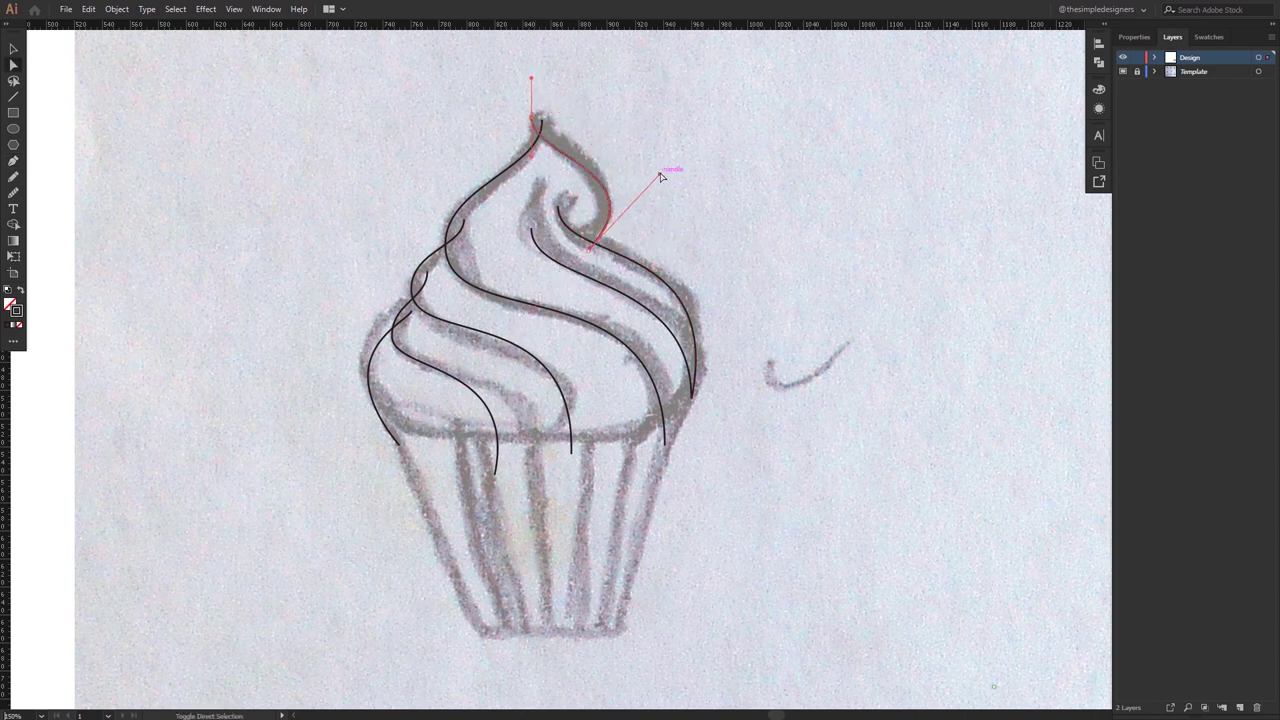
{"action": "left_click_drag", "start_coordinate": [589, 247], "coordinate": [594, 270]}
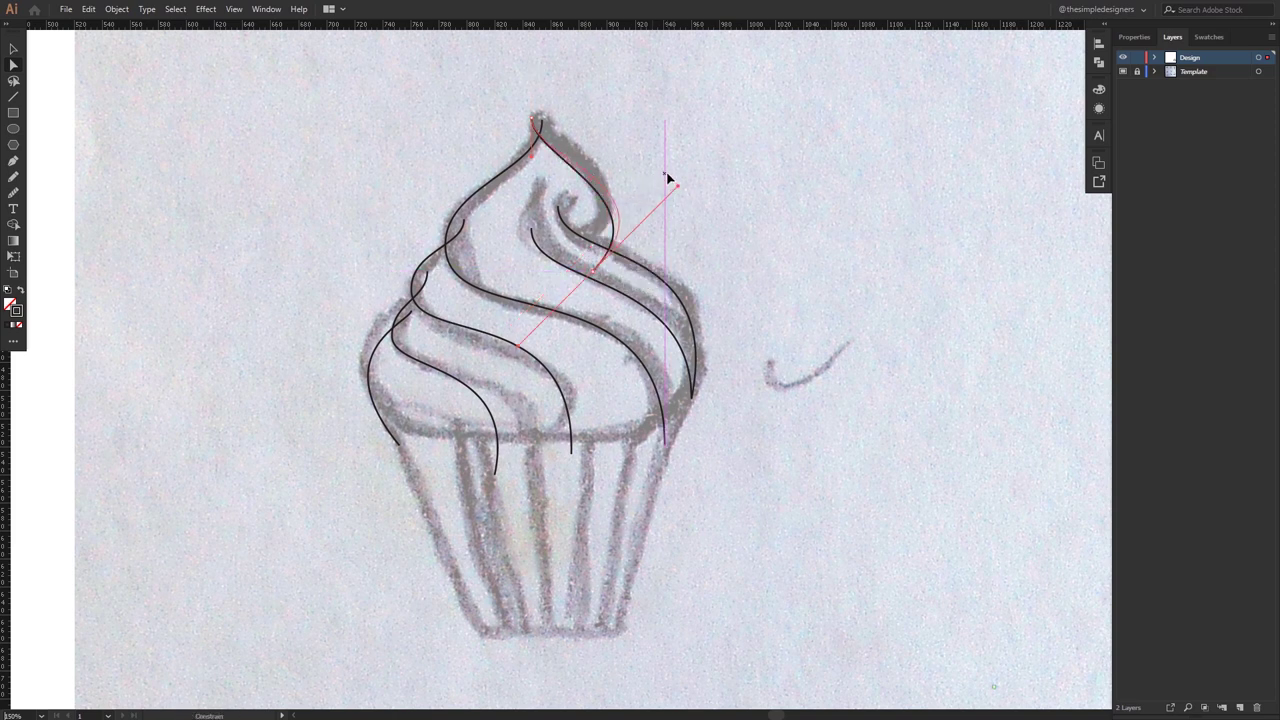
{"action": "left_click", "coordinate": [798, 265]}
{"action": "key", "text": "ctrl+a"}
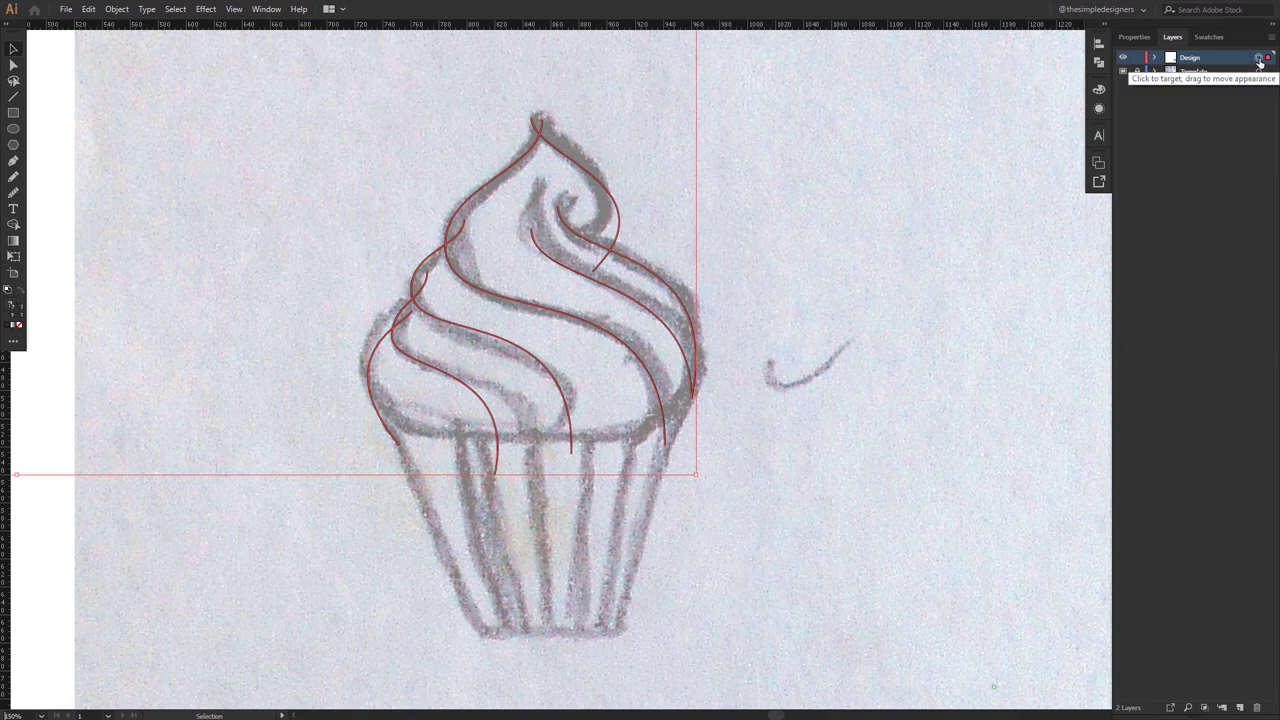
Step: Copy all the swirl paths and add a new layer for them
{"action": "left_click", "coordinate": [837, 460]}
{"action": "left_click_drag", "start_coordinate": [322, 123], "coordinate": [320, 117]}
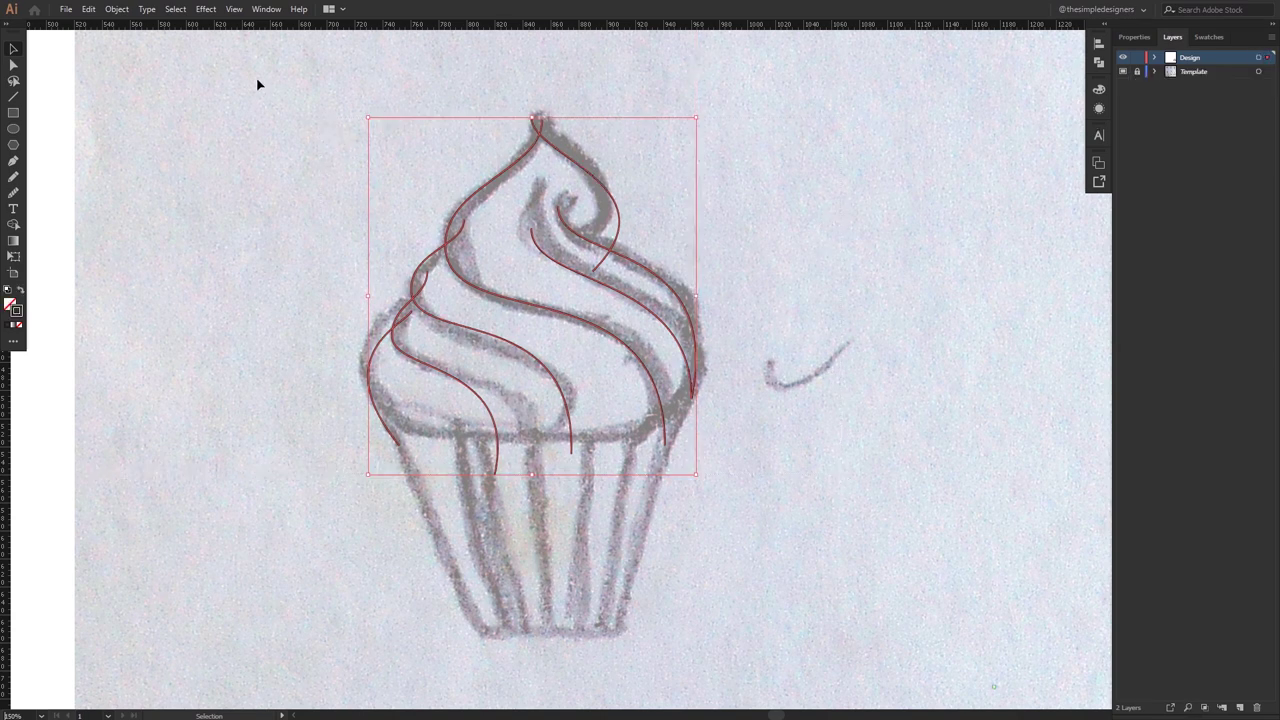
{"action": "left_click", "coordinate": [97, 9]}
{"action": "left_click", "coordinate": [118, 74]}
{"action": "left_click", "coordinate": [1242, 706]}
Step: Paste the swirls in front on Layer 3 and name that layer Lines
{"action": "left_click", "coordinate": [106, 9]}
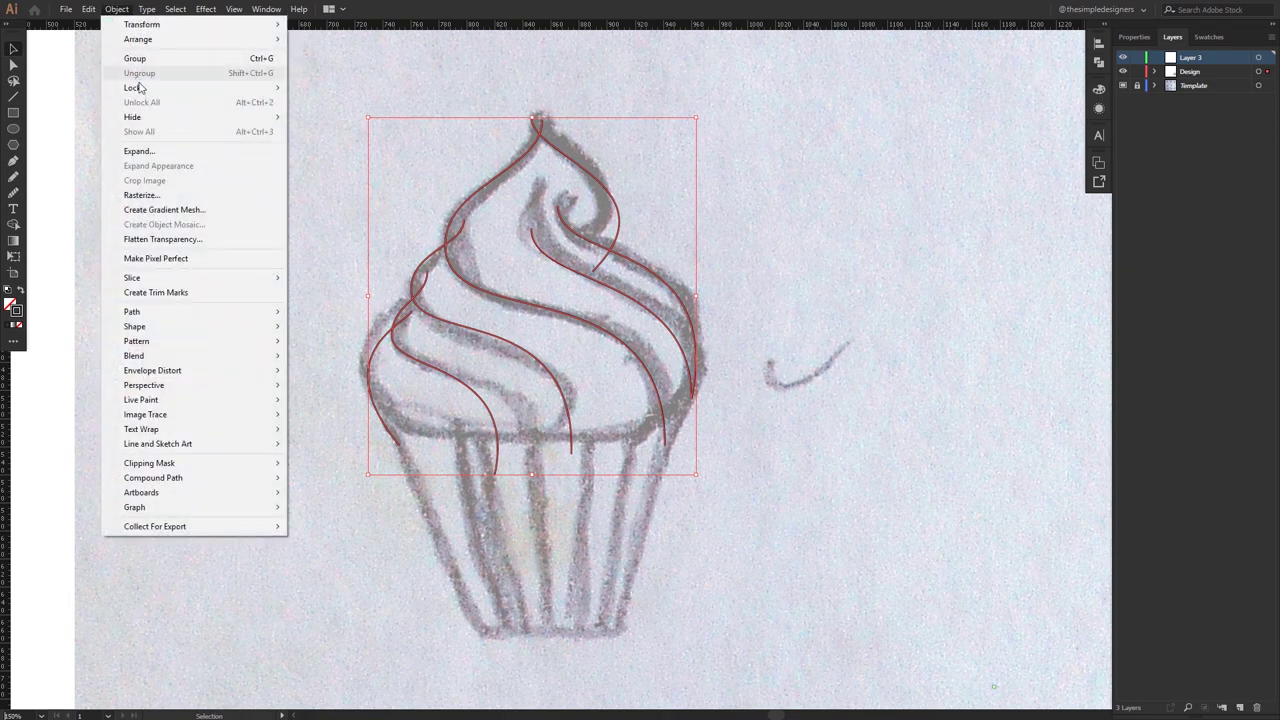
{"action": "left_click", "coordinate": [139, 101]}
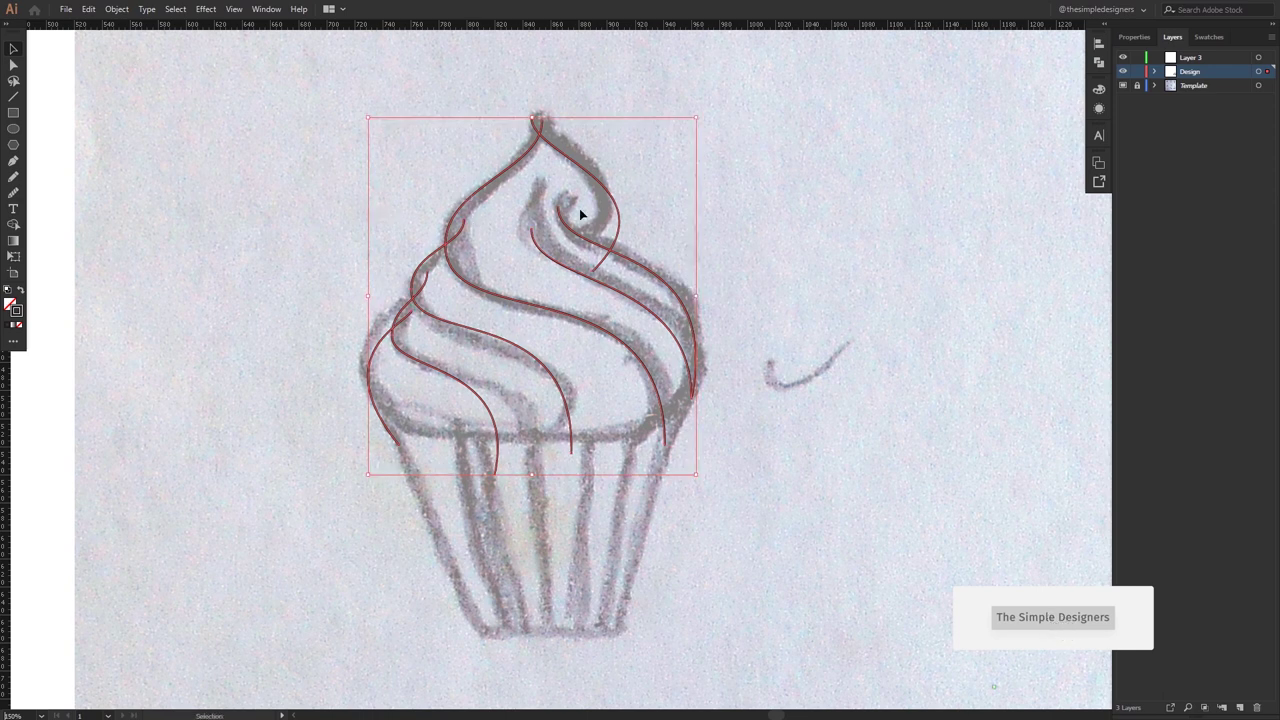
{"action": "left_click", "coordinate": [1210, 58]}
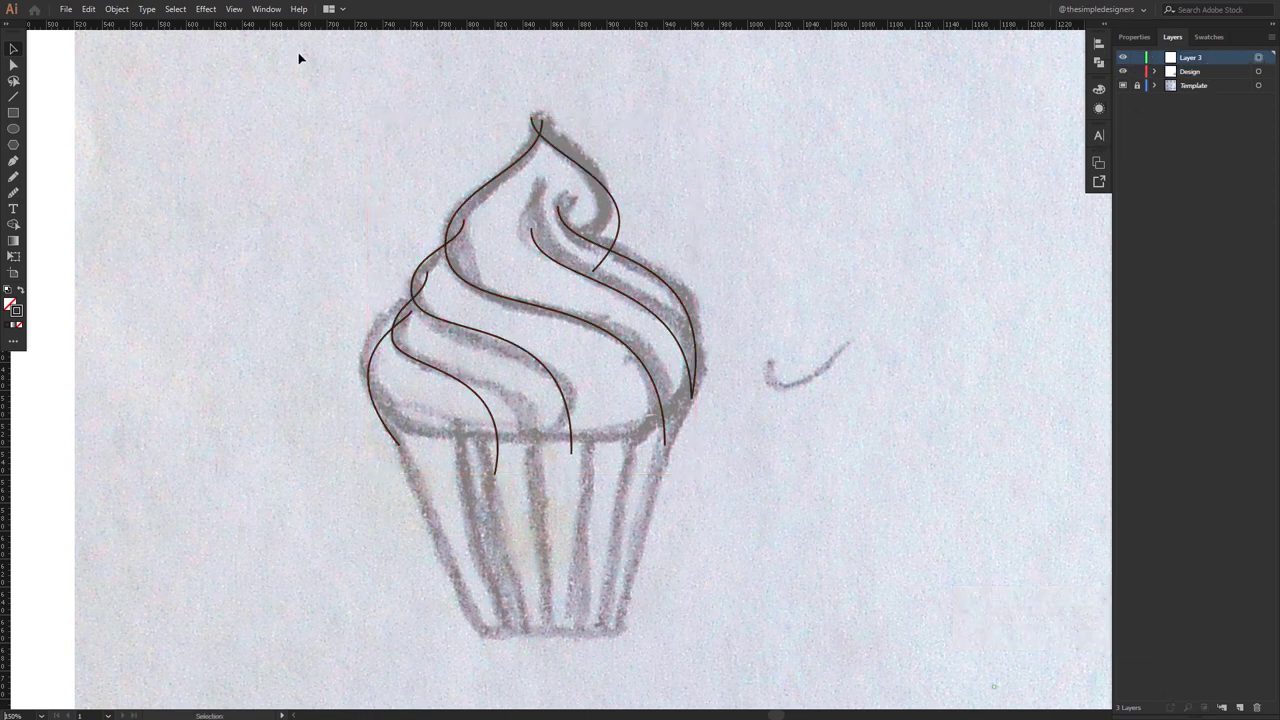
{"action": "left_click", "coordinate": [113, 9]}
{"action": "left_click", "coordinate": [110, 103]}
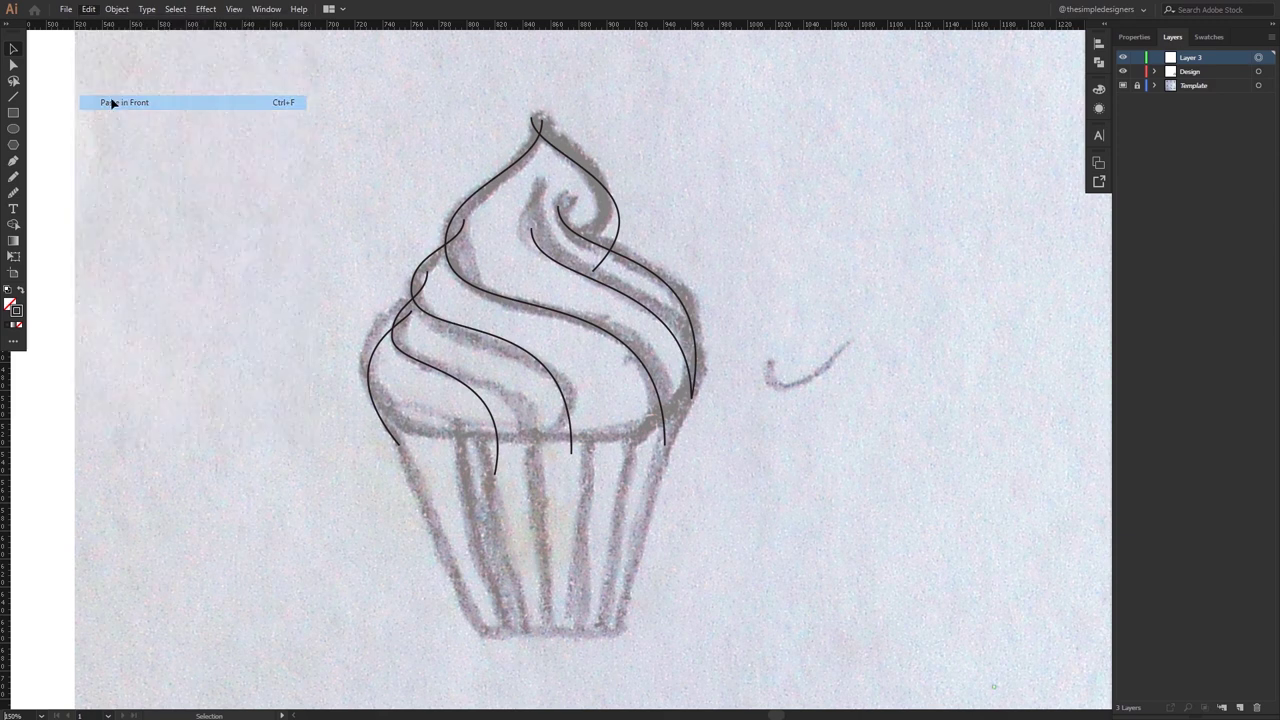
{"action": "left_click", "coordinate": [886, 175]}
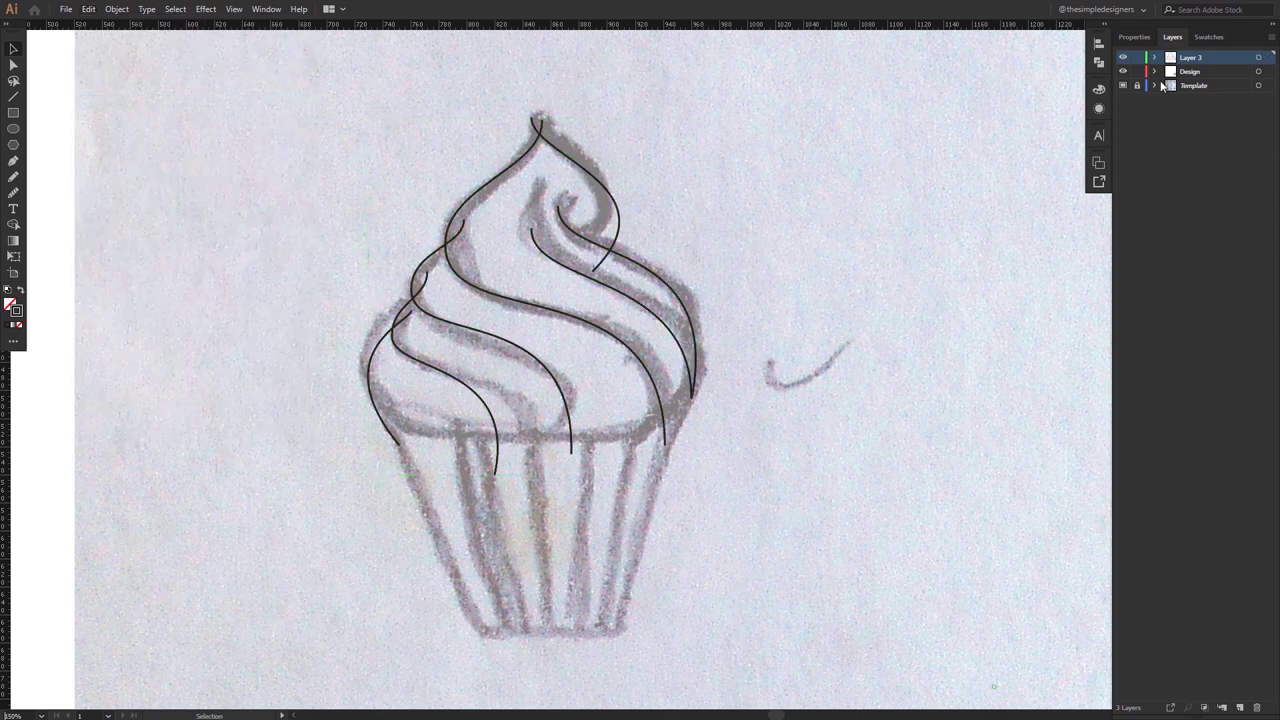
{"action": "left_click", "coordinate": [1210, 59]}
{"action": "type", "text": "Lines"}
{"action": "key", "text": "Return"}
Step: Lock Lines, rename Design to Fill, and start a path at the frosting's lower-left edge
{"action": "left_click", "coordinate": [1136, 58]}
{"action": "left_click", "coordinate": [1196, 72]}
{"action": "left_click", "coordinate": [1155, 71]}
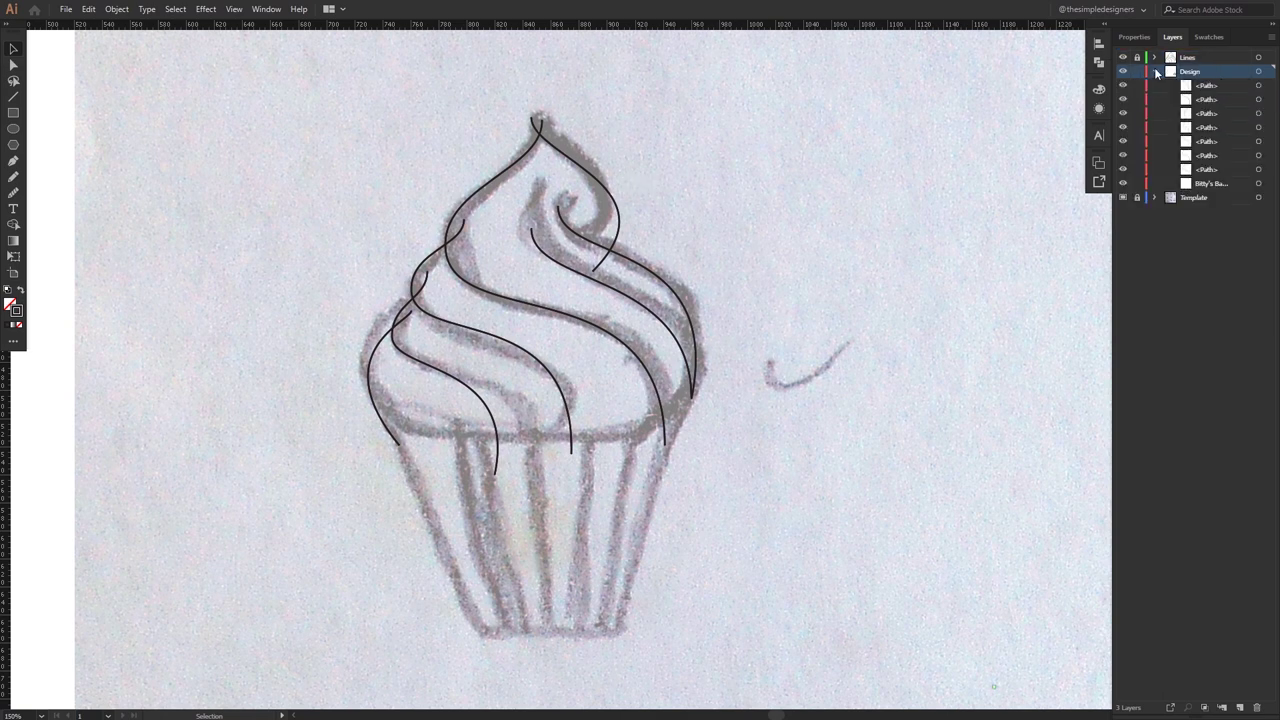
{"action": "key", "text": "ctrl+a"}
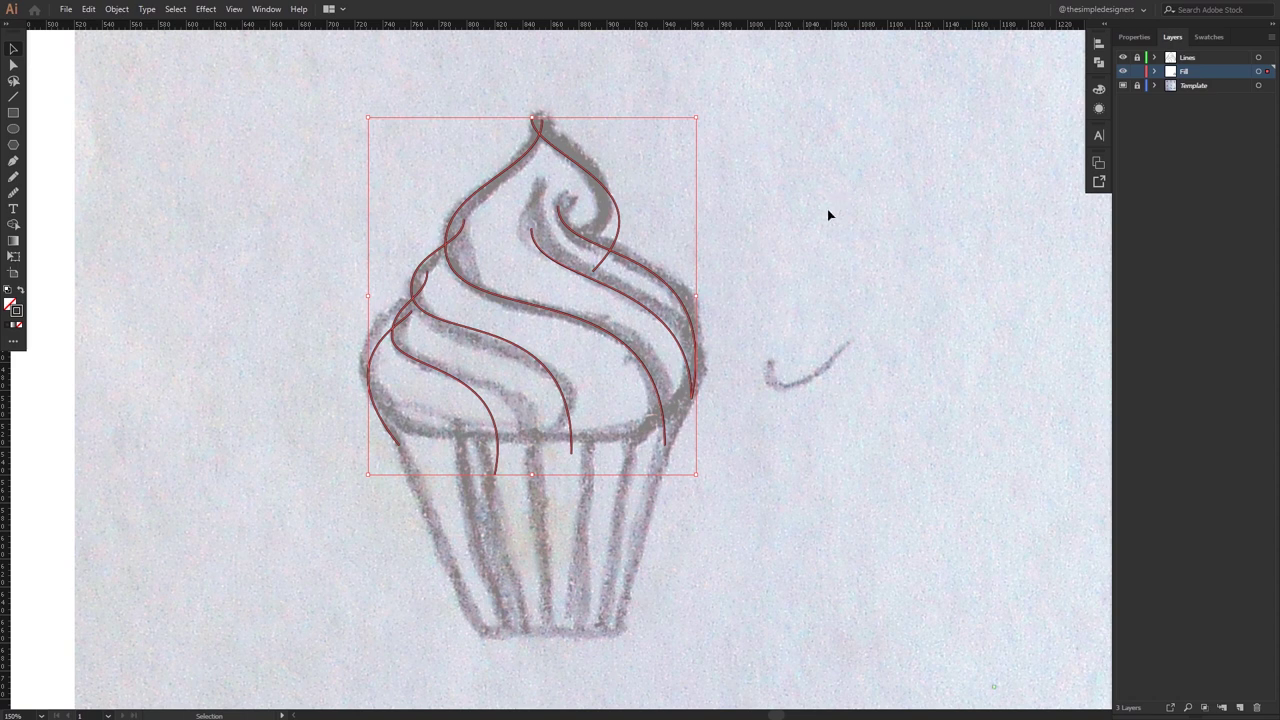
{"action": "left_click", "coordinate": [138, 215]}
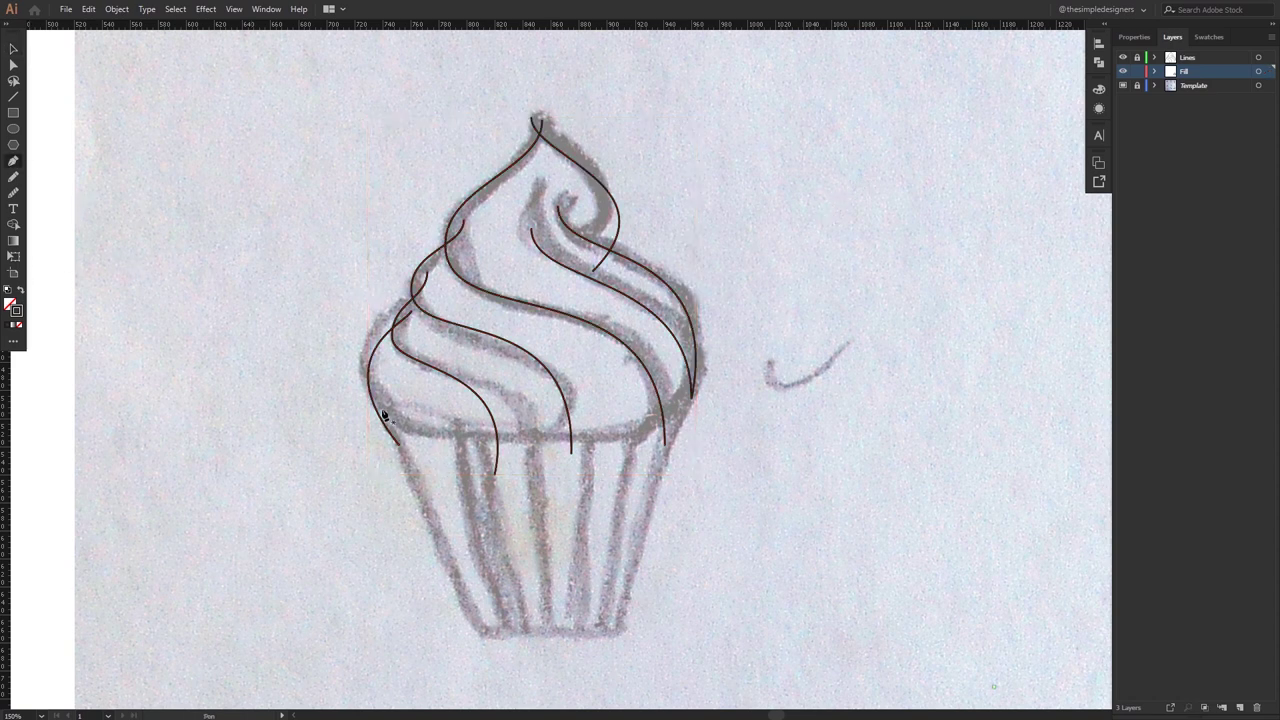
{"action": "left_click_drag", "start_coordinate": [401, 449], "coordinate": [471, 449]}
Step: Close the frosting base with a line and swap the frosting paths to a dark fill
{"action": "left_click_drag", "start_coordinate": [688, 432], "coordinate": [694, 403]}
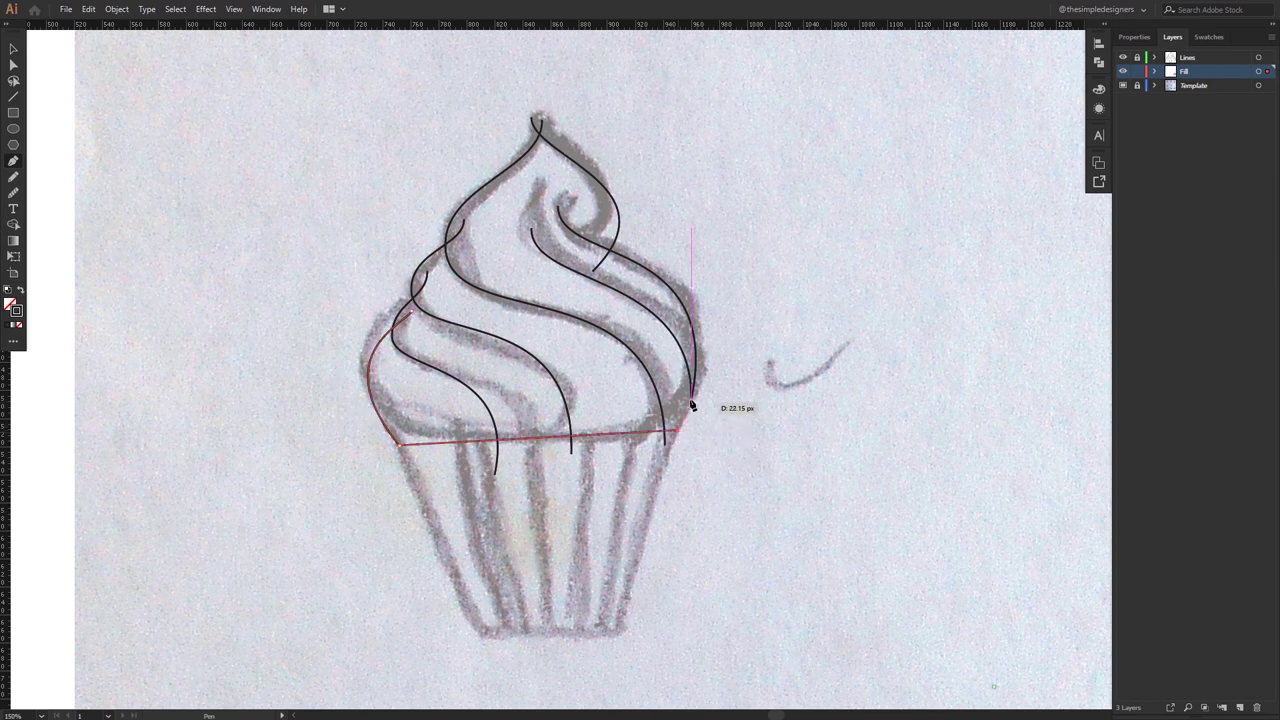
{"action": "key", "text": "v"}
{"action": "left_click", "coordinate": [801, 397]}
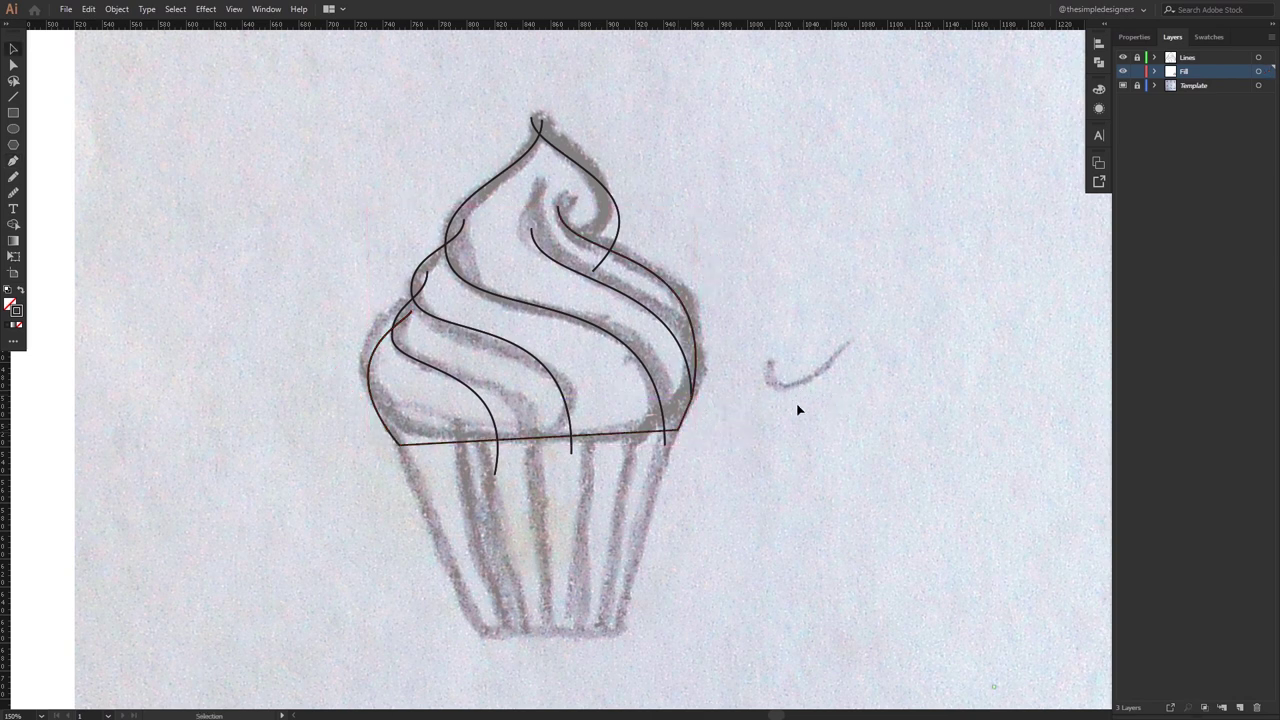
{"action": "left_click_drag", "start_coordinate": [339, 137], "coordinate": [274, 152]}
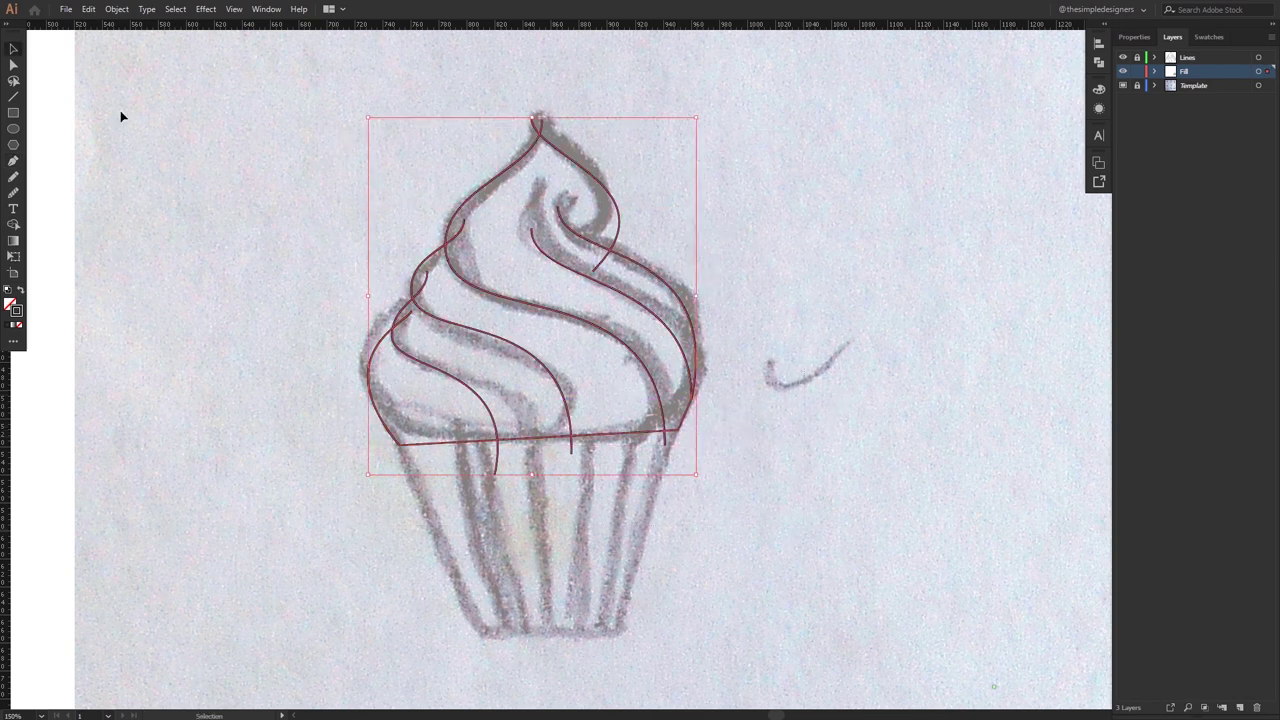
{"action": "left_click", "coordinate": [18, 291]}
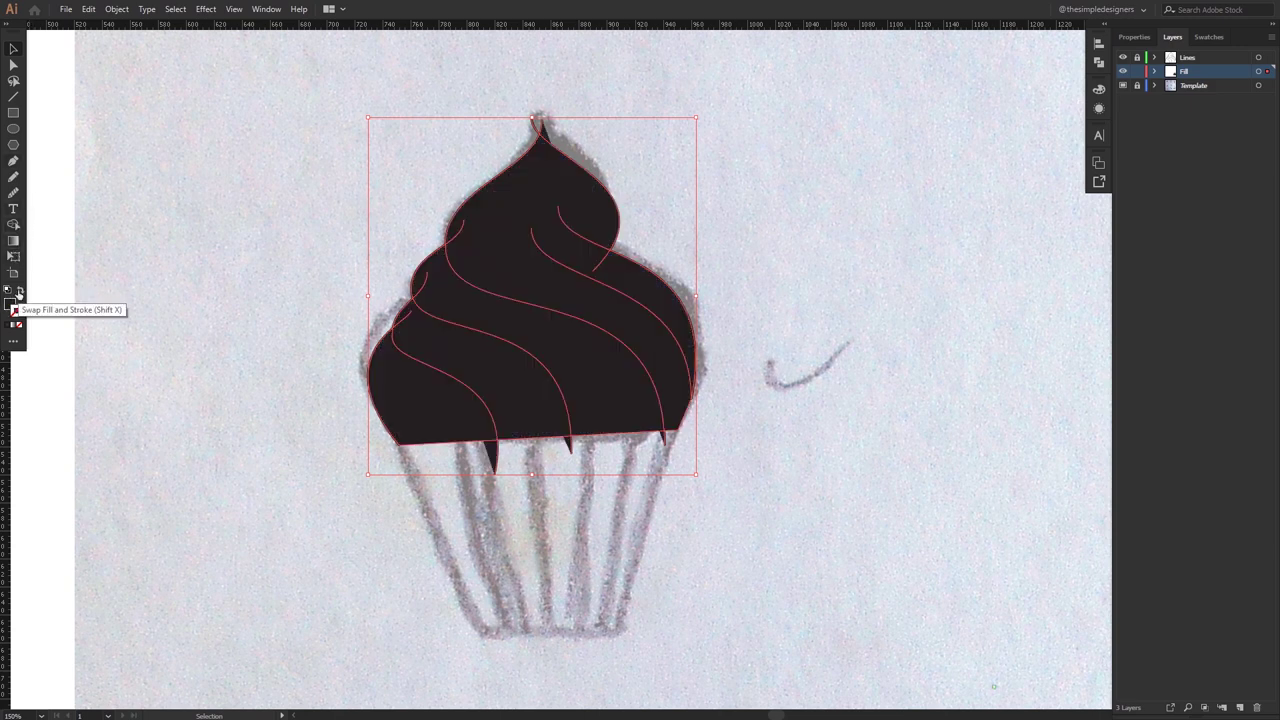
{"action": "left_click", "coordinate": [1135, 37]}
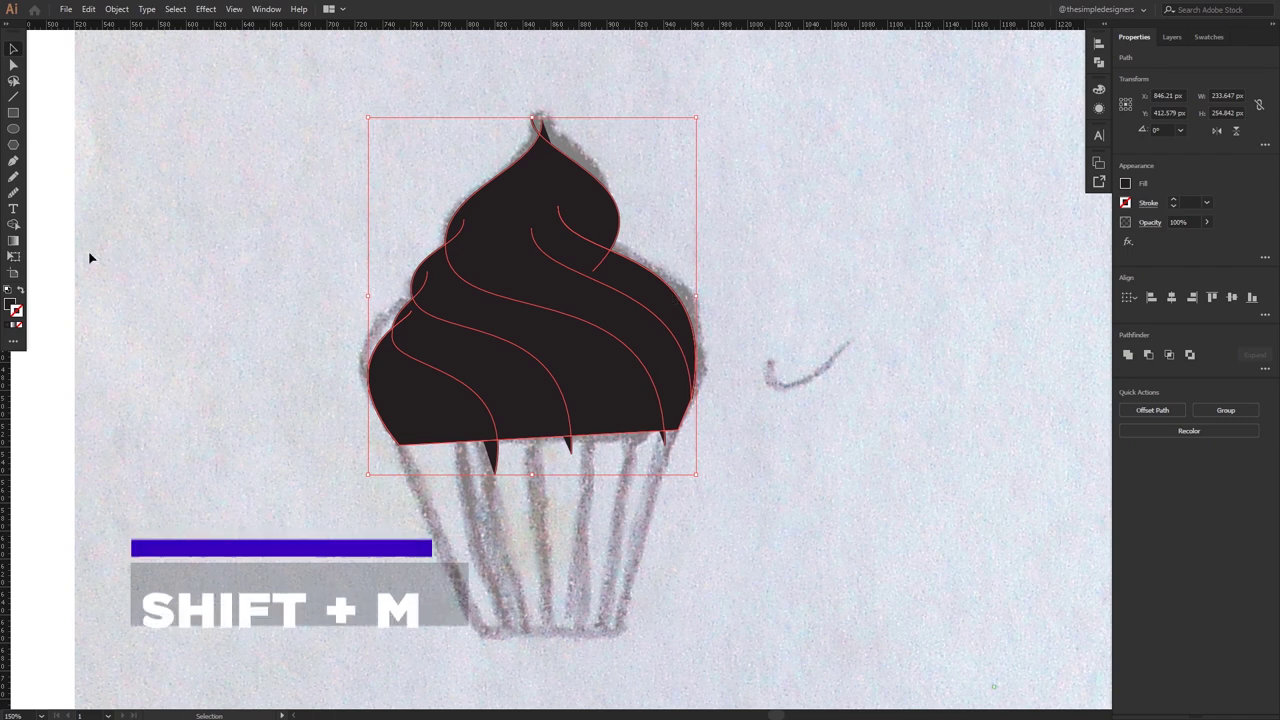
Step: Merge the frosting regions into one solid silhouette with Shape Builder
{"action": "key", "text": "shift+m"}
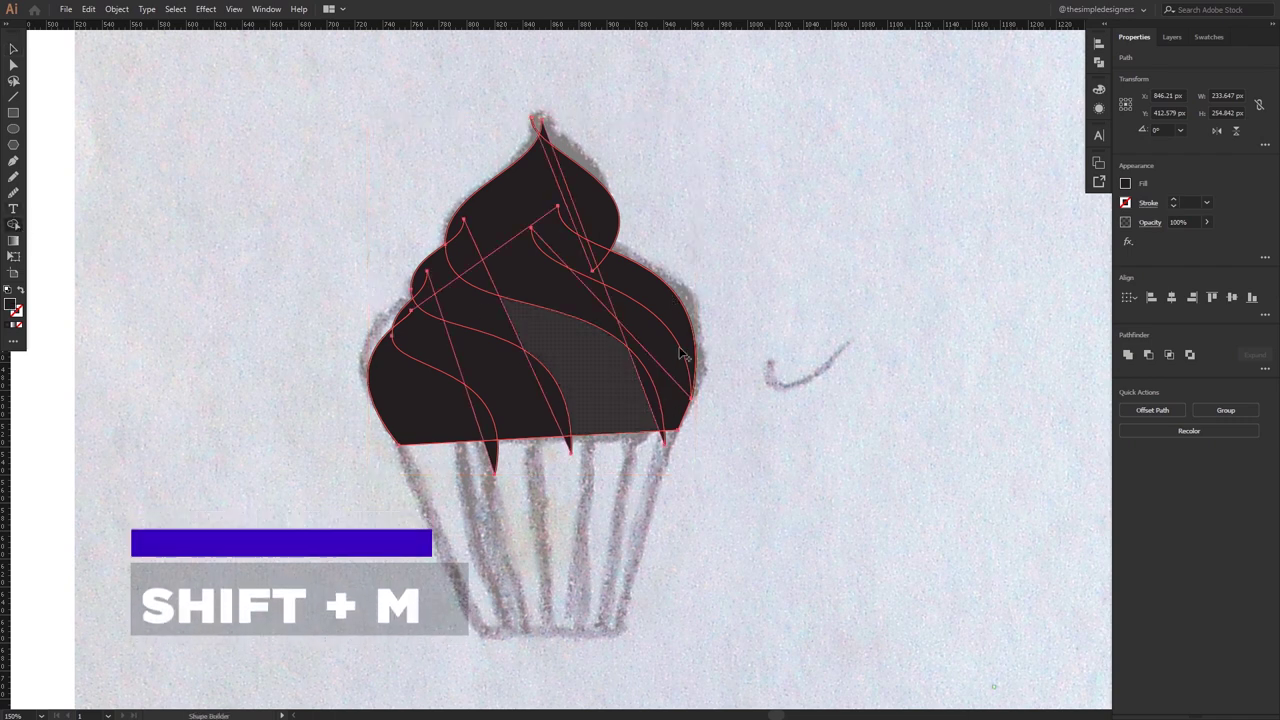
{"action": "left_click_drag", "start_coordinate": [621, 396], "coordinate": [427, 285]}
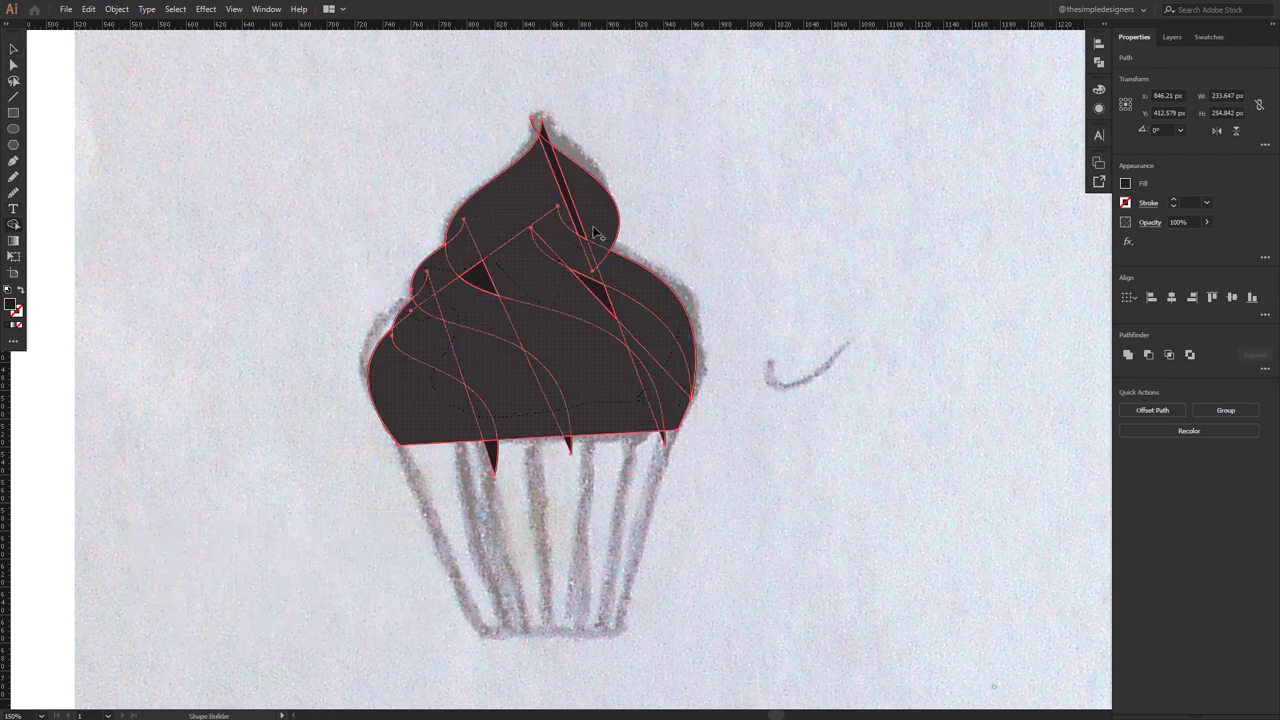
{"action": "left_click_drag", "start_coordinate": [427, 285], "coordinate": [517, 268]}
{"action": "scroll", "coordinate": [651, 457], "scroll_direction": "up", "scroll_amount": 5}
{"action": "scroll", "coordinate": [437, 420], "scroll_direction": "down", "scroll_amount": 5}
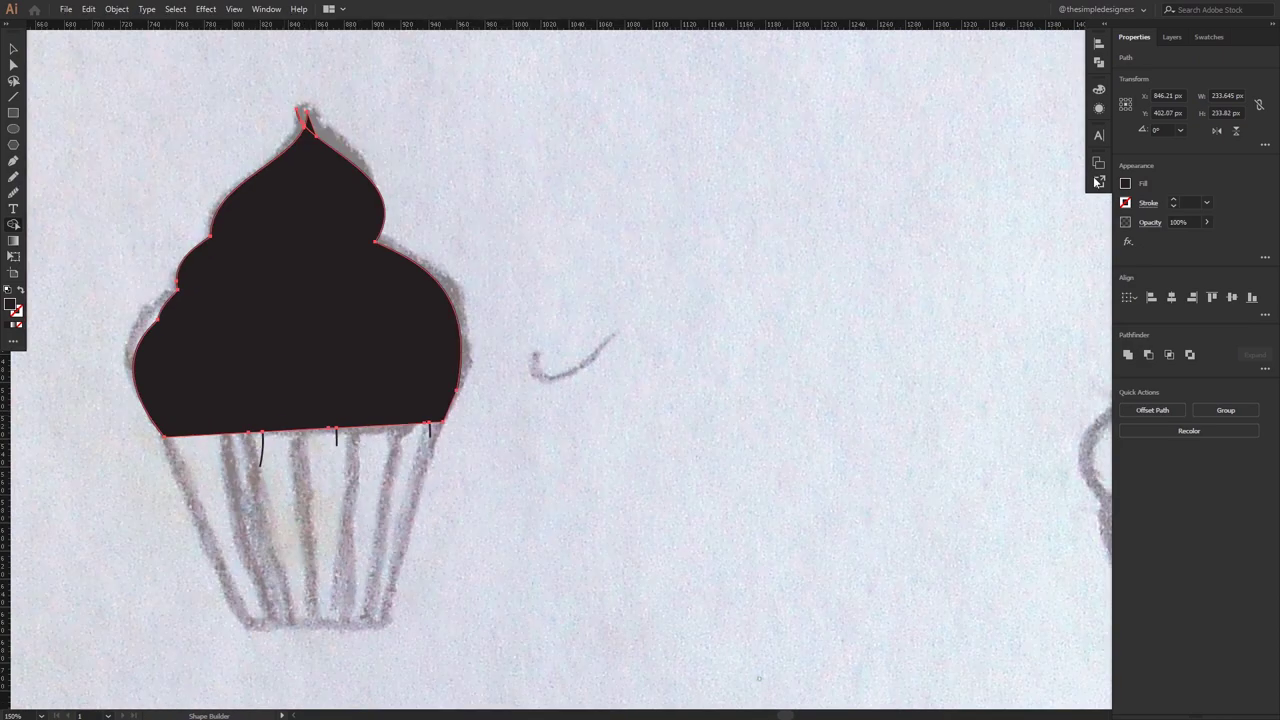
{"action": "left_click", "coordinate": [1172, 36]}
{"action": "scroll", "coordinate": [313, 101], "scroll_direction": "up", "scroll_amount": 5}
{"action": "scroll", "coordinate": [313, 101], "scroll_direction": "down", "scroll_amount": 2}
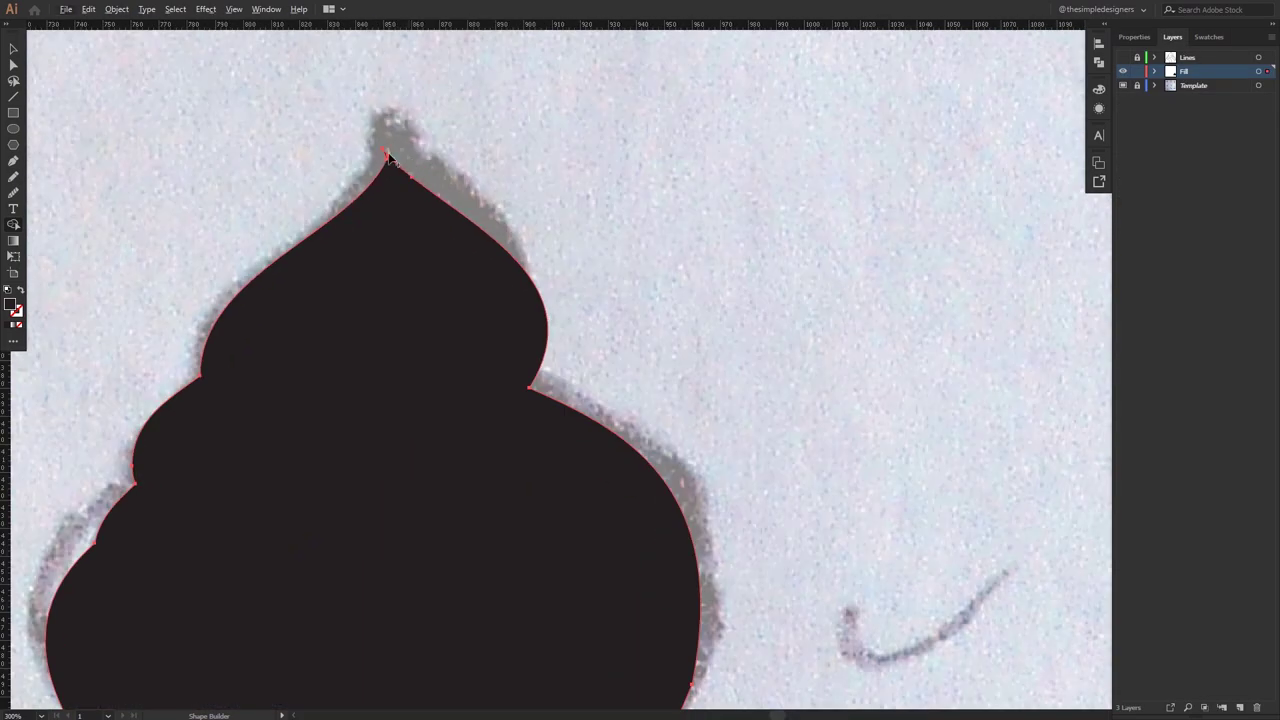
Step: Select all the swirl lines on the Lines layer
{"action": "scroll", "coordinate": [451, 306], "scroll_direction": "down", "scroll_amount": 3}
{"action": "key", "text": "v"}
{"action": "scroll", "coordinate": [461, 309], "scroll_direction": "up", "scroll_amount": 3}
{"action": "scroll", "coordinate": [853, 256], "scroll_direction": "down", "scroll_amount": 5}
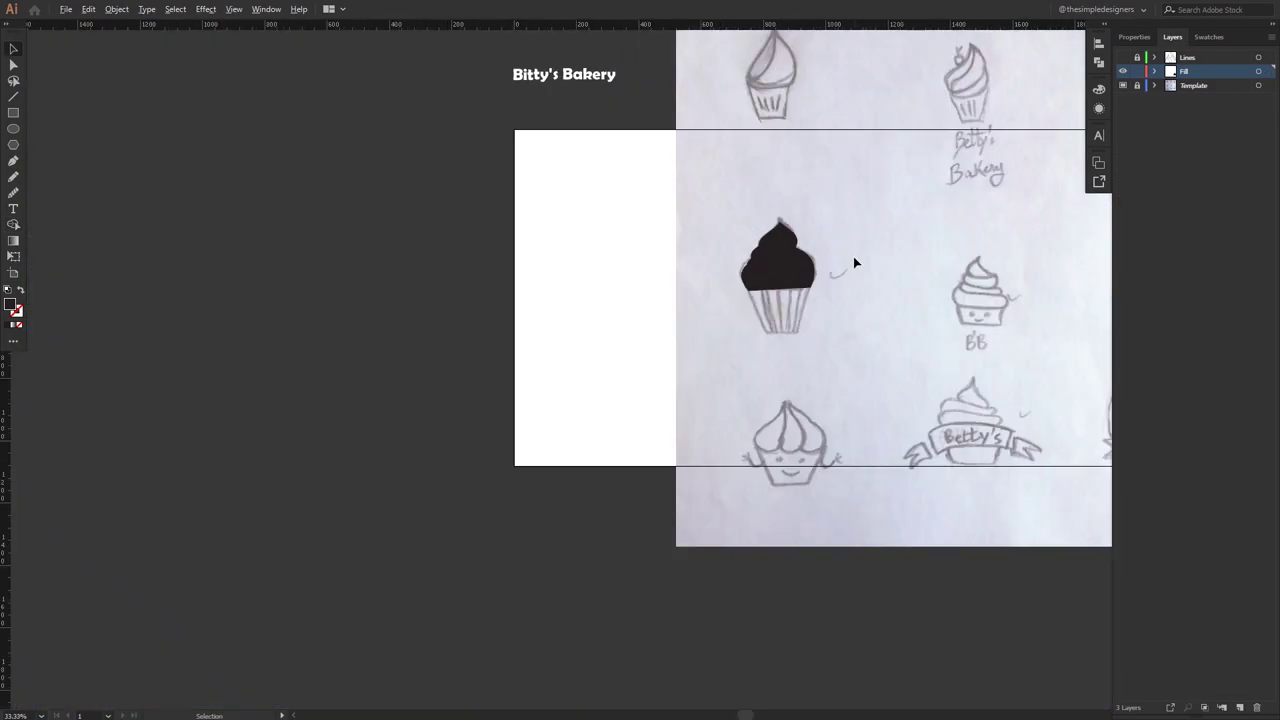
{"action": "scroll", "coordinate": [1069, 157], "scroll_direction": "up", "scroll_amount": 2}
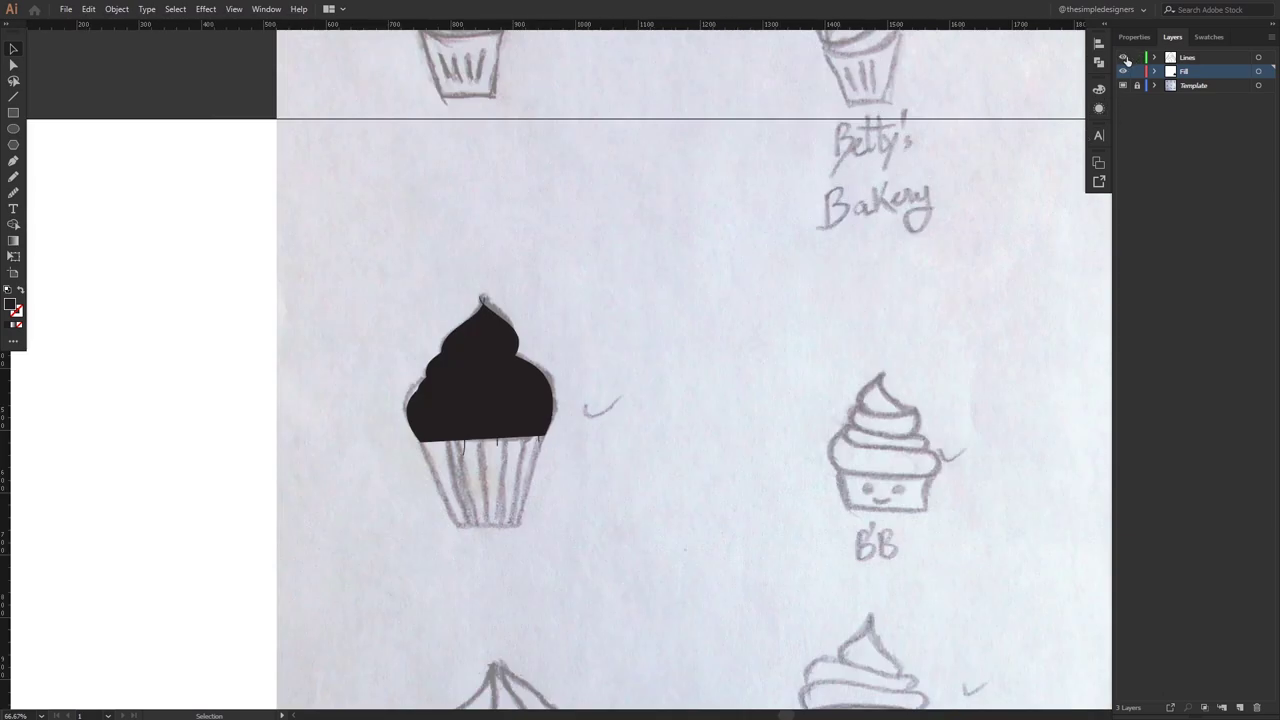
{"action": "left_click", "coordinate": [1258, 57]}
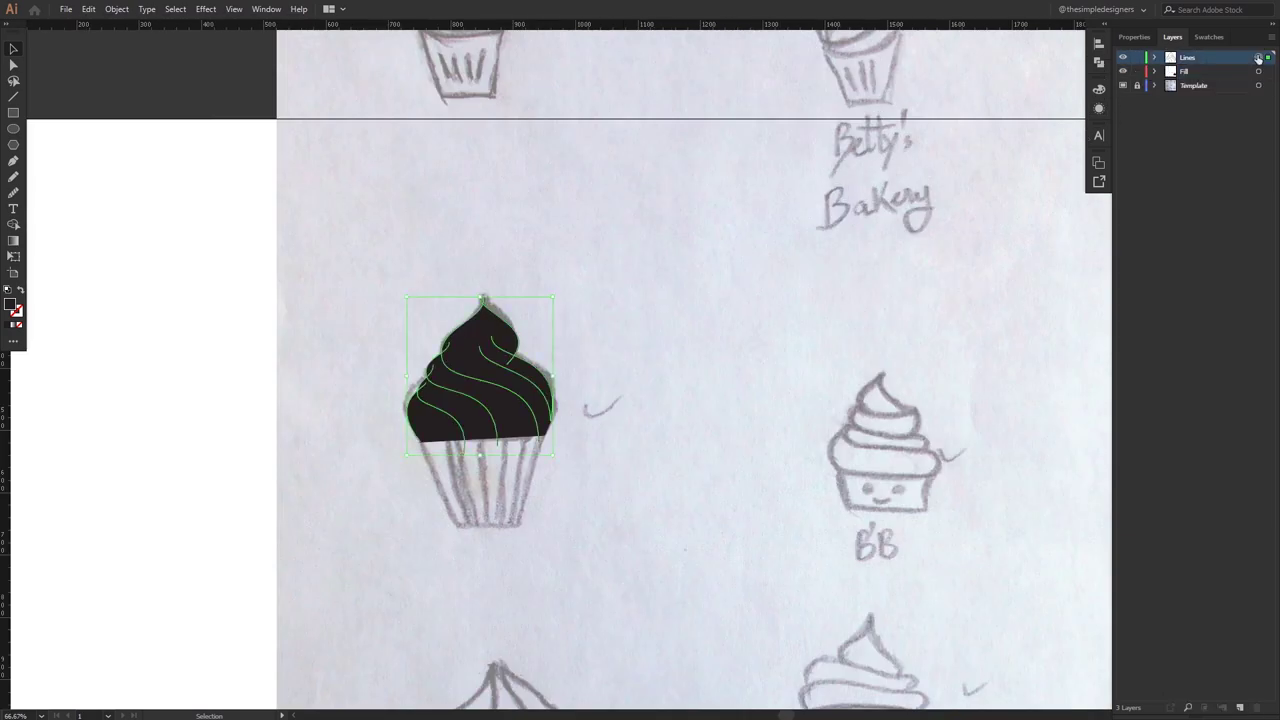
{"action": "left_click", "coordinate": [1130, 37]}
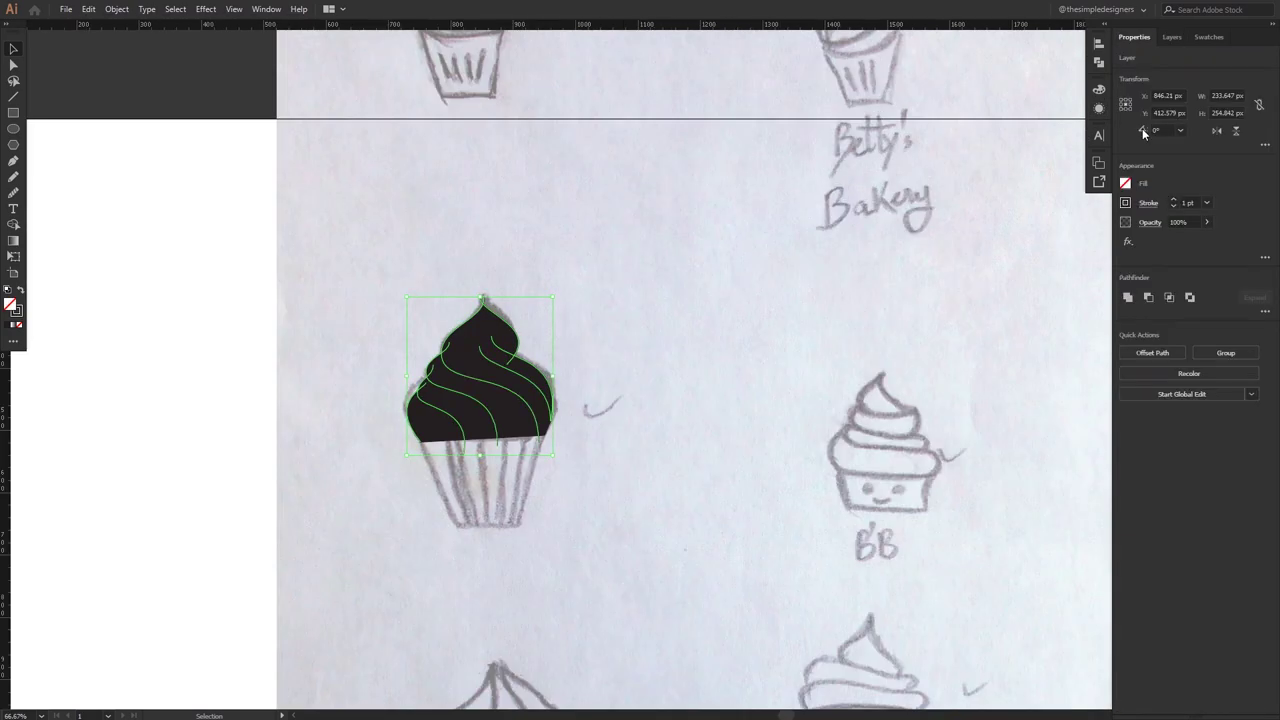
Step: Give the swirl lines a white stroke of about 5 pt
{"action": "left_click", "coordinate": [1126, 203]}
{"action": "left_click", "coordinate": [997, 251]}
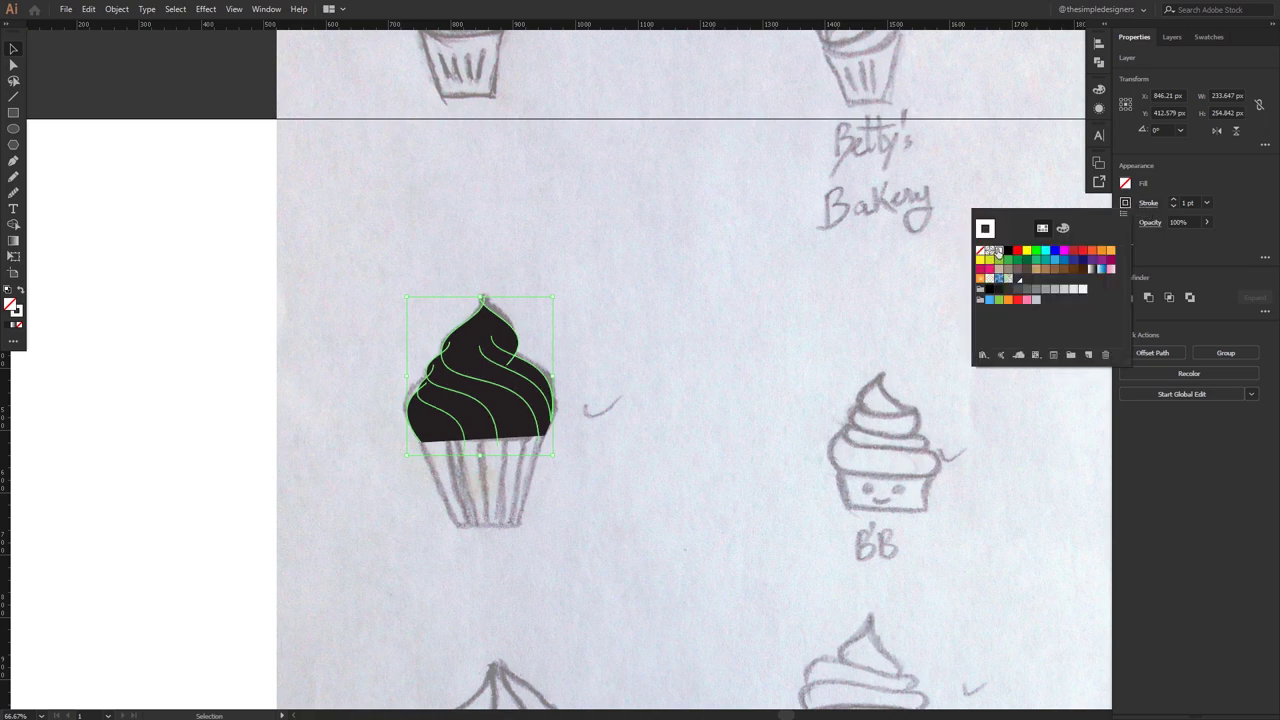
{"action": "left_click", "coordinate": [1175, 200]}
{"action": "left_click", "coordinate": [1175, 200]}
Step: Apply an elliptical tapered width profile and thicken the white swirl strokes
{"action": "left_click", "coordinate": [1148, 203]}
{"action": "left_click", "coordinate": [1115, 411]}
{"action": "left_click", "coordinate": [1089, 456]}
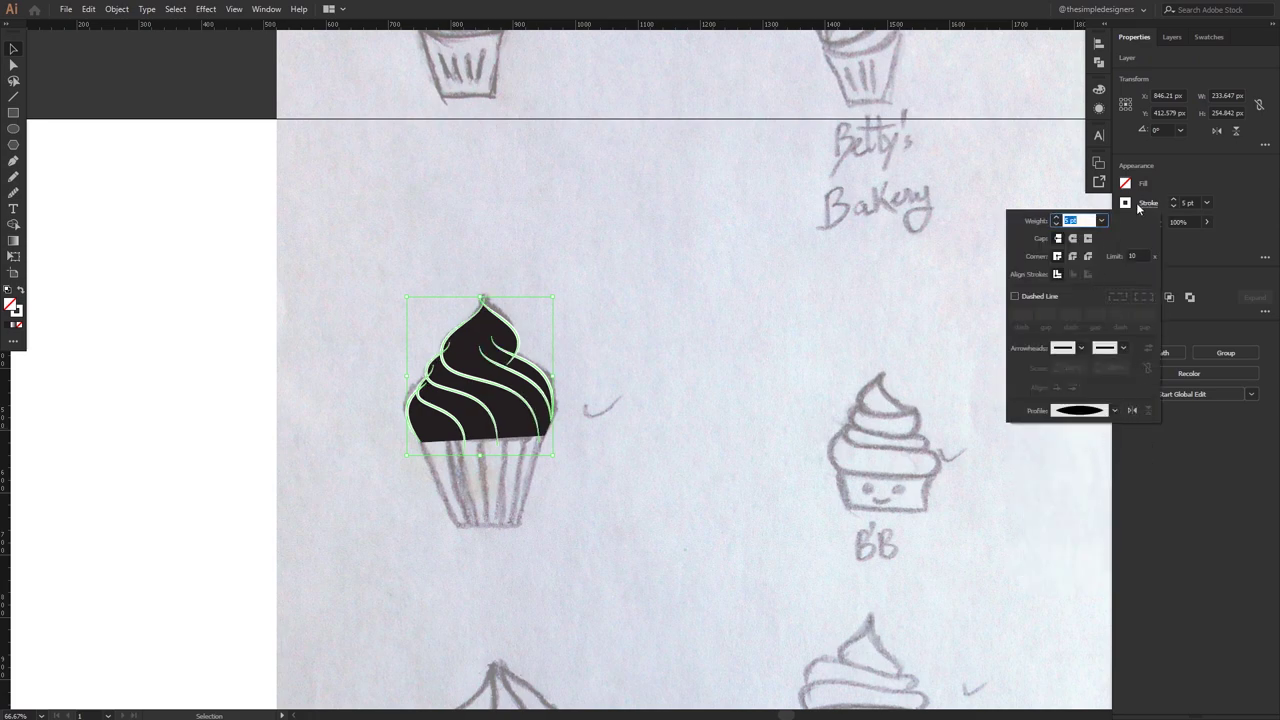
{"action": "left_click", "coordinate": [1176, 201]}
{"action": "left_click", "coordinate": [1176, 201]}
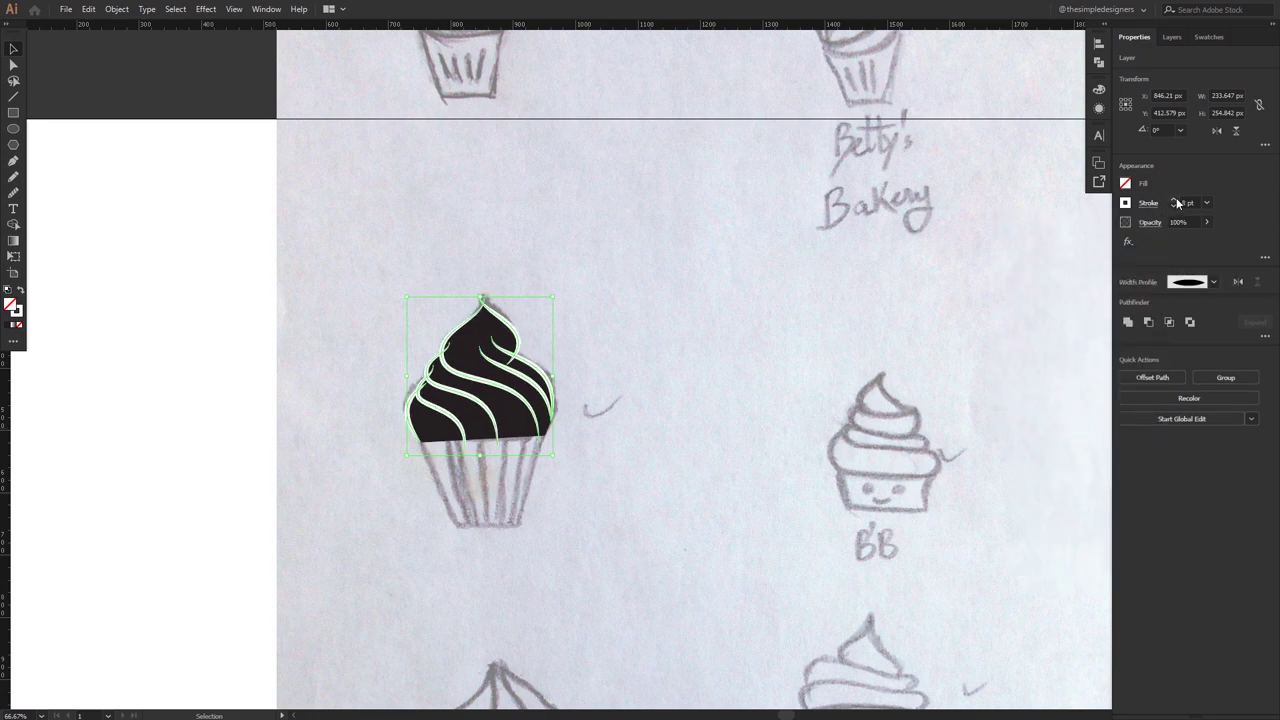
{"action": "left_click", "coordinate": [700, 299]}
{"action": "scroll", "coordinate": [514, 393], "scroll_direction": "up", "scroll_amount": 3}
{"action": "scroll", "coordinate": [619, 316], "scroll_direction": "down", "scroll_amount": 2}
{"action": "scroll", "coordinate": [668, 364], "scroll_direction": "down", "scroll_amount": 3}
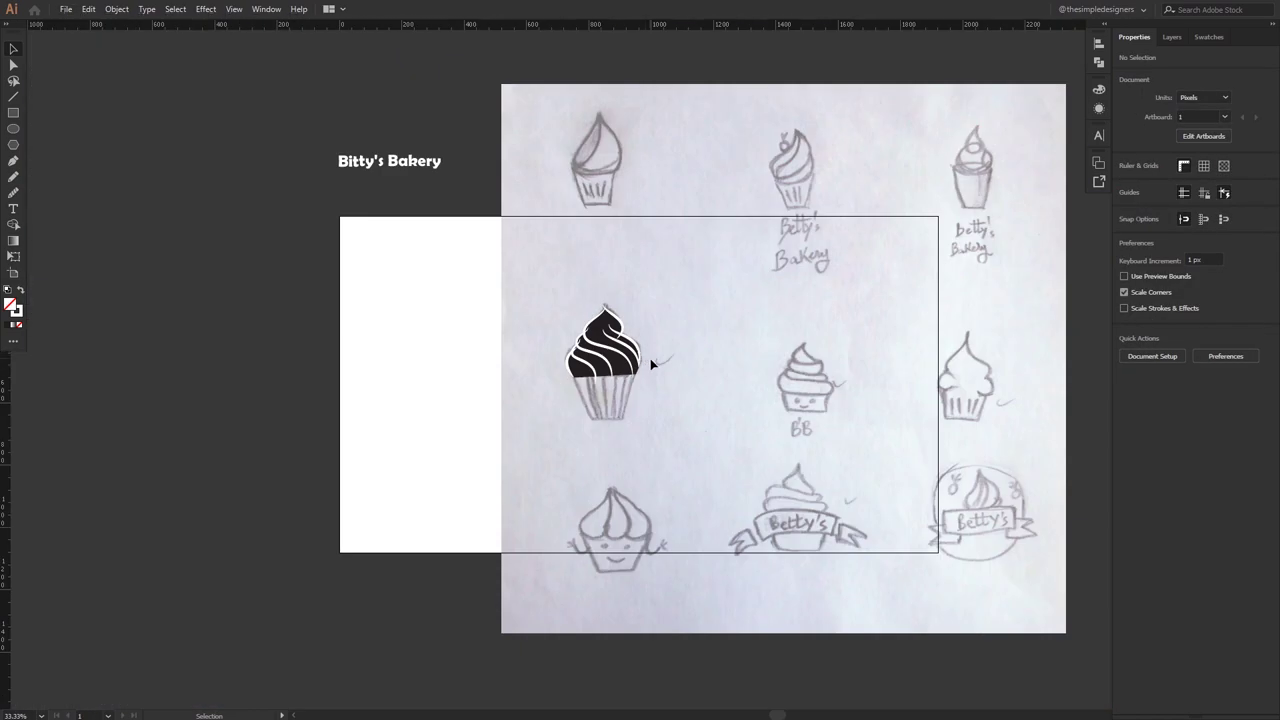
Step: Duplicate the finished cupcake to the left beside the sketches
{"action": "scroll", "coordinate": [640, 375], "scroll_direction": "up", "scroll_amount": 1}
{"action": "left_click", "coordinate": [595, 320]}
{"action": "scroll", "coordinate": [592, 319], "scroll_direction": "down", "scroll_amount": 3}
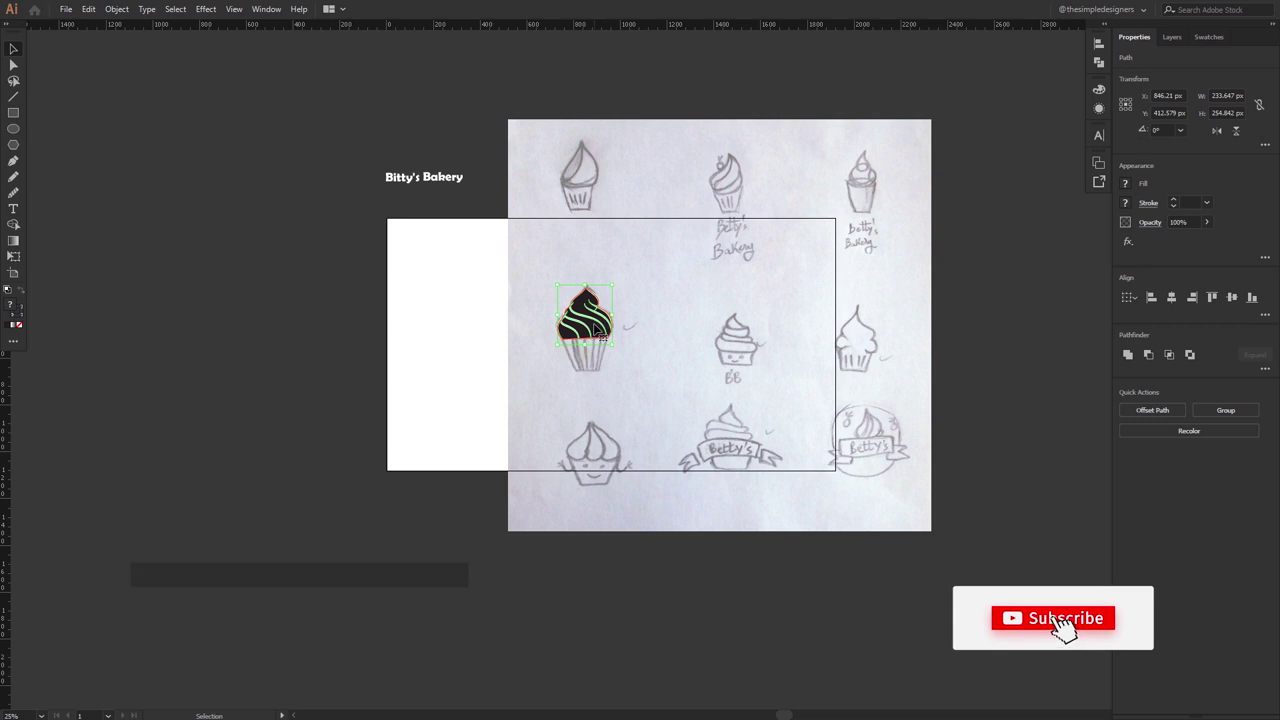
{"action": "left_click_drag", "start_coordinate": [587, 318], "coordinate": [226, 333]}
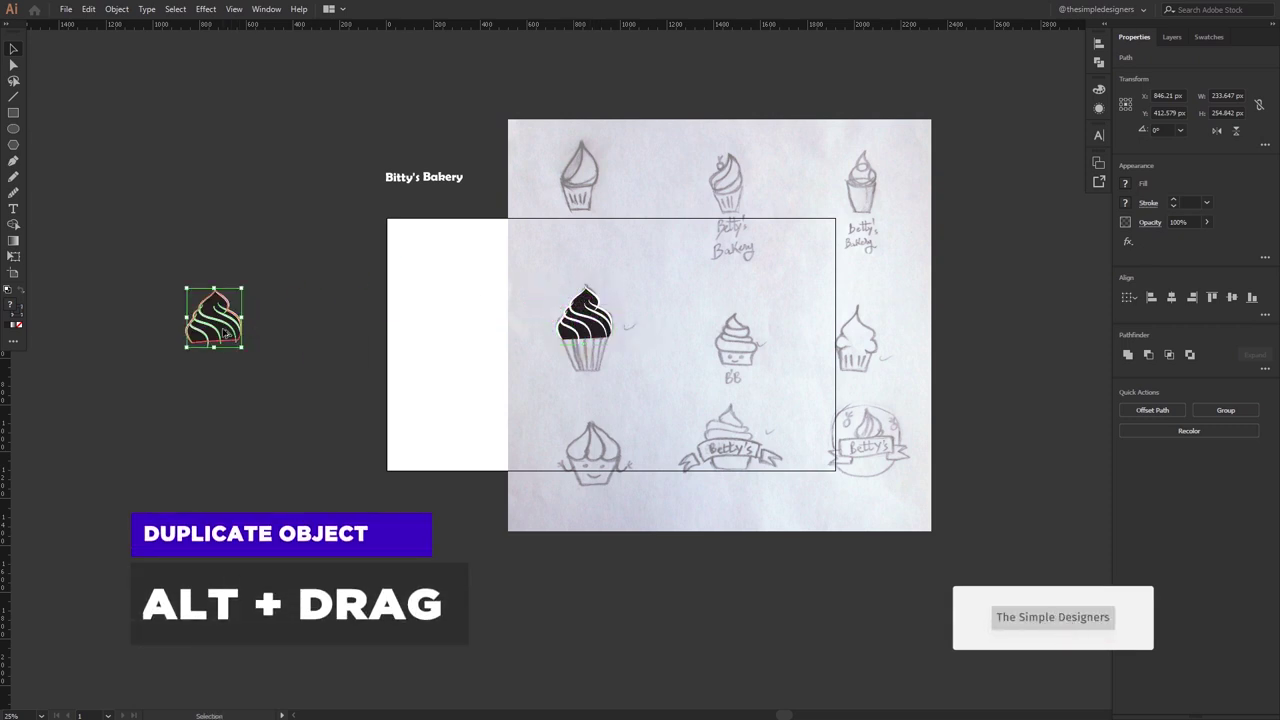
{"action": "left_click", "coordinate": [280, 329]}
Step: Select the four swirl lines and sample the frosting's dark grey for their stroke
{"action": "scroll", "coordinate": [517, 334], "scroll_direction": "up", "scroll_amount": 1}
{"action": "scroll", "coordinate": [528, 355], "scroll_direction": "up", "scroll_amount": 2}
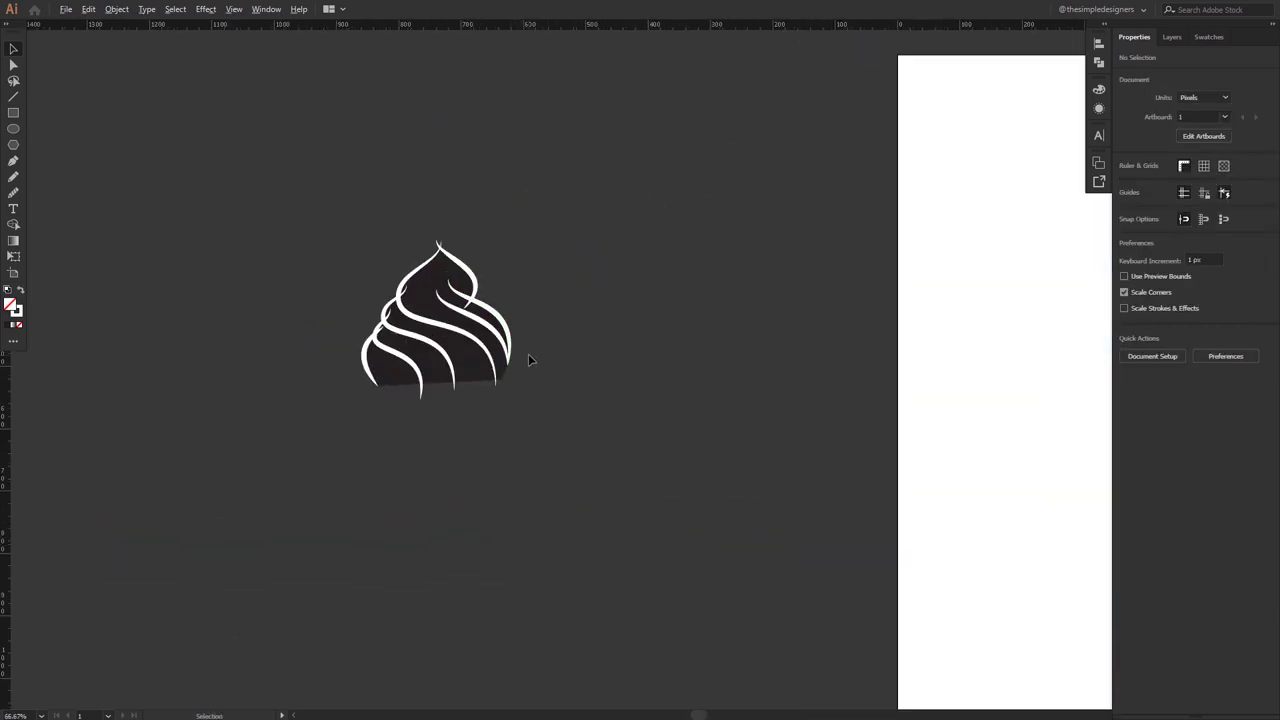
{"action": "scroll", "coordinate": [528, 355], "scroll_direction": "up", "scroll_amount": 1}
{"action": "left_click", "coordinate": [607, 320]}
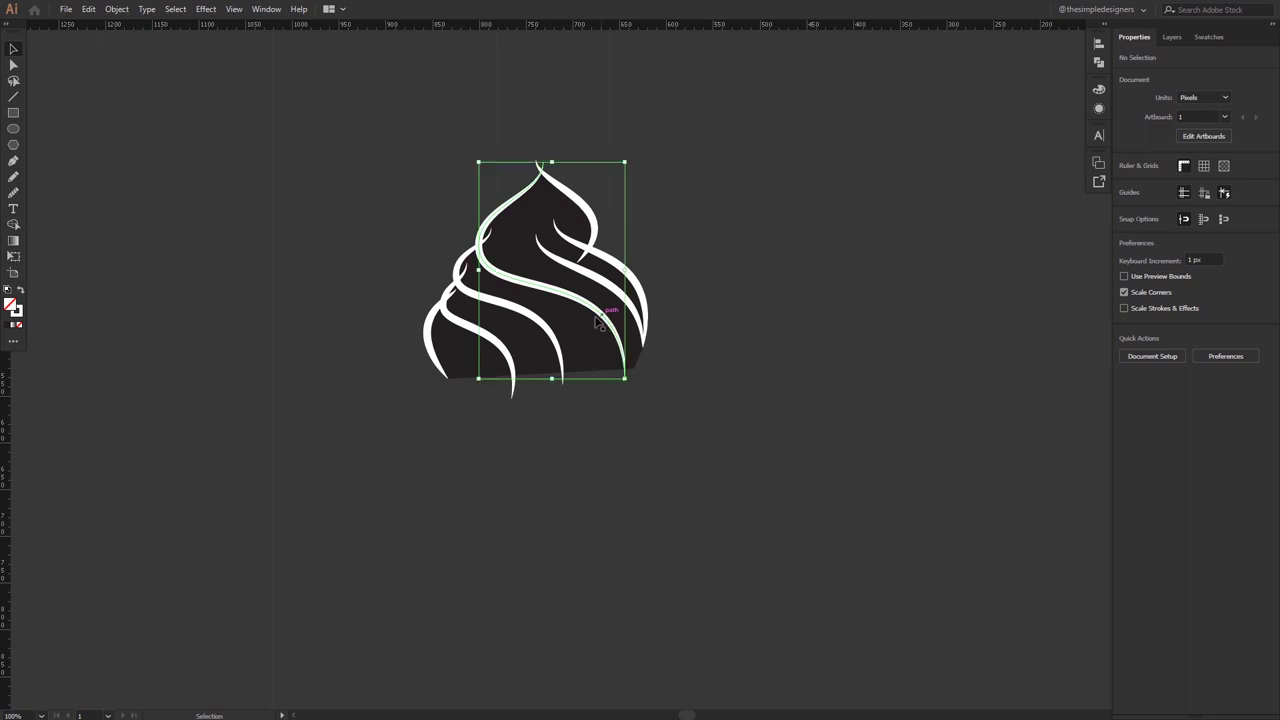
{"action": "left_click", "coordinate": [545, 332], "text": "shift"}
{"action": "left_click", "coordinate": [598, 262], "text": "shift"}
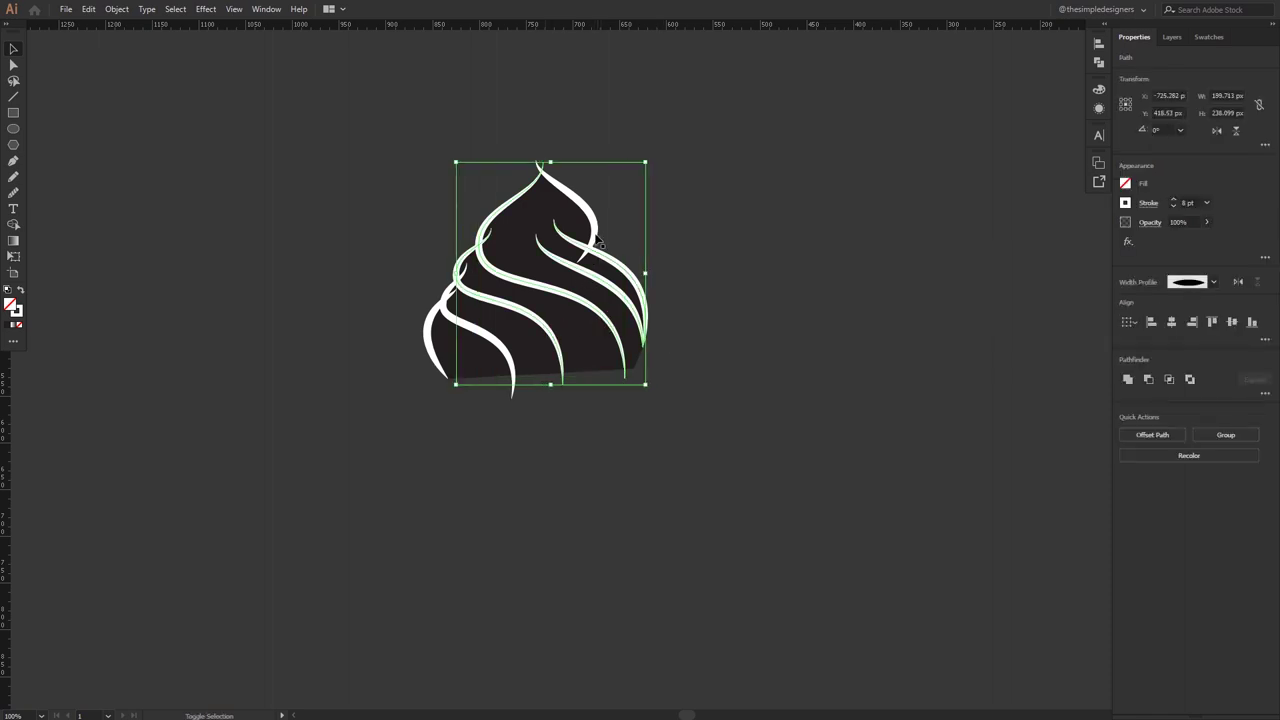
{"action": "left_click", "coordinate": [467, 332], "text": "shift"}
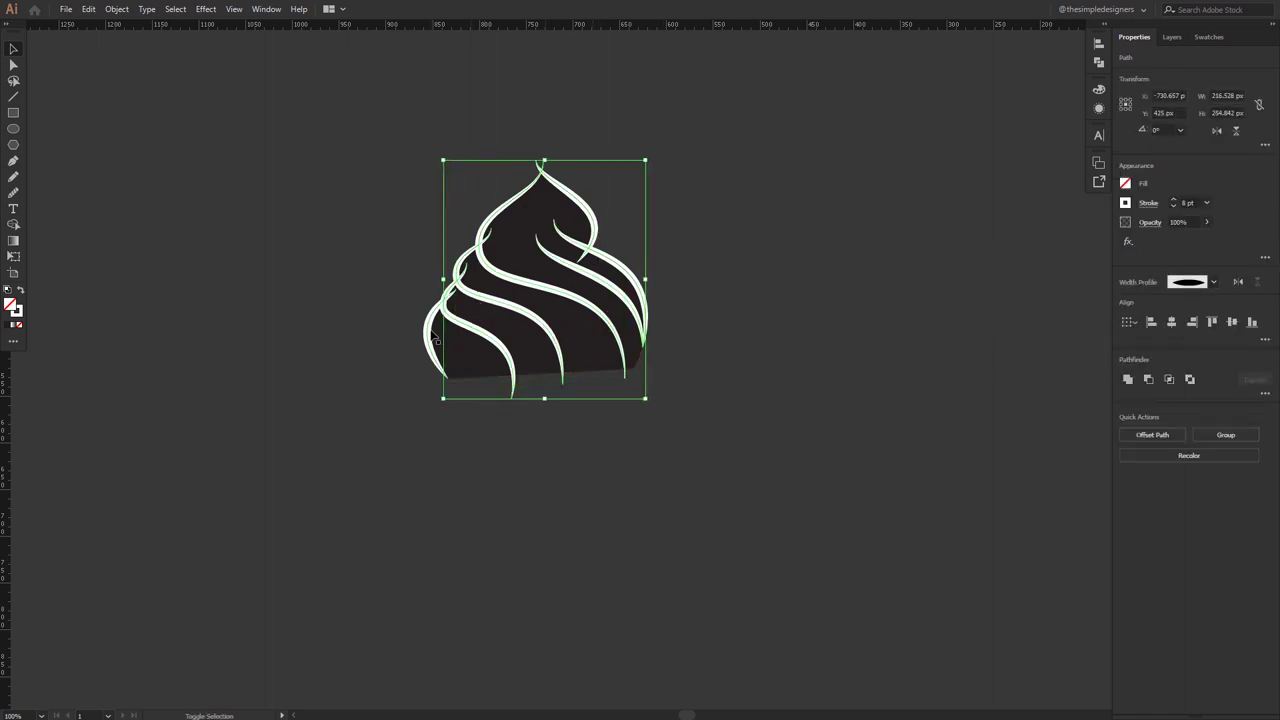
{"action": "left_click", "coordinate": [17, 314]}
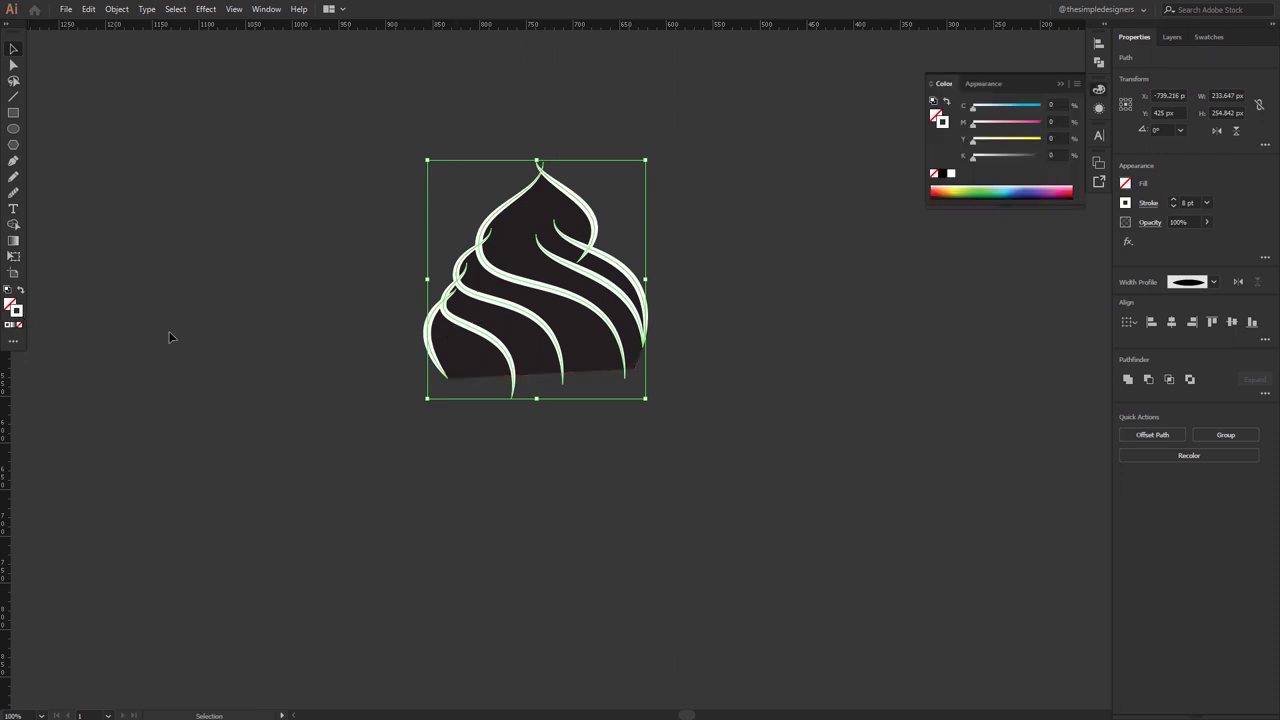
{"action": "key", "text": "i"}
{"action": "left_click", "coordinate": [727, 240]}
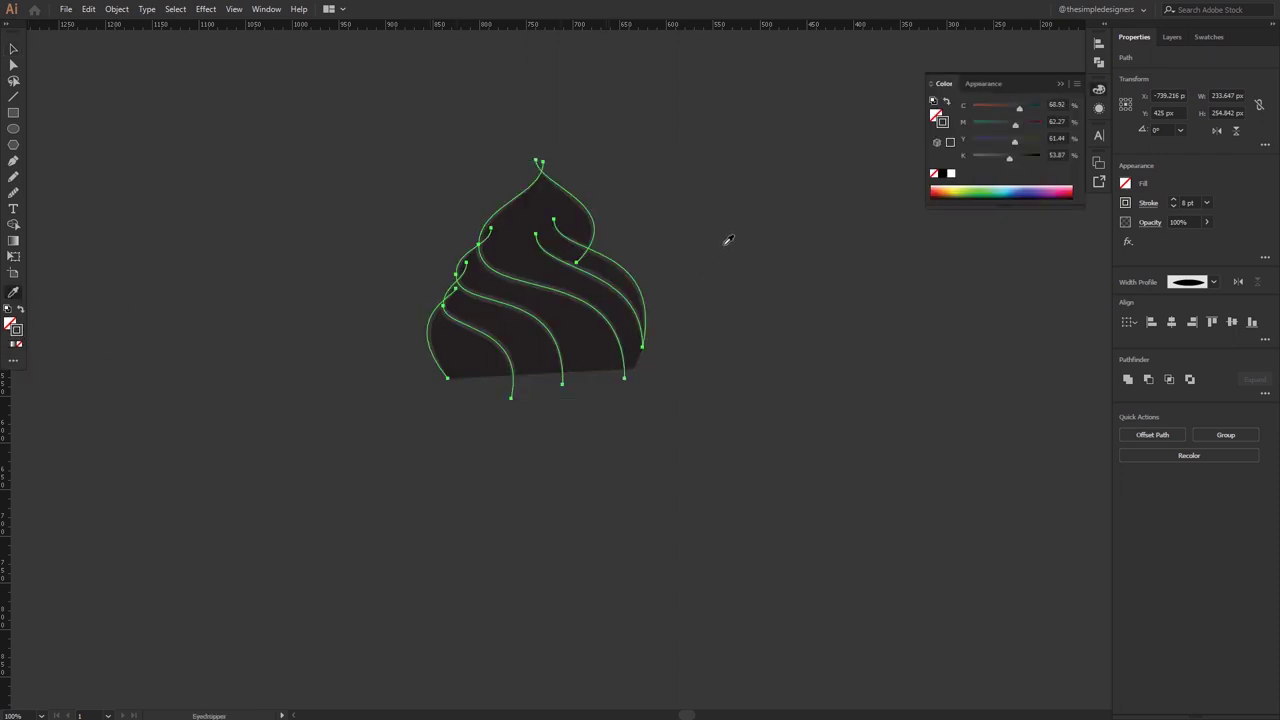
Step: Fill the frosting body with white
{"action": "left_click", "coordinate": [603, 307]}
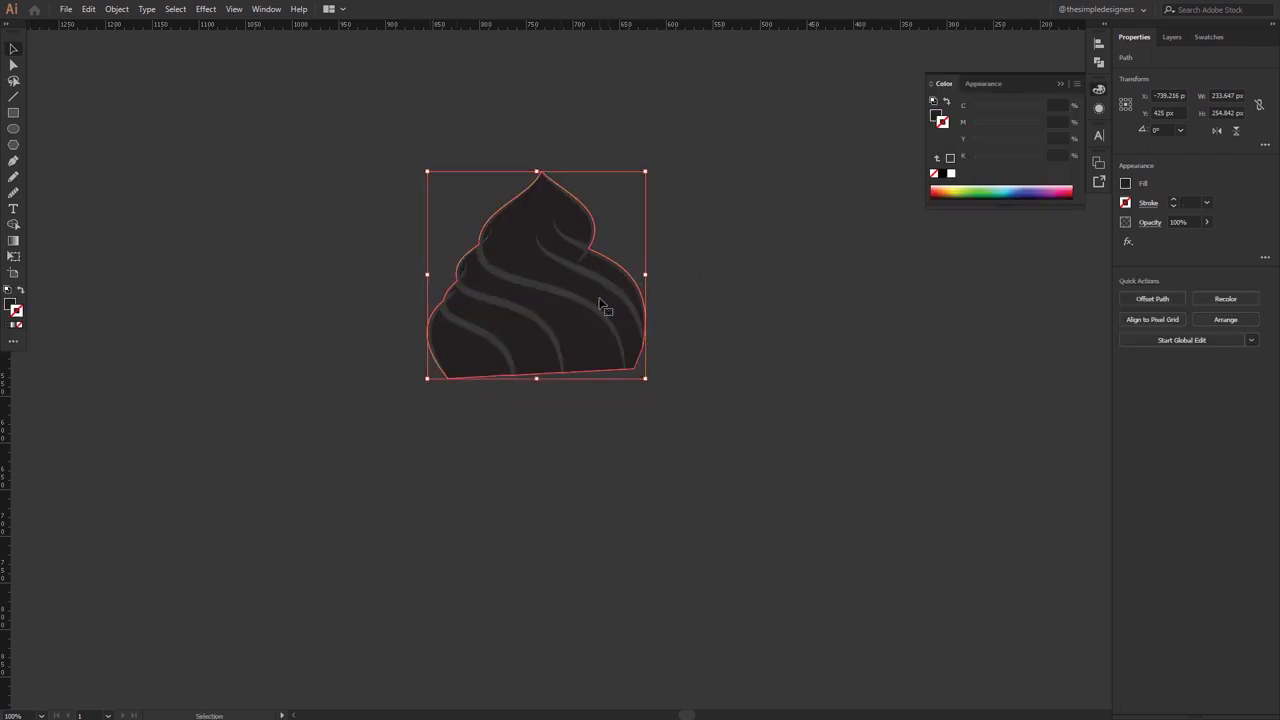
{"action": "left_click", "coordinate": [952, 174]}
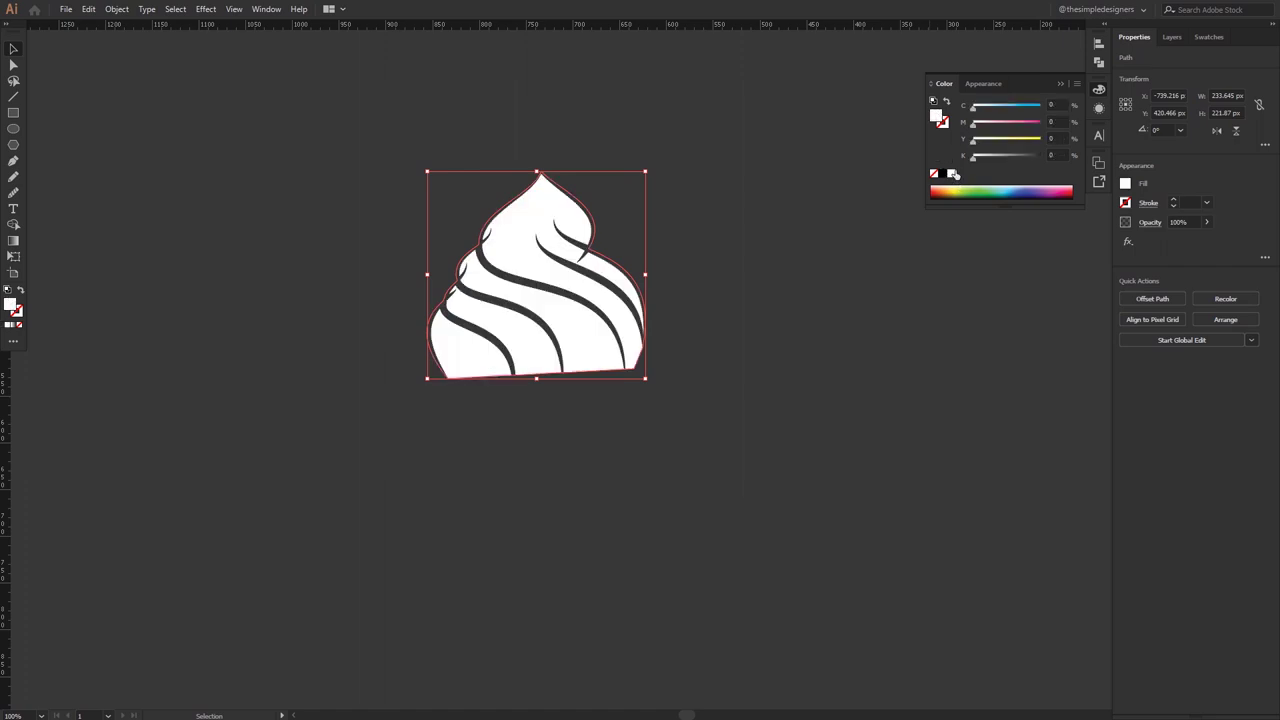
{"action": "left_click", "coordinate": [1062, 82]}
{"action": "left_click", "coordinate": [551, 396]}
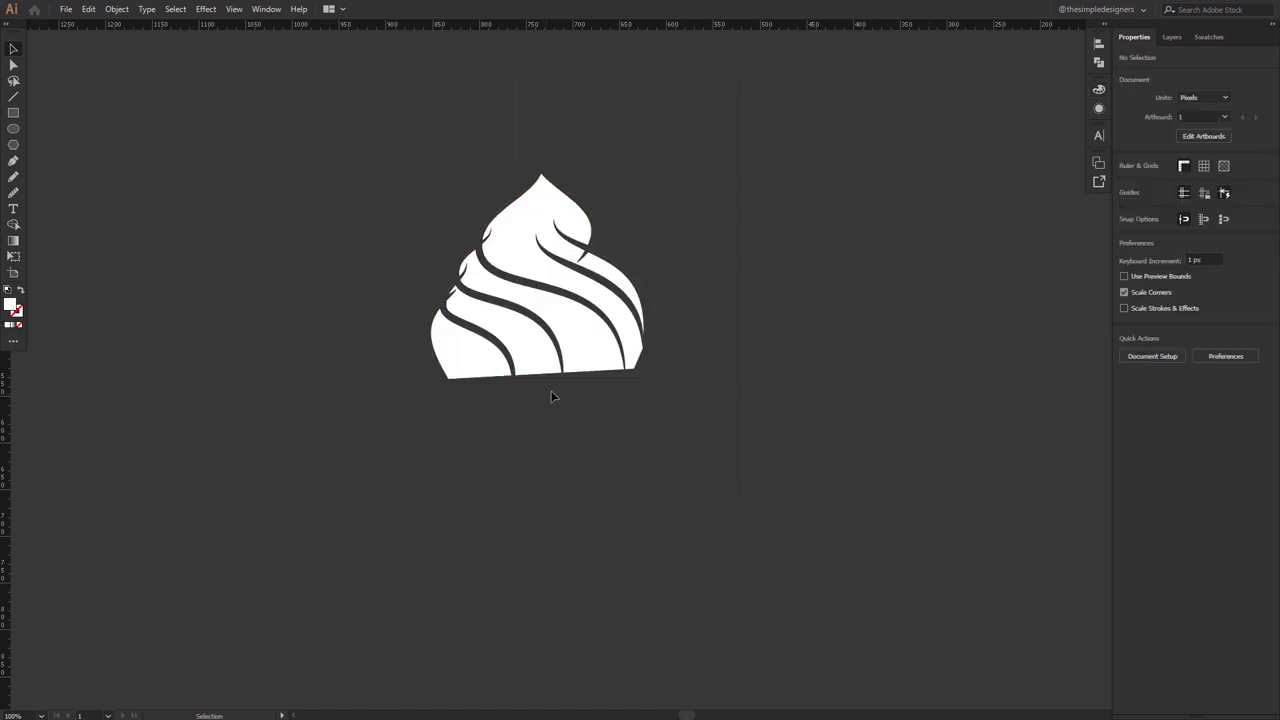
{"action": "left_click", "coordinate": [13, 113]}
Step: Draw a white rectangle across the frosting's base and move it up beneath the frosting
{"action": "left_click_drag", "start_coordinate": [407, 335], "coordinate": [673, 405]}
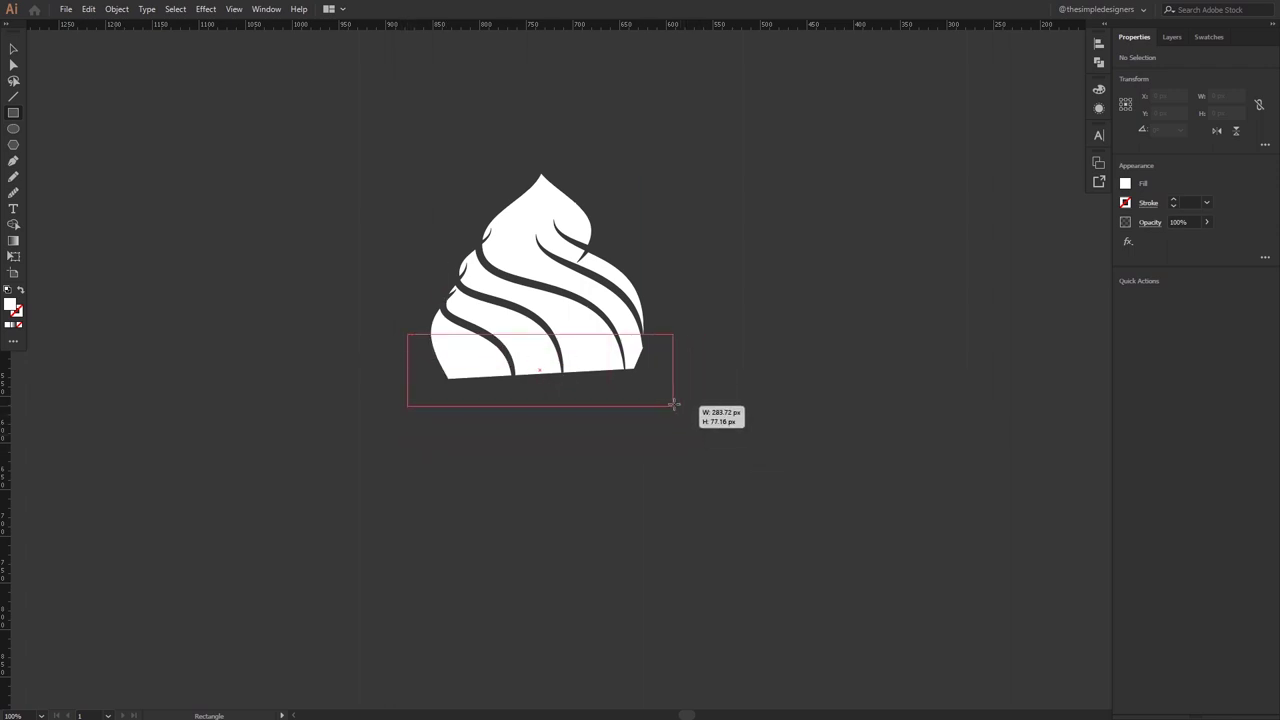
{"action": "left_click_drag", "start_coordinate": [673, 405], "coordinate": [685, 431]}
{"action": "key", "text": "v"}
{"action": "left_click_drag", "start_coordinate": [559, 394], "coordinate": [551, 377]}
{"action": "left_click", "coordinate": [733, 310]}
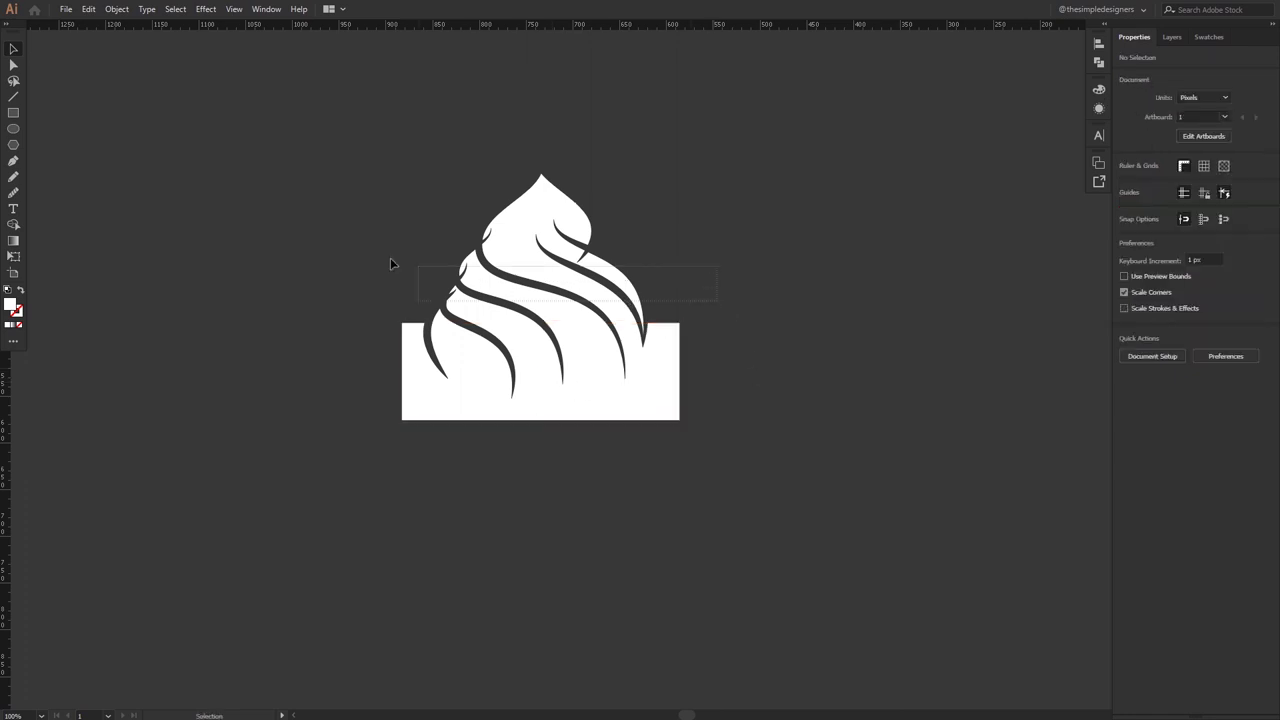
Step: Bring the white rectangle in front of the frosting swirl paths
{"action": "left_click_drag", "start_coordinate": [377, 167], "coordinate": [377, 168]}
{"action": "right_click", "coordinate": [561, 287]}
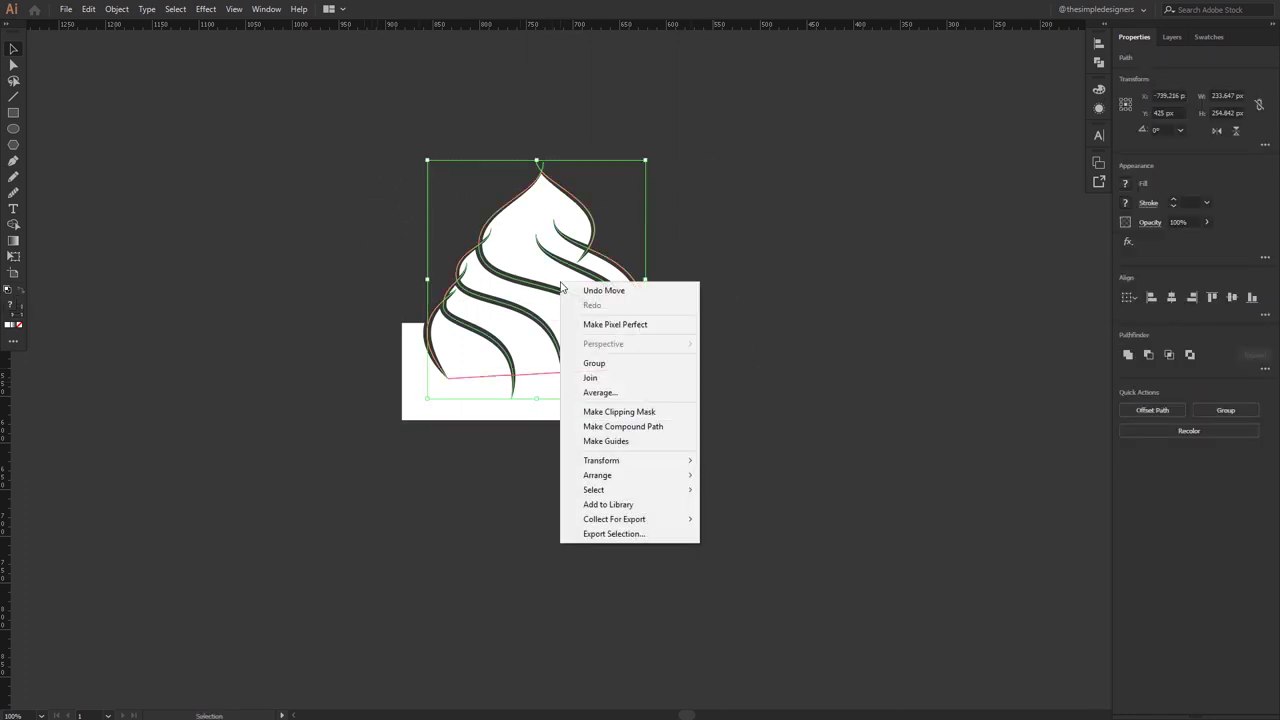
{"action": "left_click", "coordinate": [760, 218]}
{"action": "left_click", "coordinate": [675, 393]}
{"action": "right_click", "coordinate": [621, 389]}
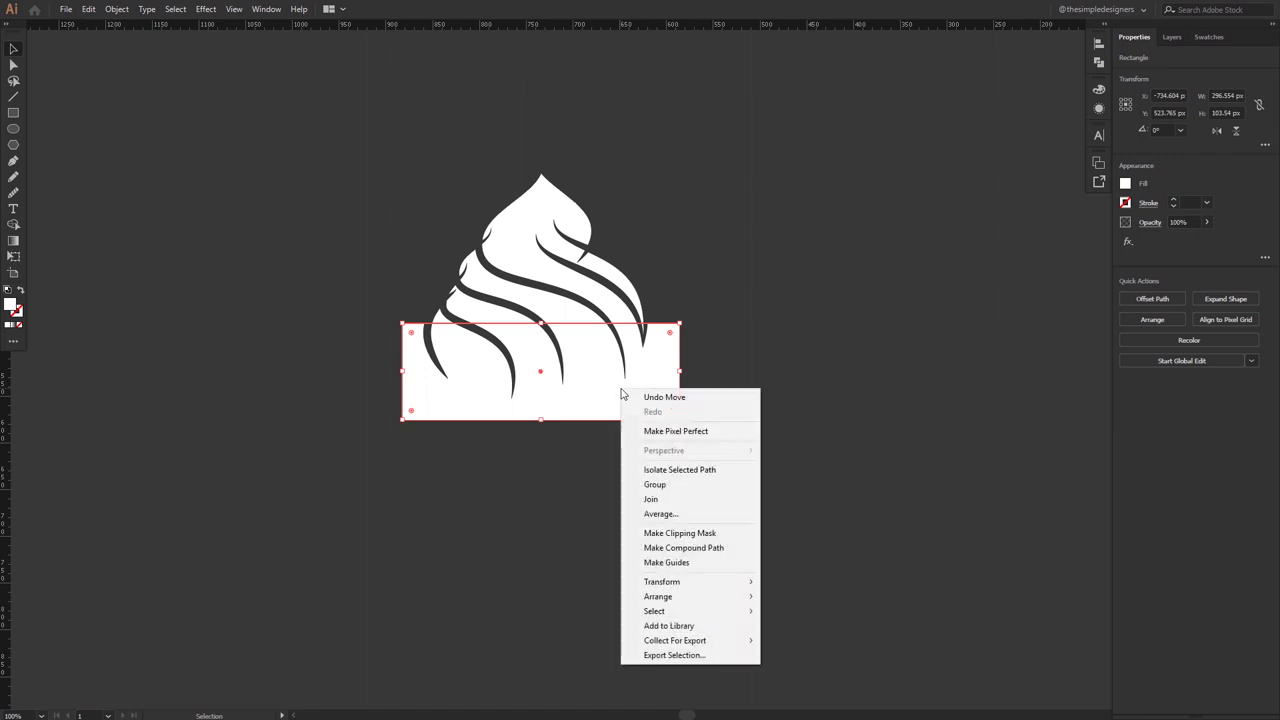
{"action": "left_click", "coordinate": [785, 605]}
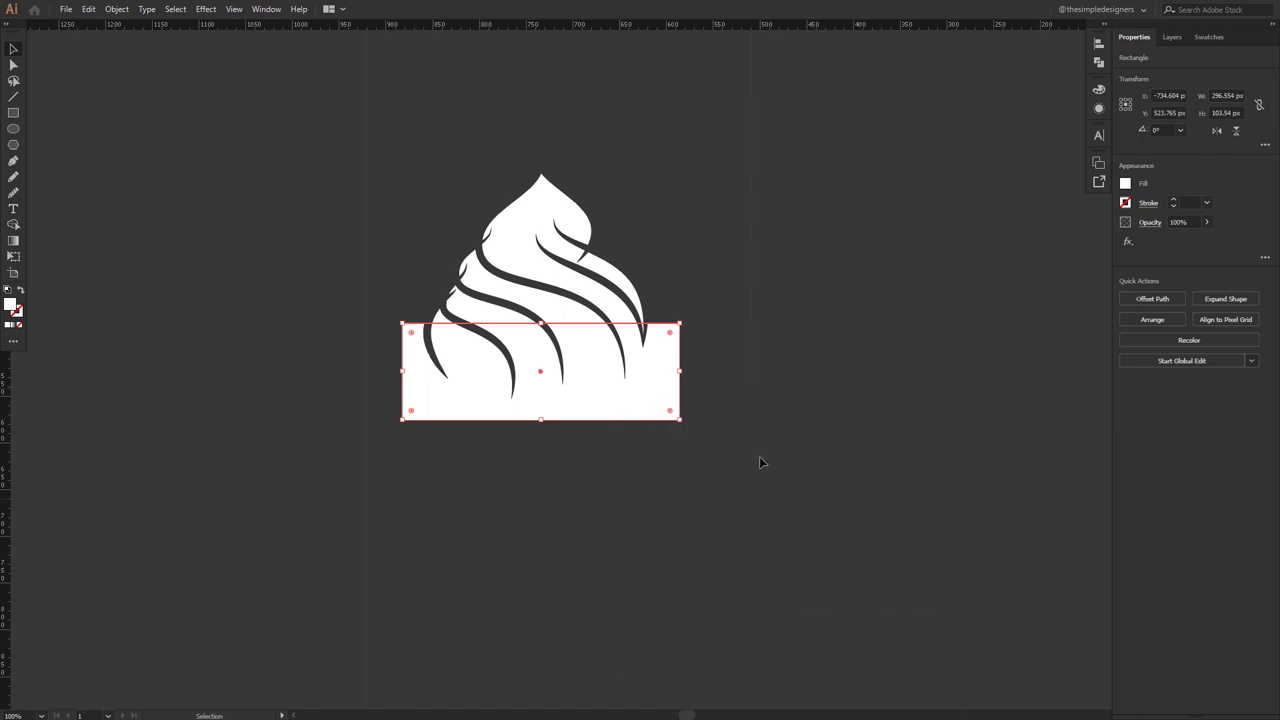
{"action": "left_click", "coordinate": [760, 456]}
Step: Show the Layers list and cut the rectangle to the clipboard
{"action": "left_click", "coordinate": [1171, 39]}
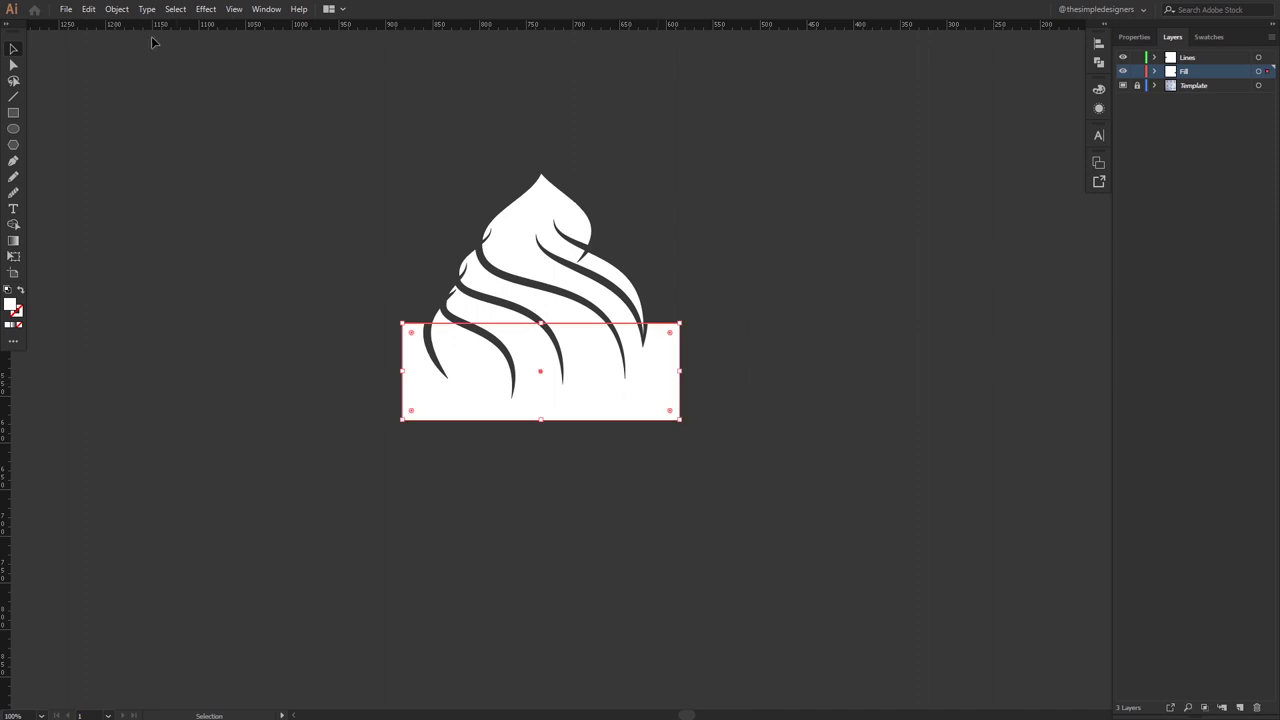
{"action": "left_click", "coordinate": [88, 9]}
{"action": "left_click", "coordinate": [110, 60]}
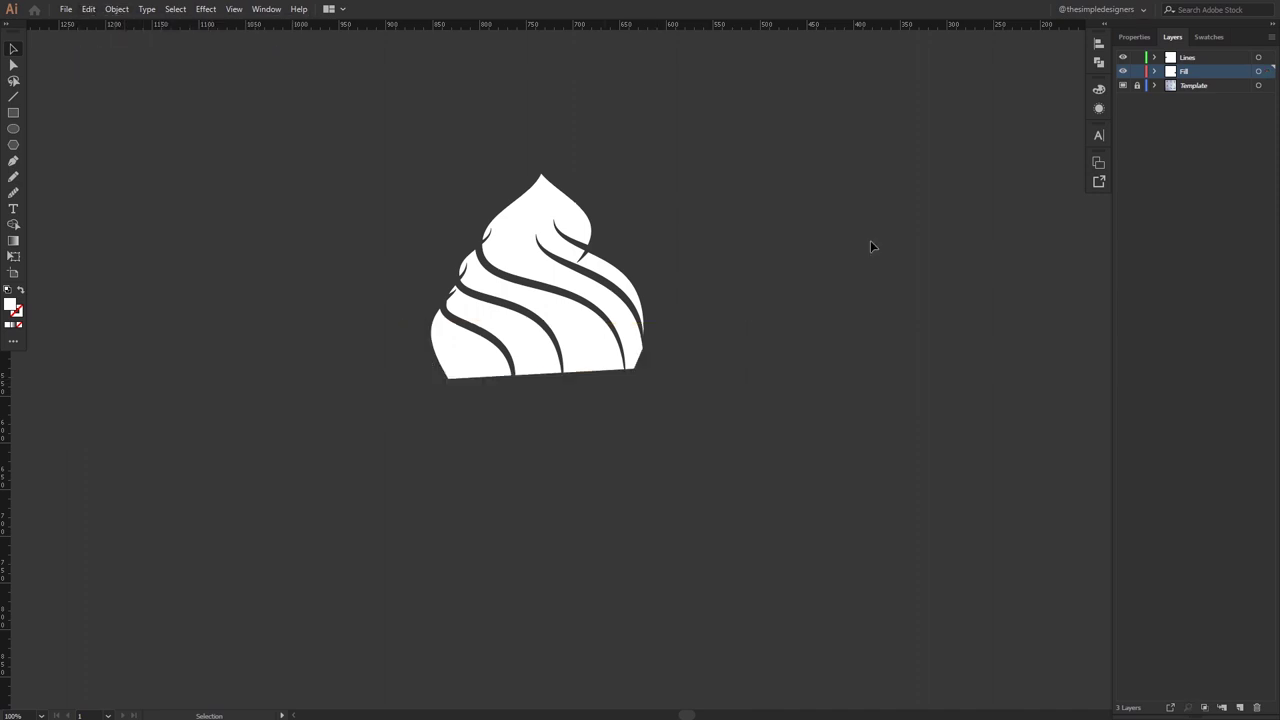
Step: Paste the rectangle in front on the Lines layer and shorten it from the bottom
{"action": "left_click", "coordinate": [1205, 57]}
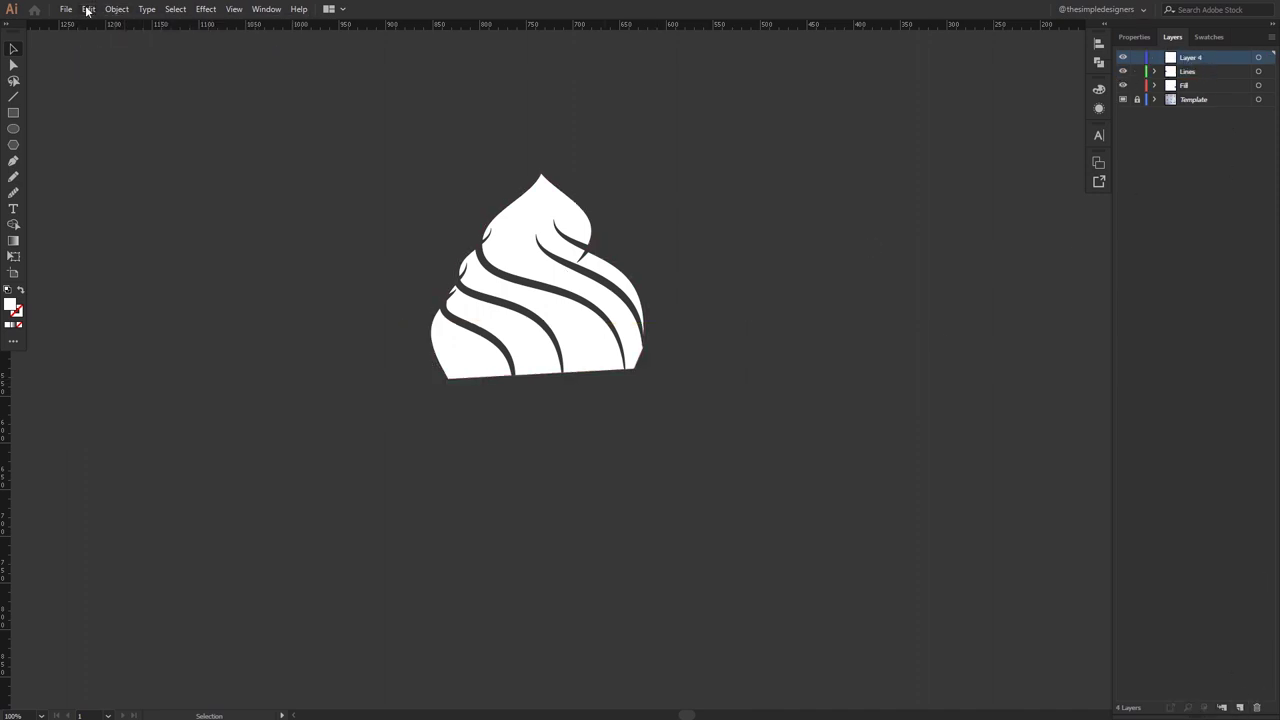
{"action": "left_click", "coordinate": [88, 9]}
{"action": "left_click", "coordinate": [110, 100]}
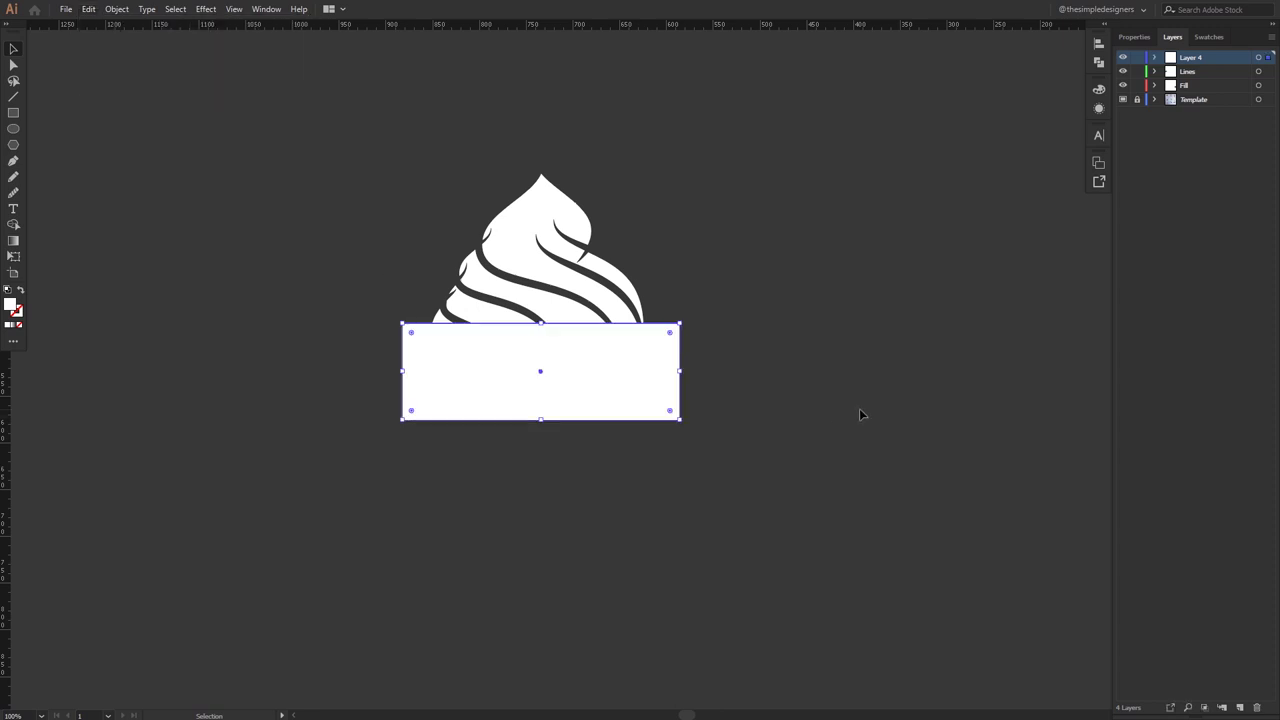
{"action": "left_click", "coordinate": [598, 370]}
{"action": "scroll", "coordinate": [580, 375], "scroll_direction": "up", "scroll_amount": 2}
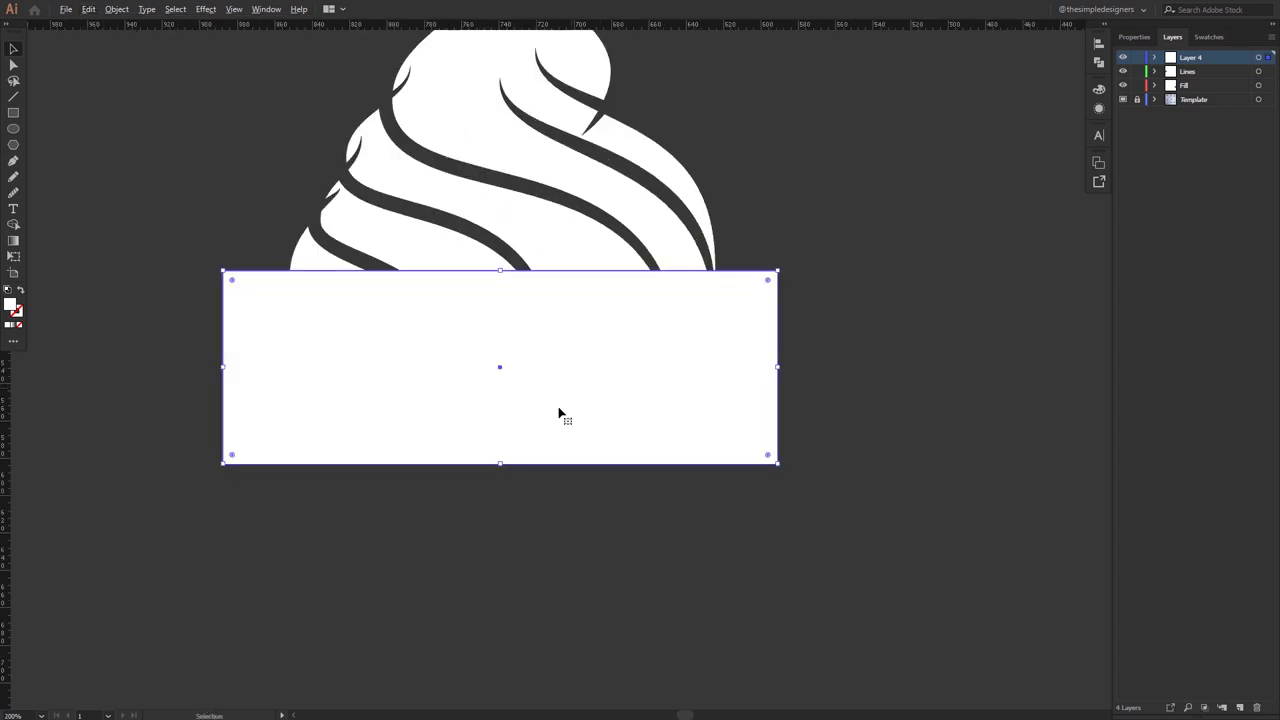
{"action": "left_click_drag", "start_coordinate": [502, 463], "coordinate": [503, 450]}
Step: Make a copy offset down-right, narrowed to about 129 px, with a point added midway on its right edge
{"action": "left_click_drag", "start_coordinate": [700, 382], "coordinate": [757, 436]}
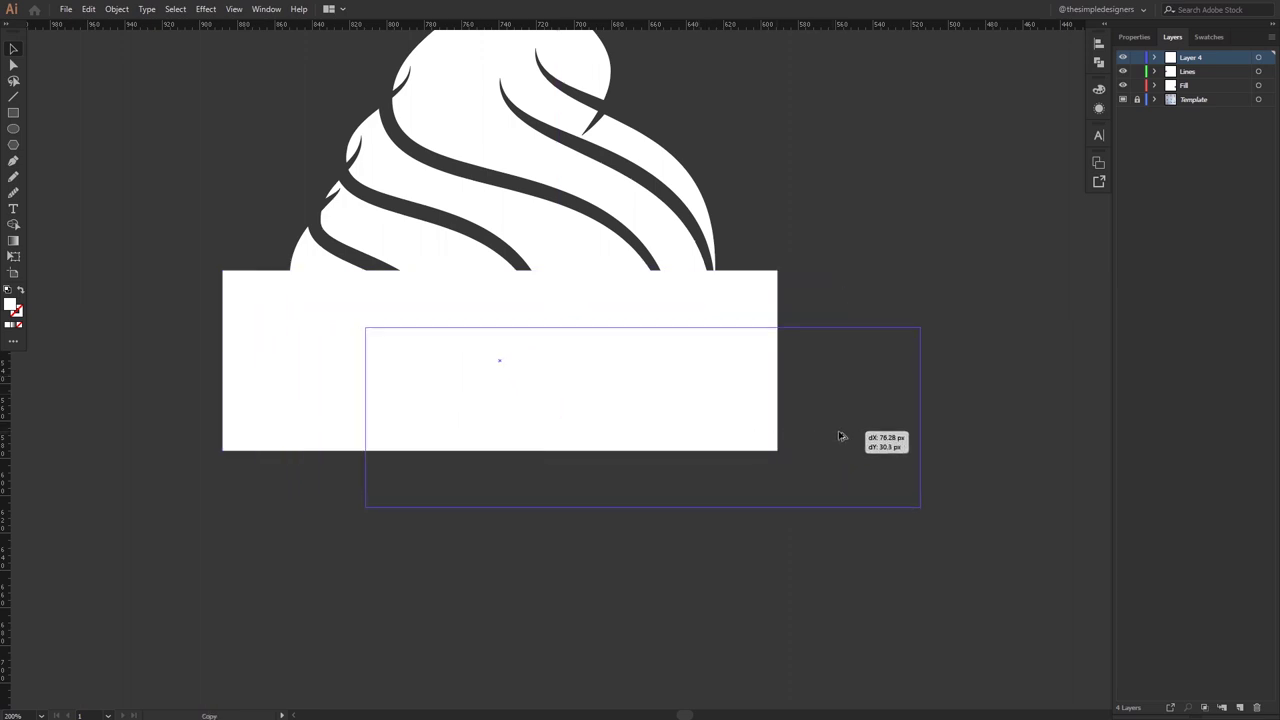
{"action": "left_click_drag", "start_coordinate": [757, 436], "coordinate": [841, 438]}
{"action": "mouse_move", "coordinate": [368, 417]}
{"action": "left_mouse_down"}
{"action": "mouse_move", "coordinate": [691, 443]}
{"action": "mouse_move", "coordinate": [679, 441]}
{"action": "left_mouse_up"}
{"action": "key", "text": "ctrl+shift+a"}
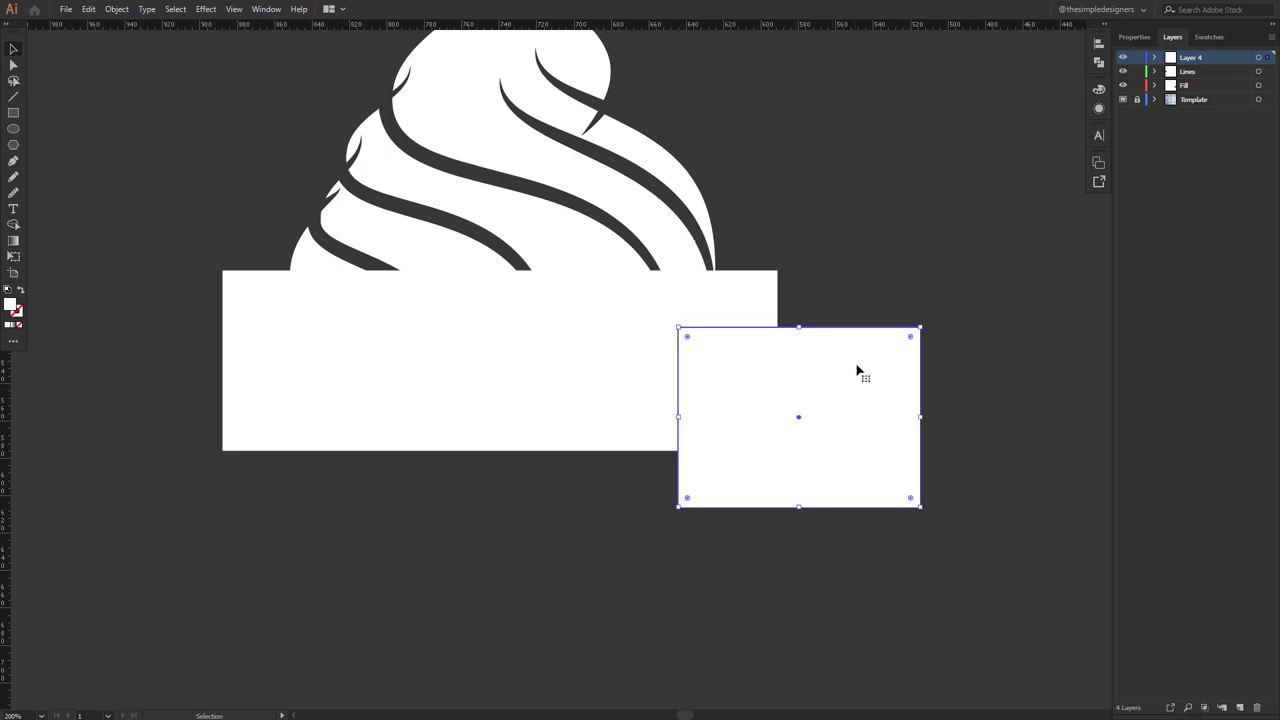
{"action": "left_click", "coordinate": [920, 417]}
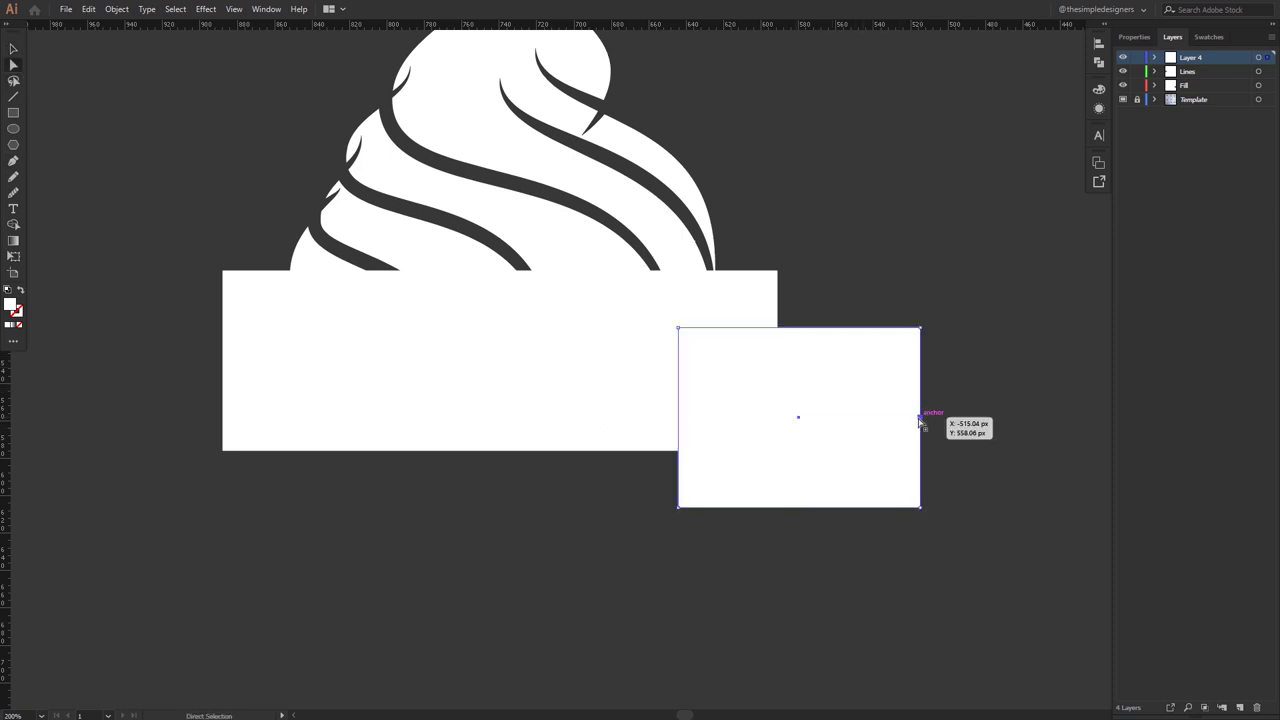
Step: Push the copy's new right-edge point inward to form a V-notched ribbon end
{"action": "key", "text": "Left"}
{"action": "key", "text": "Left"}
{"action": "key", "text": "Left"}
{"action": "key", "text": "Left"}
{"action": "key", "text": "Left"}
{"action": "key", "text": "Left"}
{"action": "key", "text": "Right"}
{"action": "key", "text": "Right"}
{"action": "key", "text": "Right"}
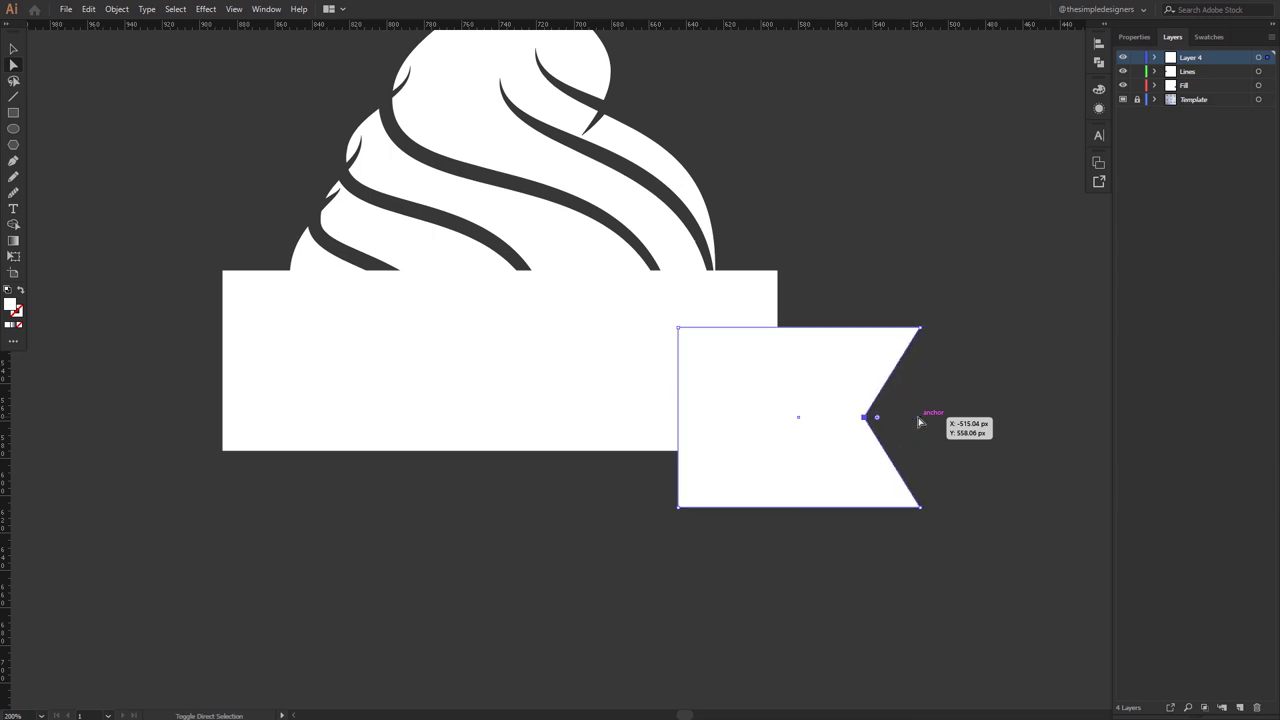
{"action": "key", "text": "v"}
Step: Bring the banner rectangle in front of the ribbon end and give it a dark 10 pt outline
{"action": "left_click", "coordinate": [743, 302]}
{"action": "right_click", "coordinate": [745, 310]}
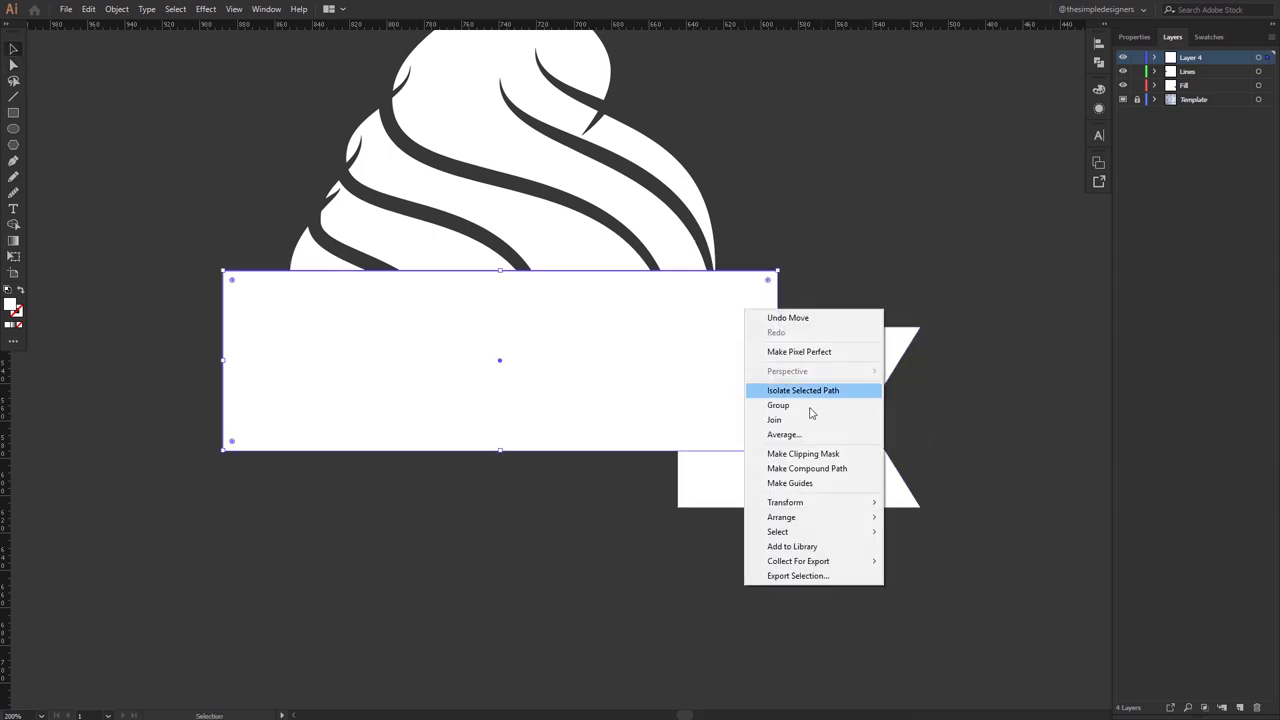
{"action": "left_click", "coordinate": [910, 517]}
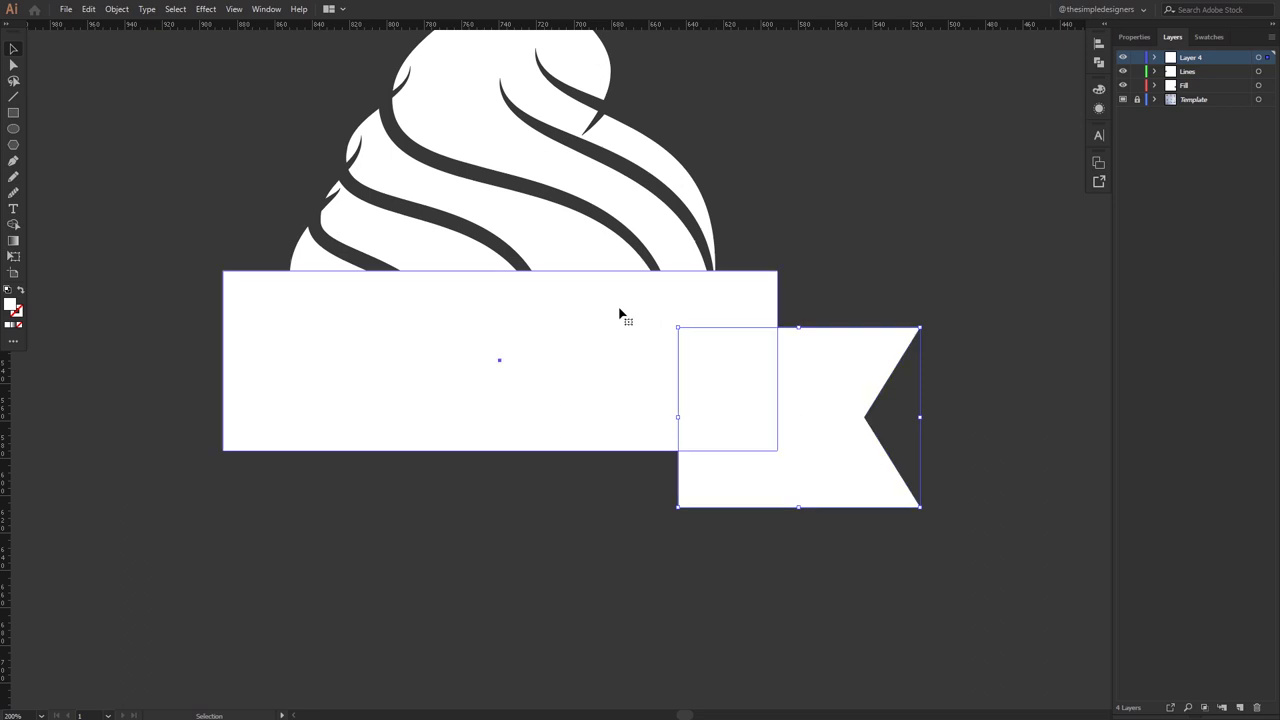
{"action": "left_click", "coordinate": [20, 313]}
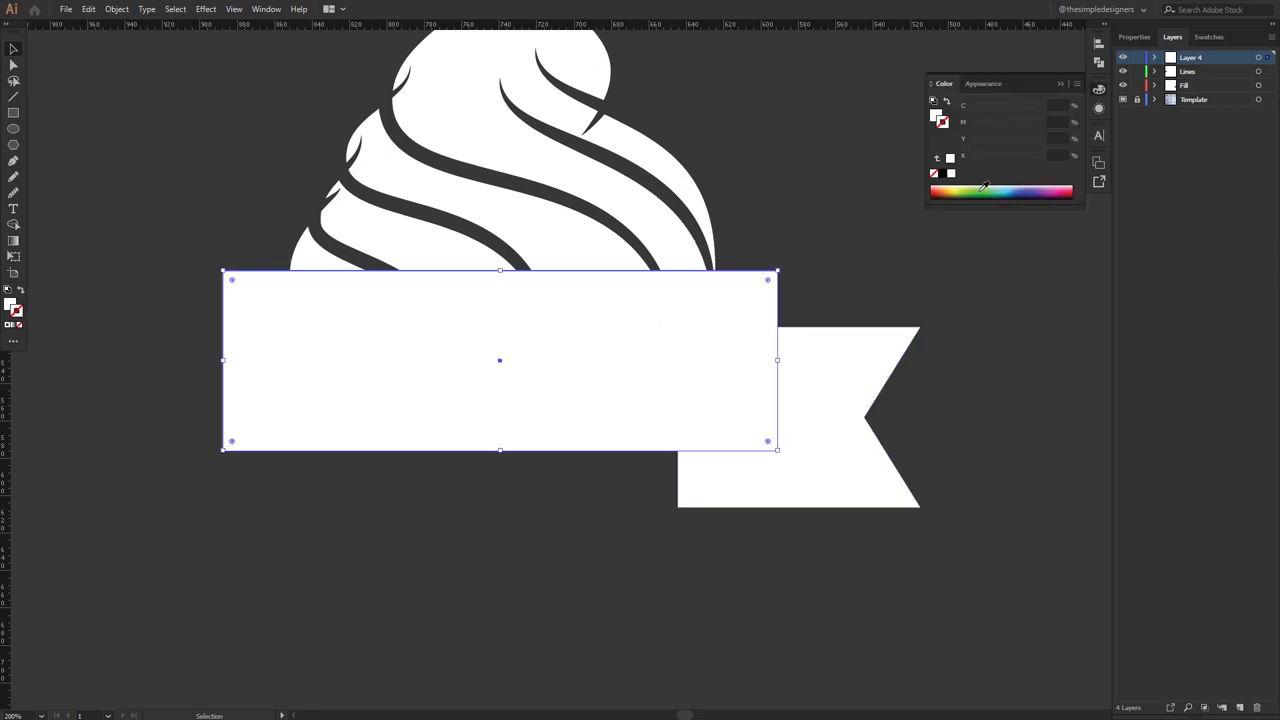
{"action": "left_click", "coordinate": [1134, 37]}
{"action": "left_click", "coordinate": [1174, 203]}
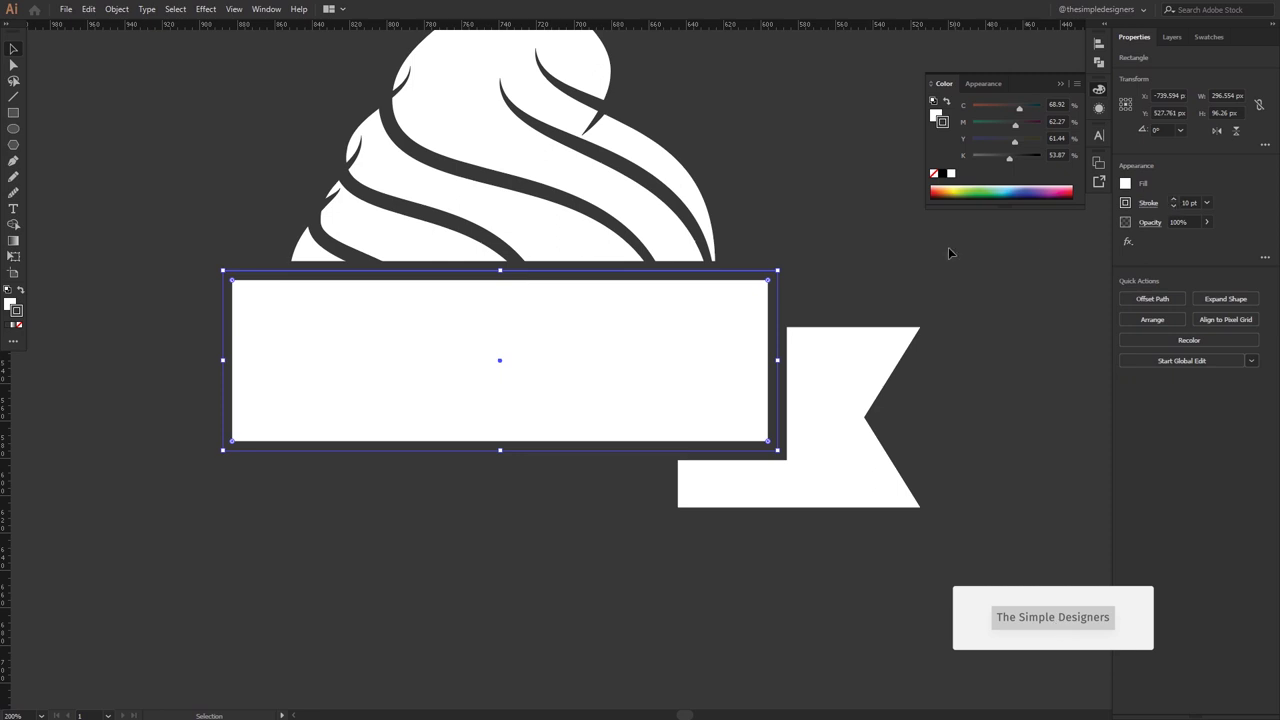
{"action": "left_click", "coordinate": [920, 322]}
Step: Nudge the ribbon end behind the banner and make the banner about 10 px taller (~106 px)
{"action": "left_click", "coordinate": [846, 391]}
{"action": "key", "text": "Left"}
{"action": "key", "text": "Left"}
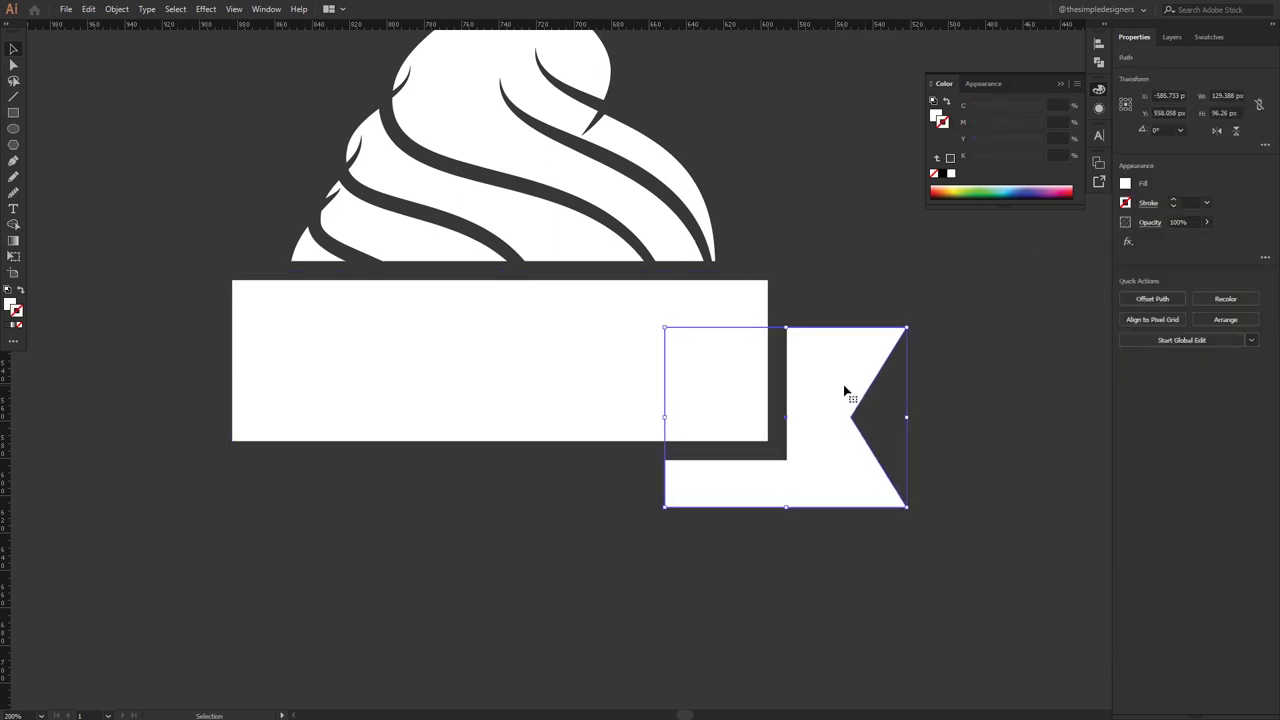
{"action": "key", "text": "Up"}
{"action": "key", "text": "Up"}
{"action": "key", "text": "Up"}
{"action": "key", "text": "Up"}
{"action": "key", "text": "Up"}
{"action": "key", "text": "Down"}
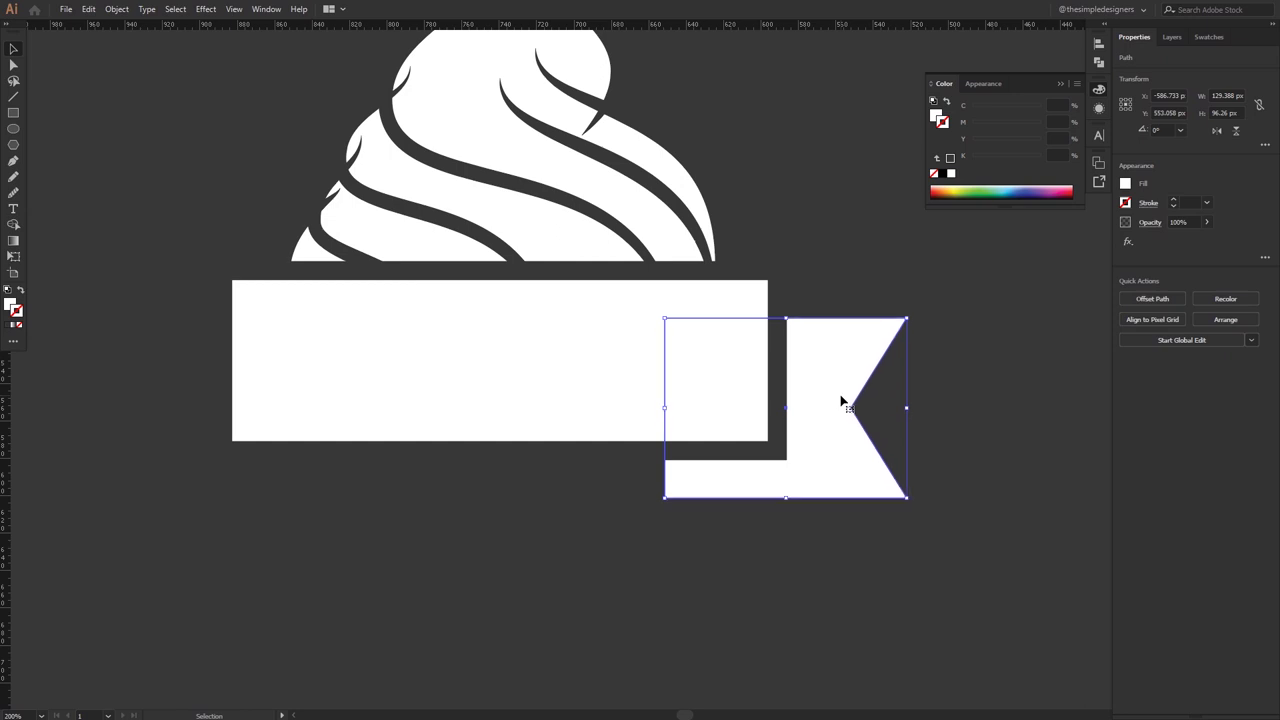
{"action": "left_click", "coordinate": [964, 399]}
{"action": "left_click", "coordinate": [840, 372]}
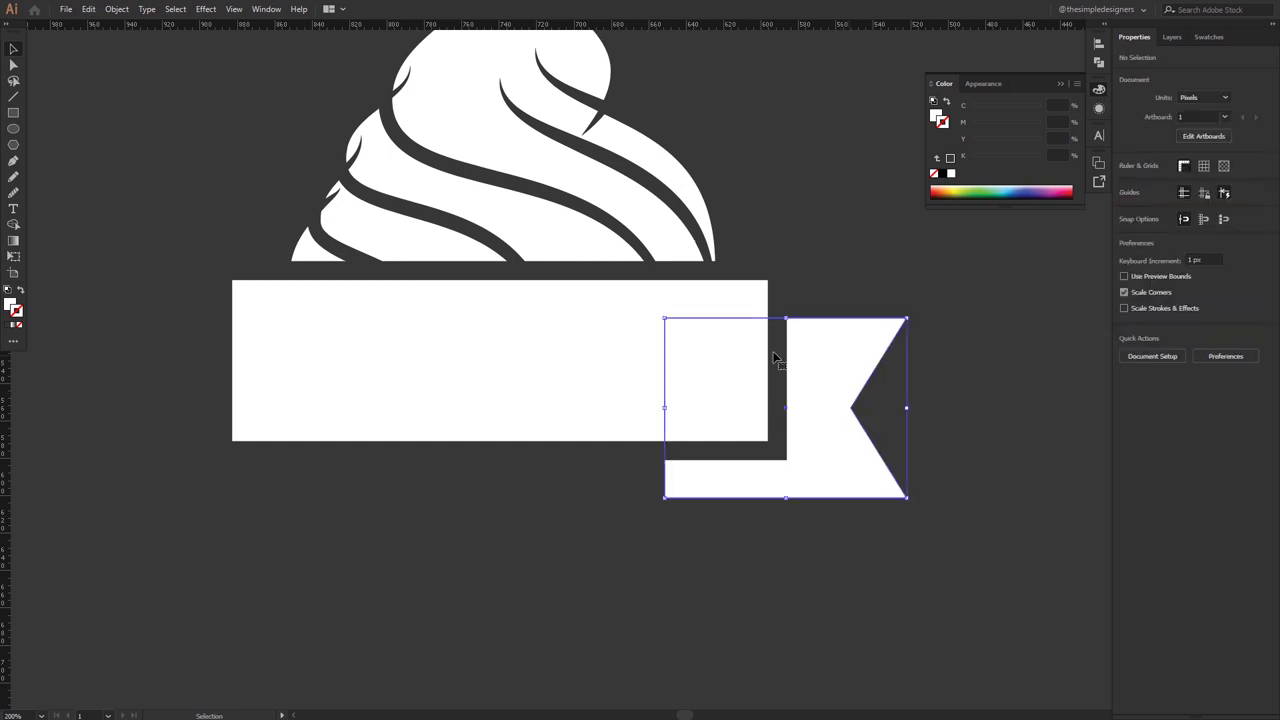
{"action": "left_click", "coordinate": [623, 360]}
{"action": "left_click_drag", "start_coordinate": [500, 450], "coordinate": [502, 468]}
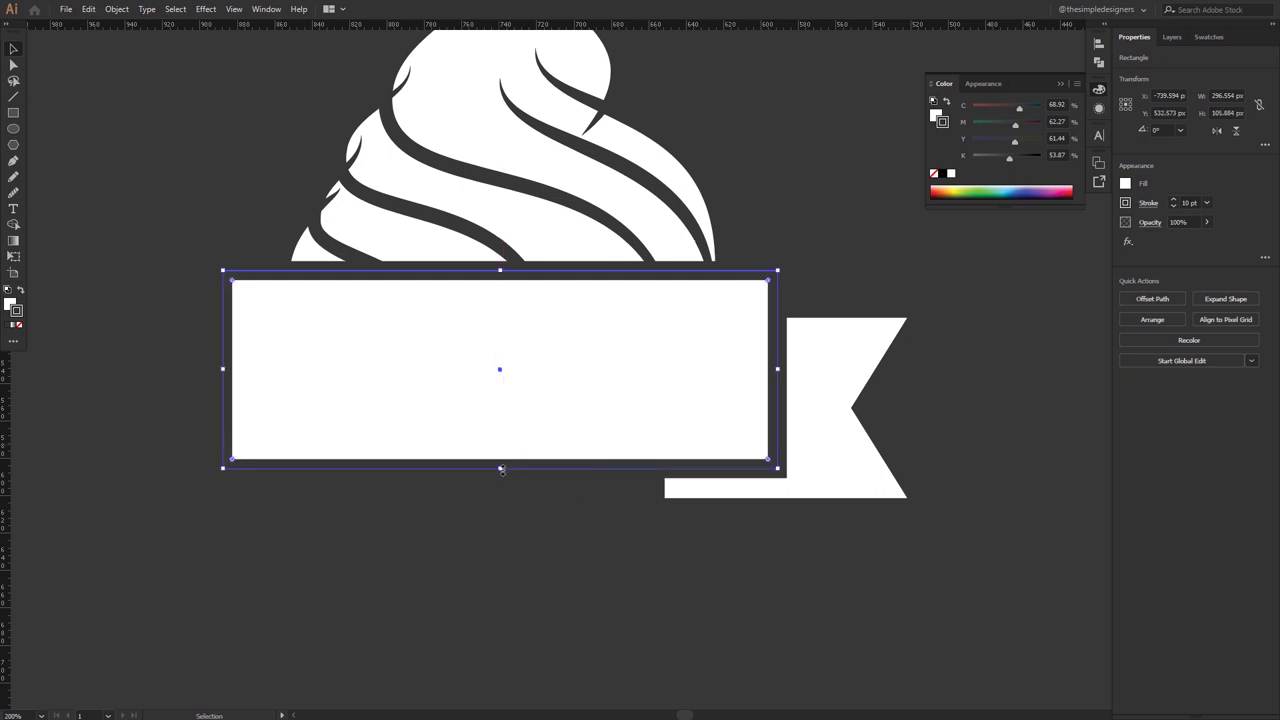
{"action": "left_click", "coordinate": [823, 480]}
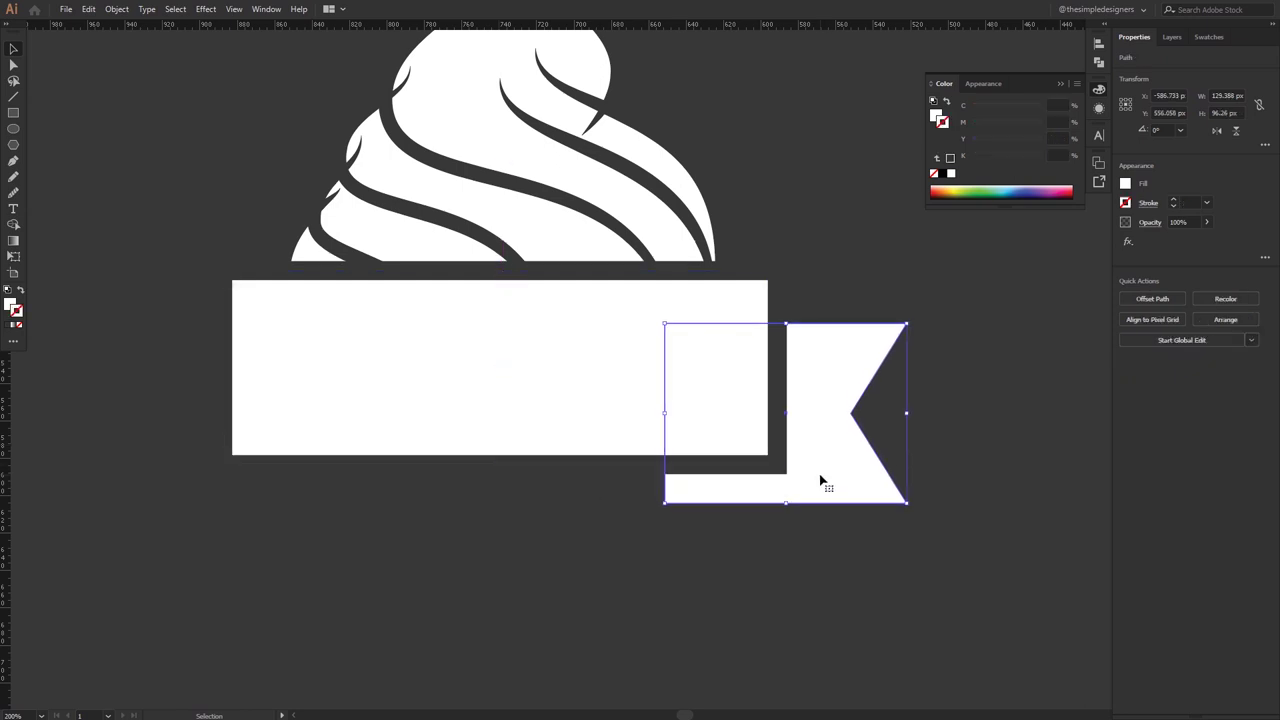
Step: Mirror a copy of the ribbon end vertically across the rectangle's centre onto the left side
{"action": "key", "text": "o"}
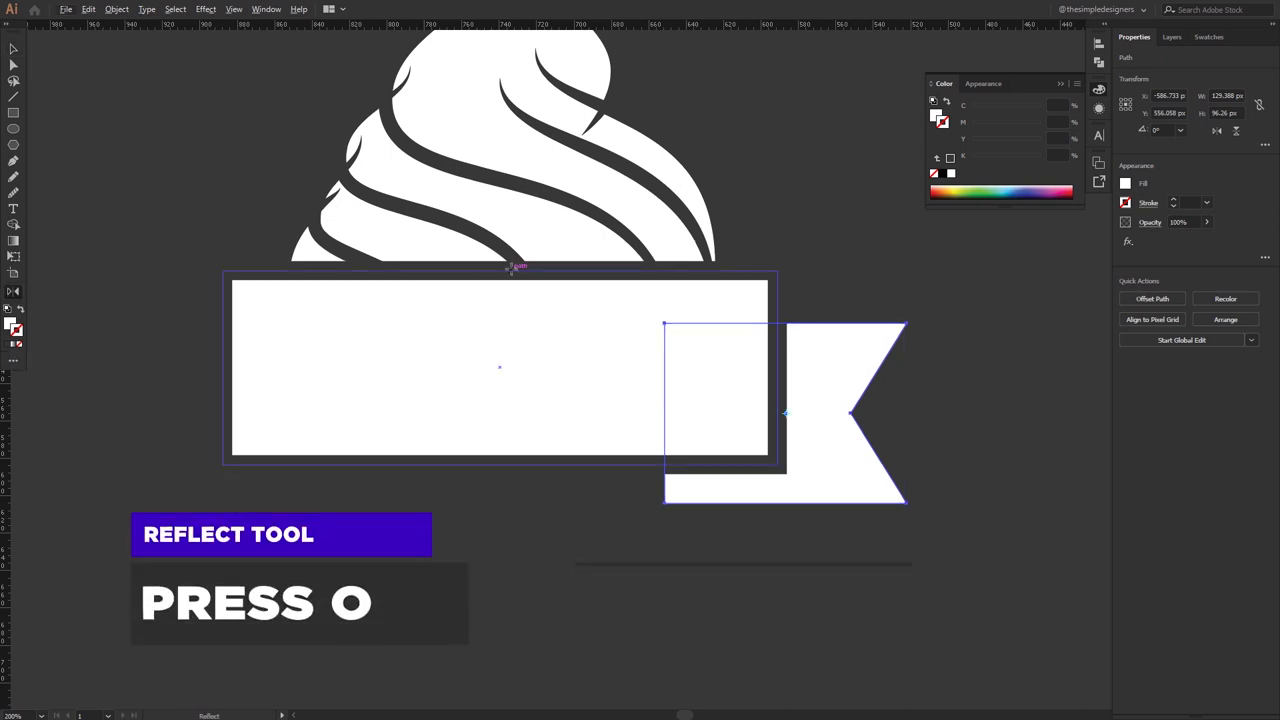
{"action": "left_click", "coordinate": [500, 366], "text": "alt"}
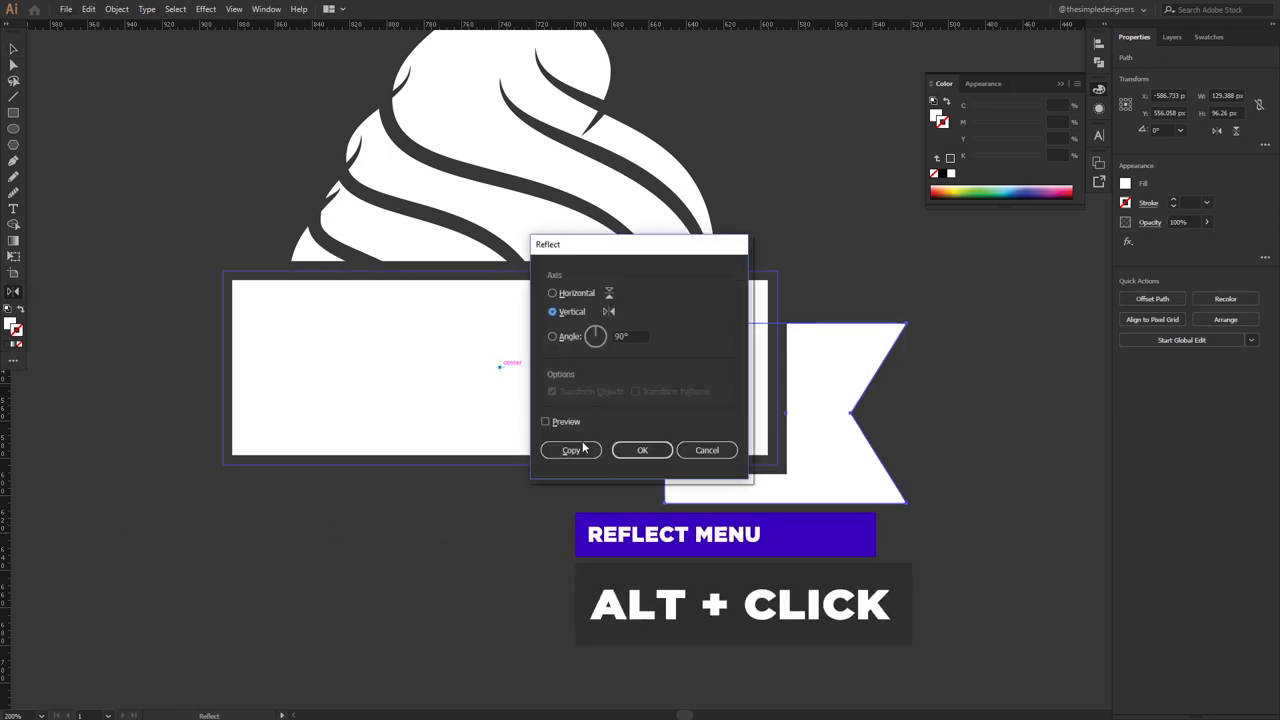
{"action": "left_click", "coordinate": [576, 447]}
{"action": "key", "text": "v"}
{"action": "left_click", "coordinate": [570, 478]}
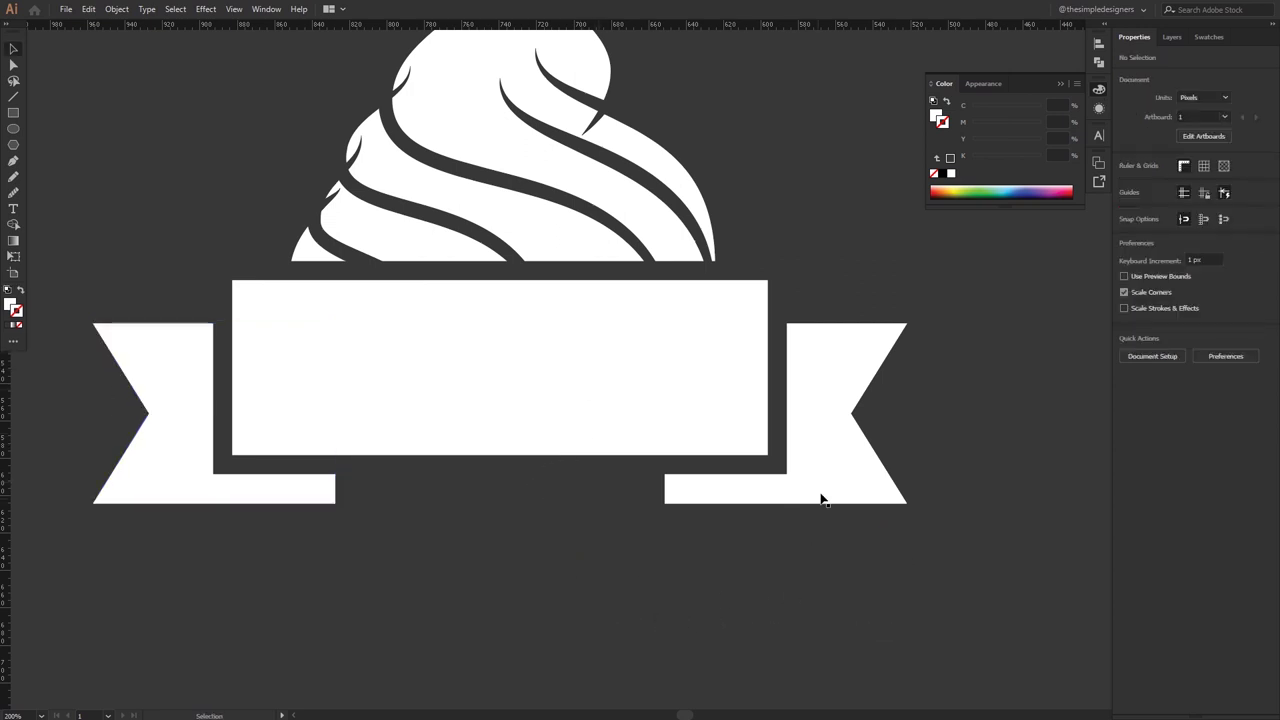
Step: Select both ribbon ends and the central rectangle and expand them
{"action": "left_click", "coordinate": [818, 505]}
{"action": "left_click", "coordinate": [269, 434], "text": "shift"}
{"action": "left_click", "coordinate": [218, 445], "text": "shift"}
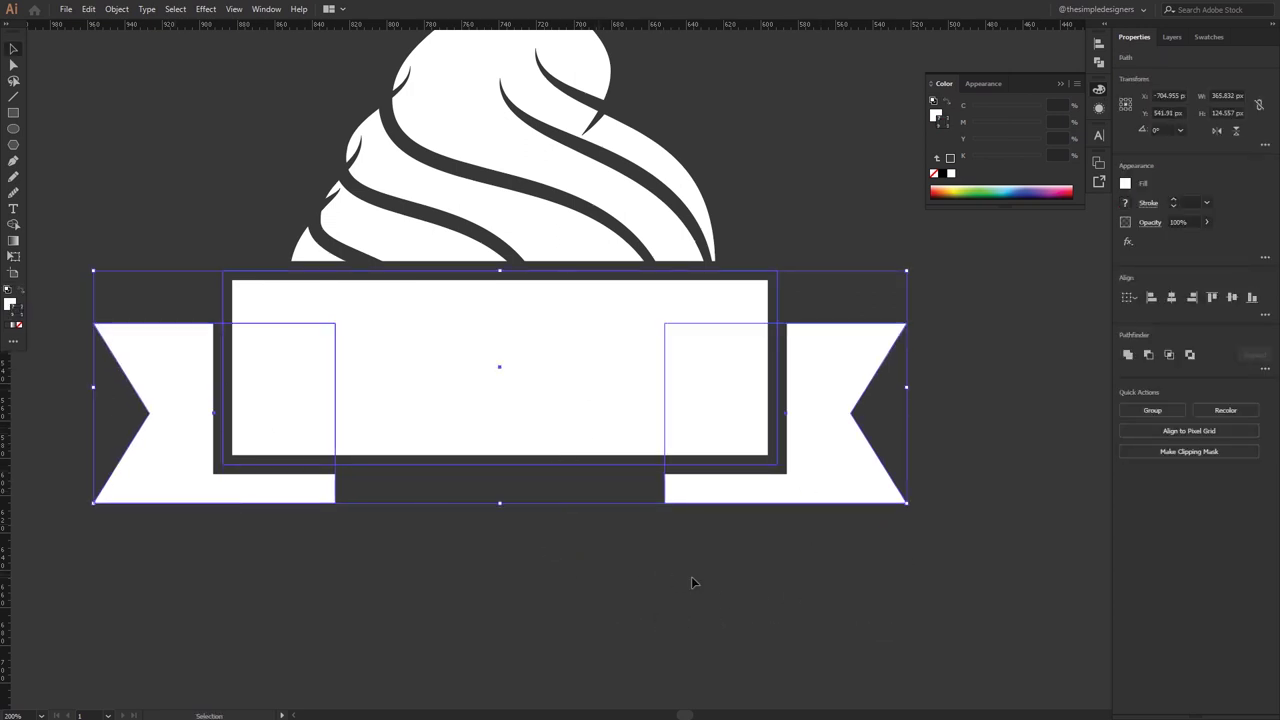
{"action": "left_click", "coordinate": [117, 9]}
{"action": "left_click", "coordinate": [177, 151]}
{"action": "left_click", "coordinate": [603, 438]}
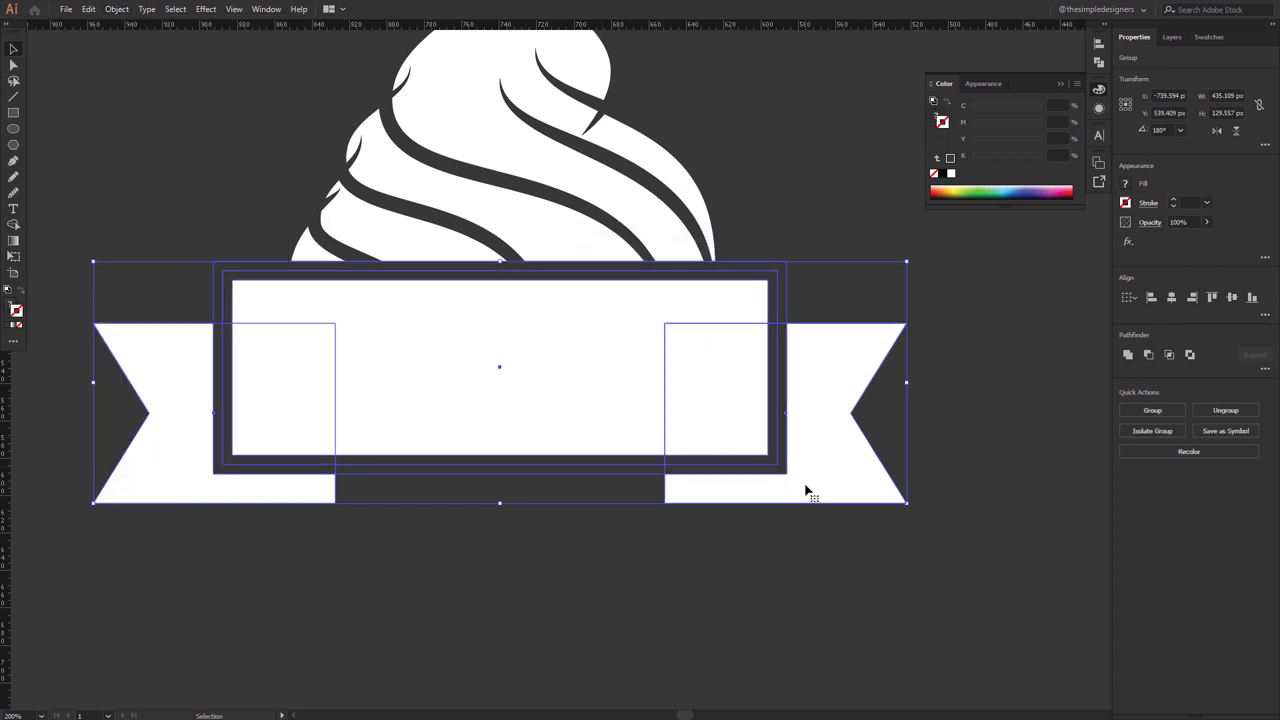
Step: Merge the dark fold pieces behind the rectangle into one shape with Shape Builder
{"action": "key", "text": "shift+m"}
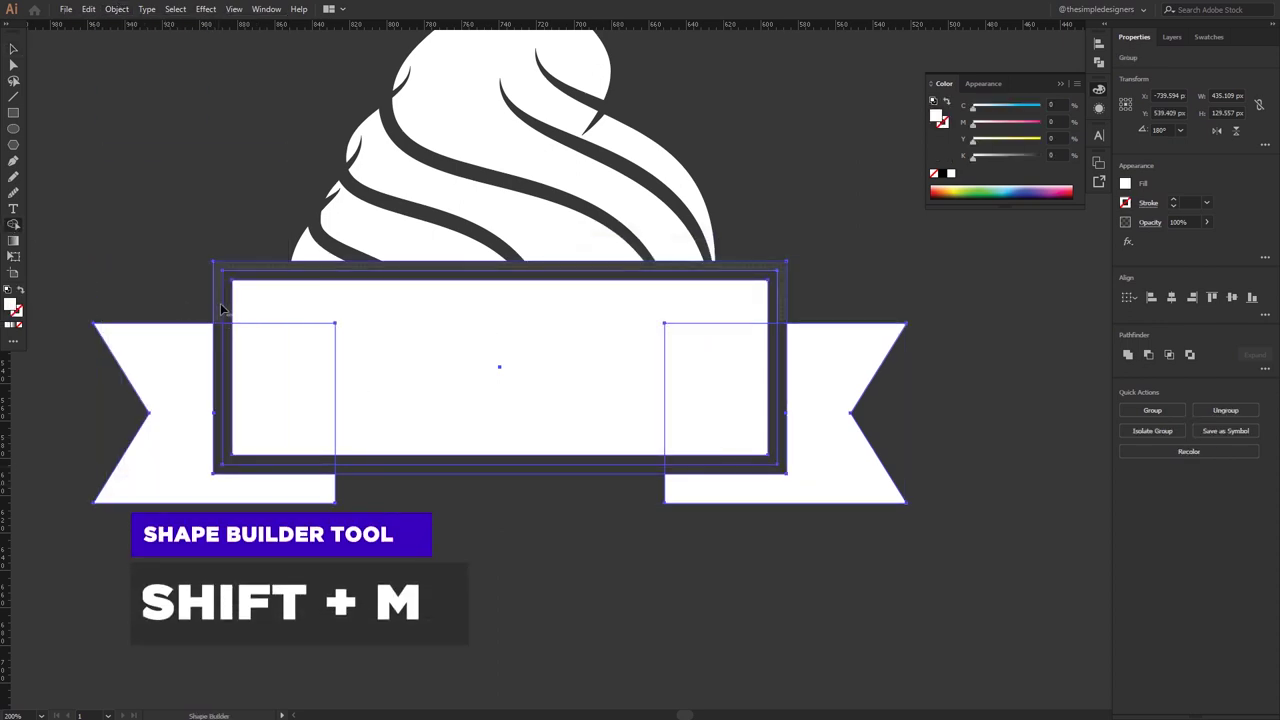
{"action": "left_click_drag", "start_coordinate": [226, 342], "coordinate": [695, 470]}
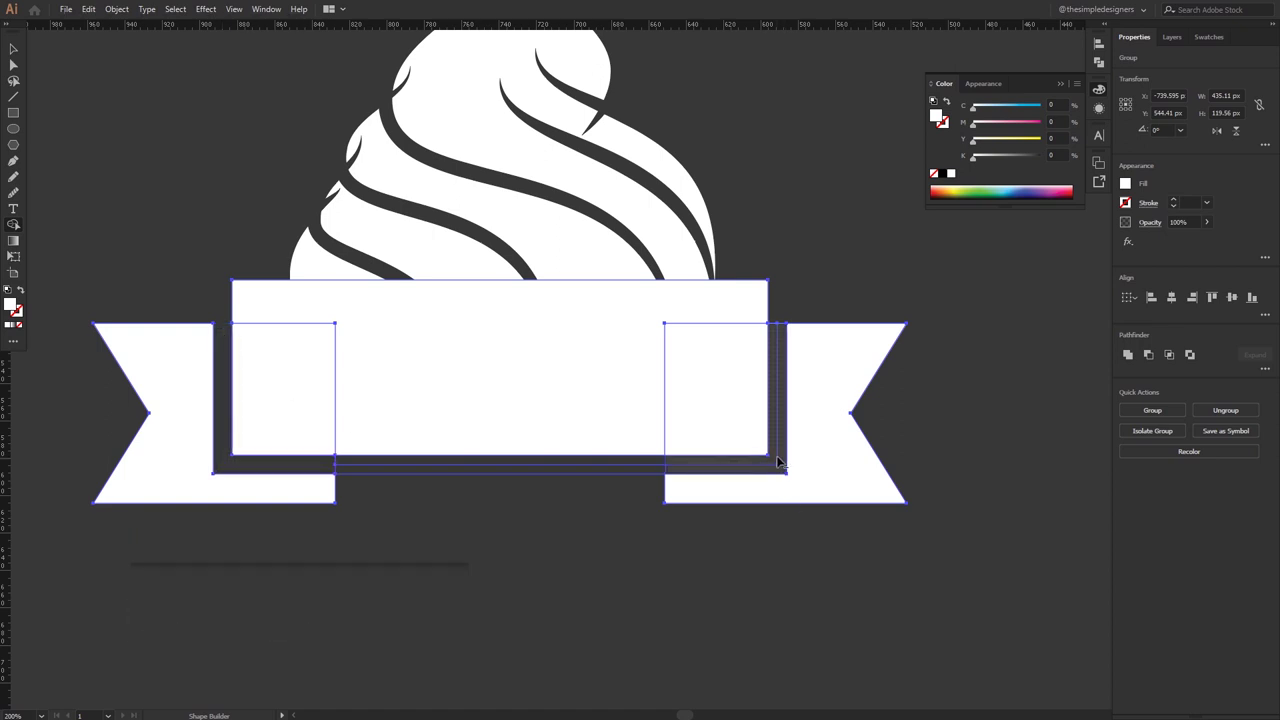
{"action": "key", "text": "v"}
{"action": "left_click", "coordinate": [568, 467]}
Step: Group both flags and the central rectangle into one banner
{"action": "left_click", "coordinate": [175, 446], "text": "shift"}
{"action": "right_click", "coordinate": [368, 395]}
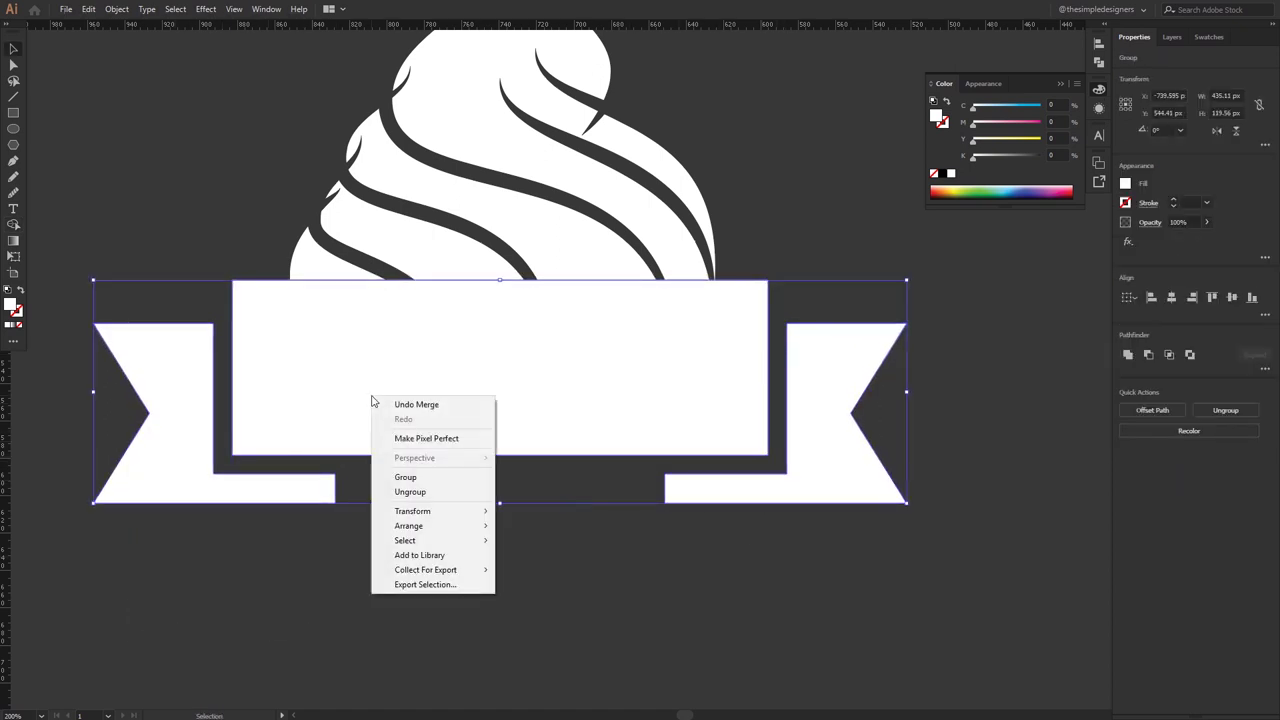
{"action": "left_click", "coordinate": [395, 474]}
Step: Apply an Arc warp with 20% bend to the banner and nudge it up slightly
{"action": "left_click", "coordinate": [206, 9]}
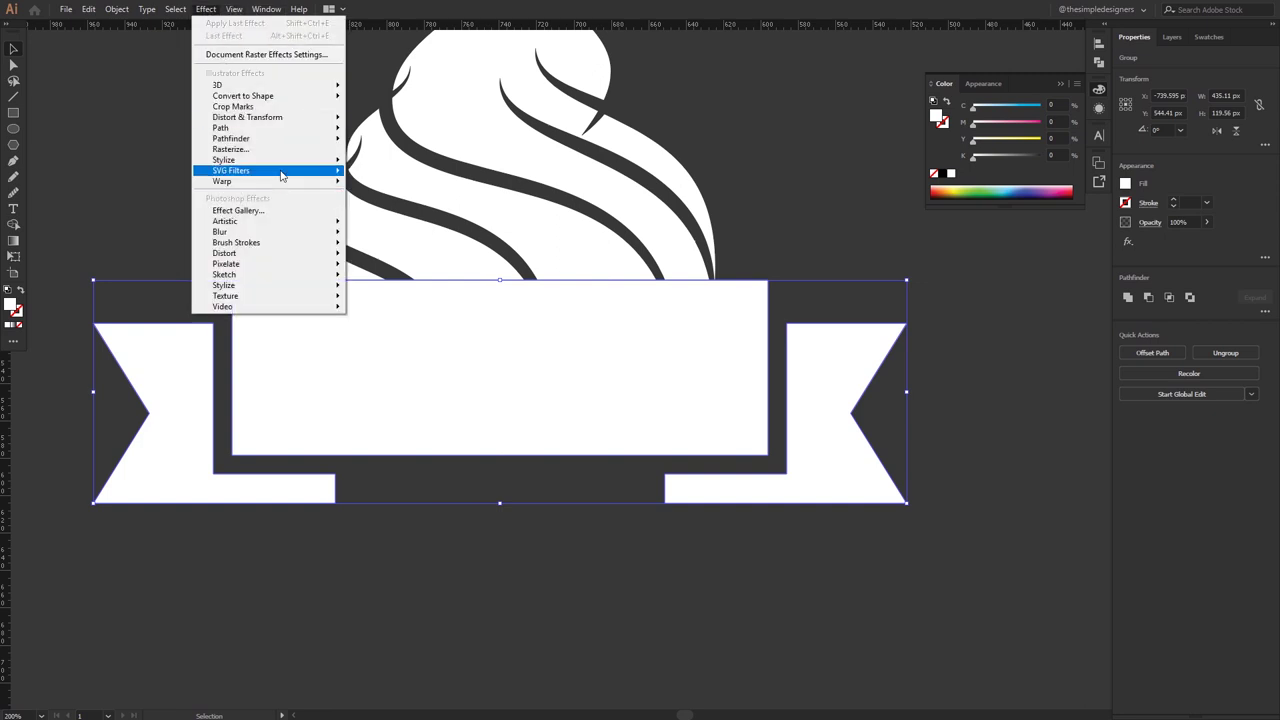
{"action": "mouse_move", "coordinate": [222, 181]}
{"action": "left_click", "coordinate": [395, 181]}
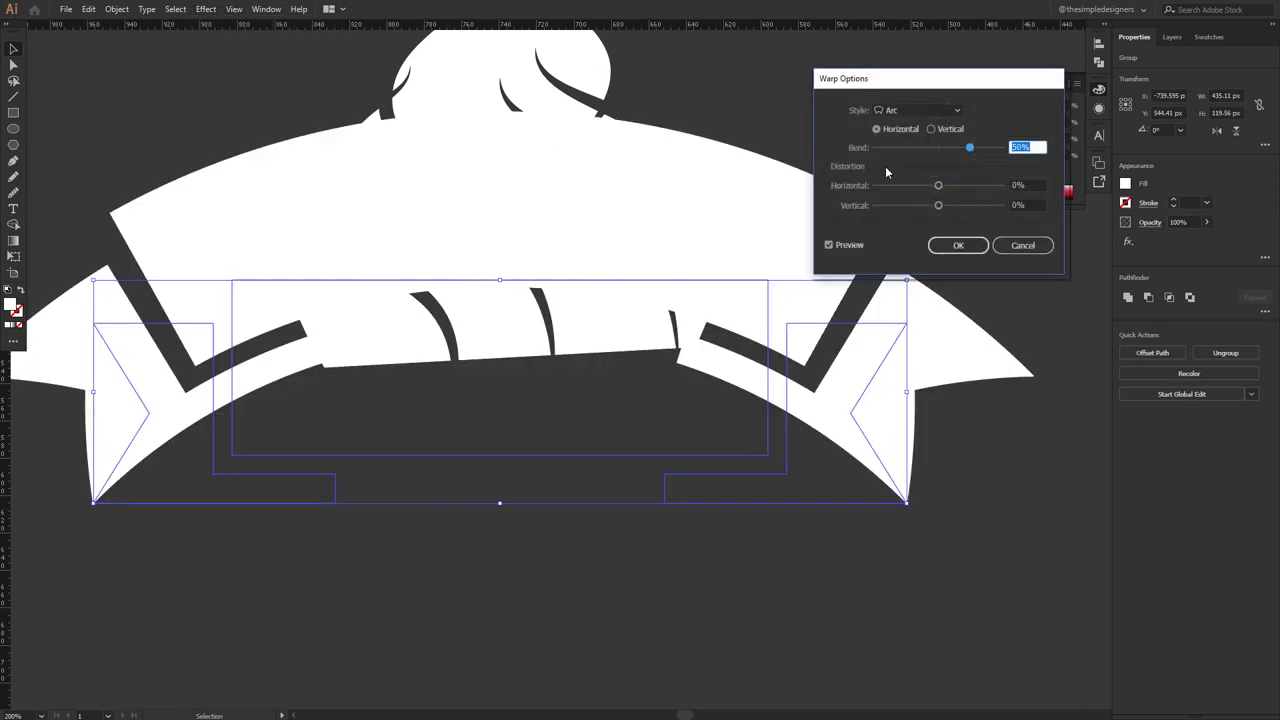
{"action": "left_click_drag", "start_coordinate": [971, 151], "coordinate": [951, 151]}
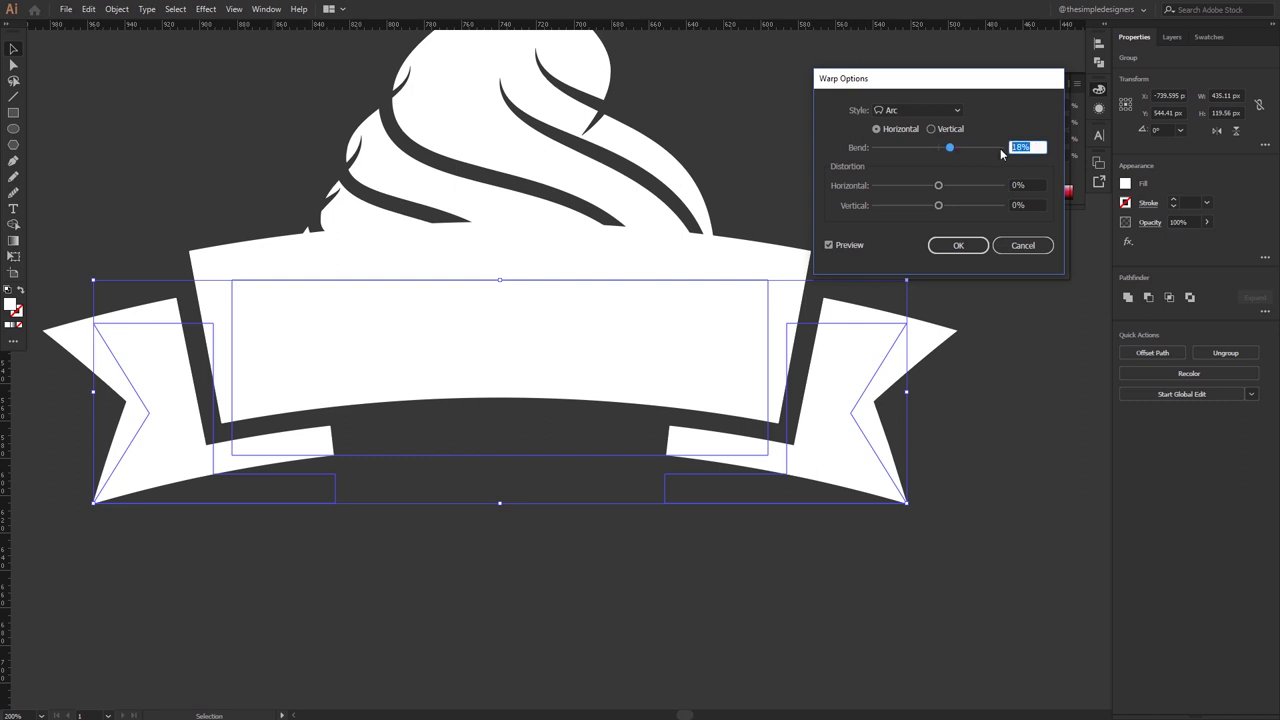
{"action": "type", "text": "20"}
{"action": "left_click", "coordinate": [1037, 184]}
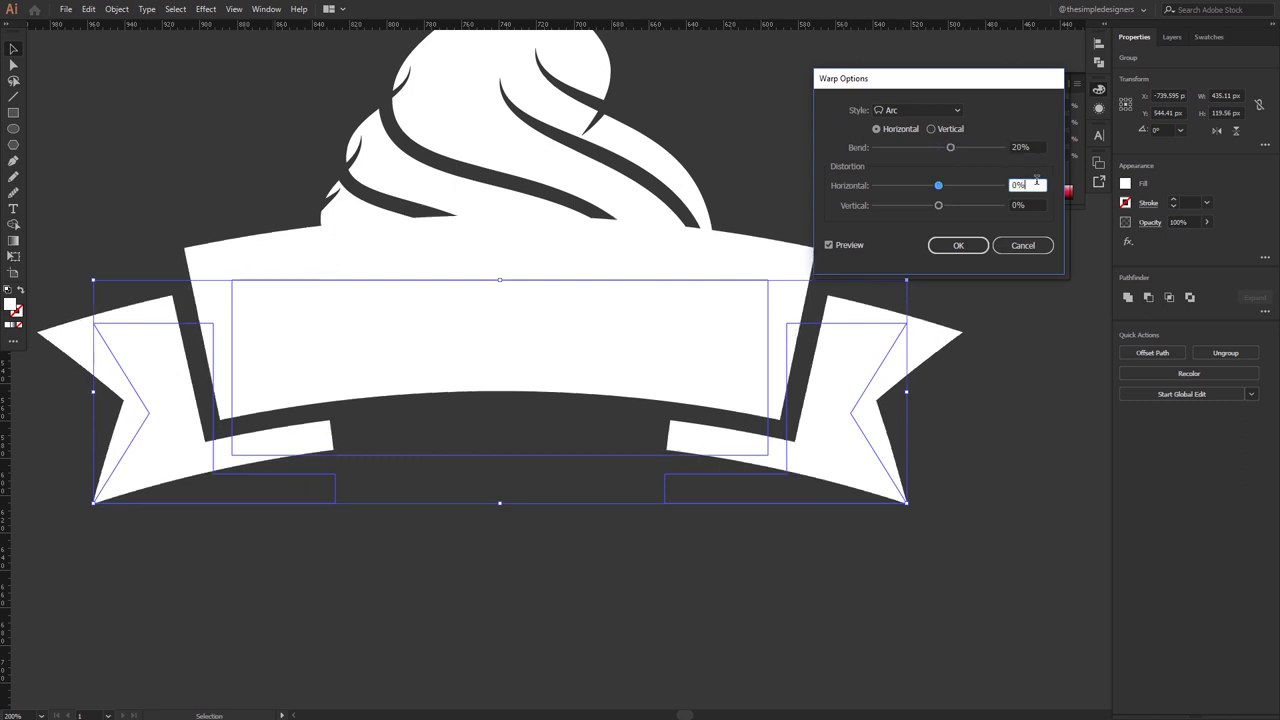
{"action": "left_click", "coordinate": [958, 245]}
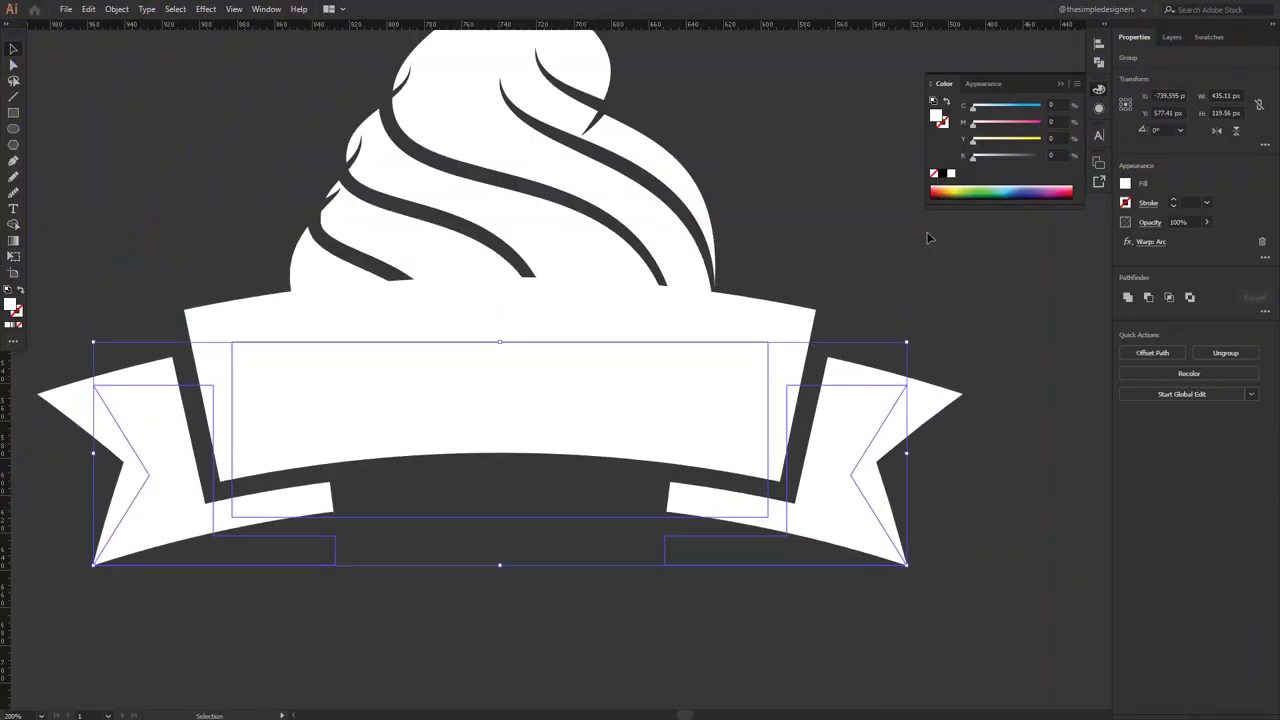
{"action": "key", "text": "Up"}
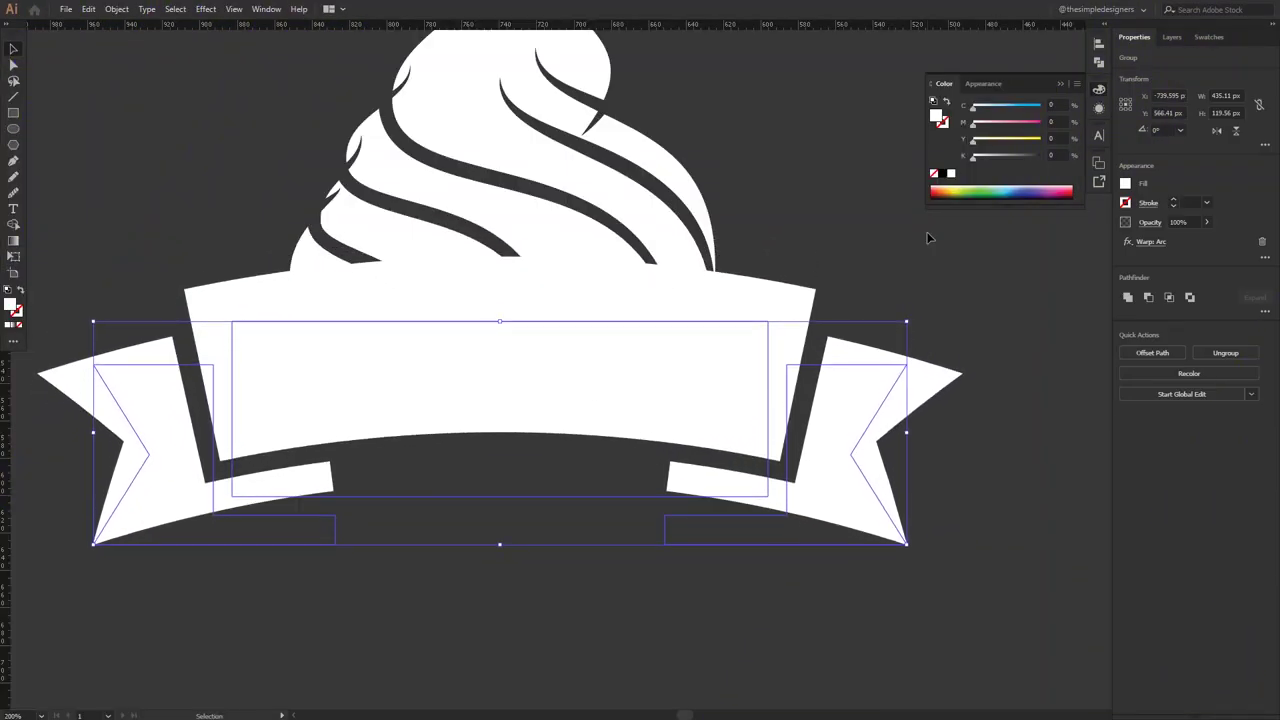
{"action": "left_click", "coordinate": [1060, 85]}
{"action": "left_click", "coordinate": [772, 201]}
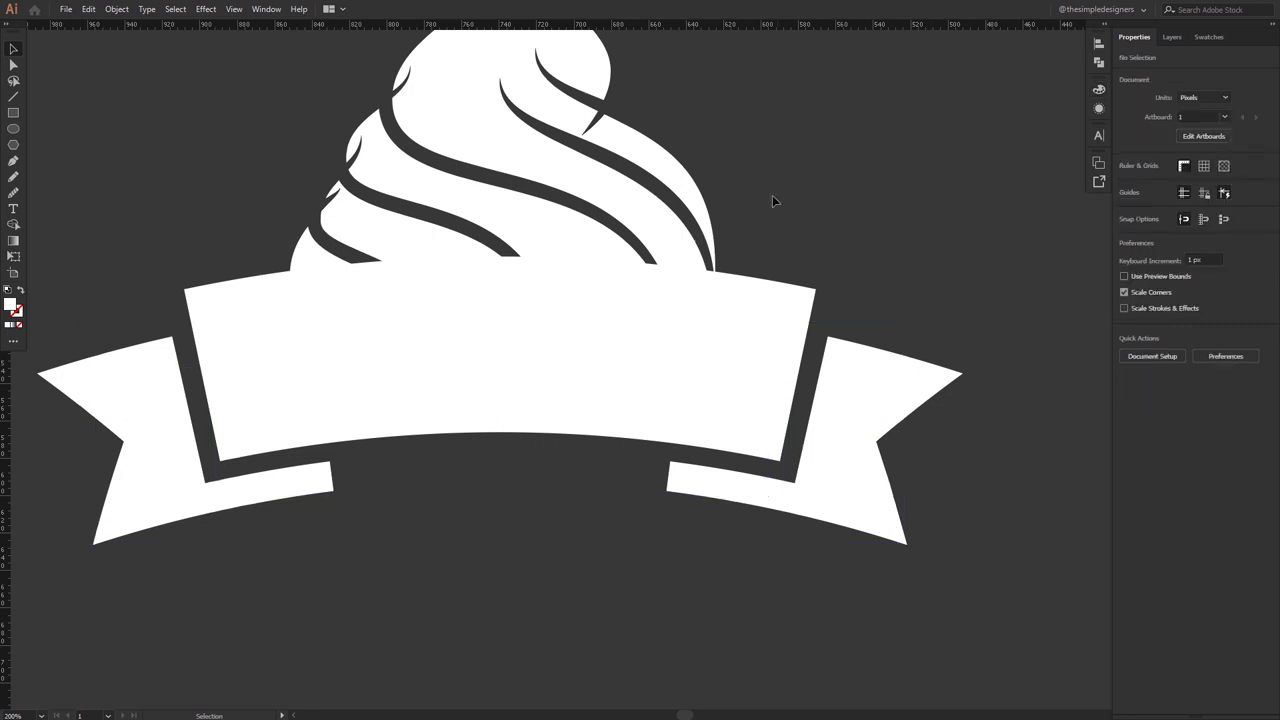
{"action": "key", "text": "ctrl+minus"}
Step: Shrink the banner group evenly to about 363 px wide
{"action": "left_click_drag", "start_coordinate": [697, 178], "coordinate": [697, 235]}
{"action": "left_click", "coordinate": [654, 334]}
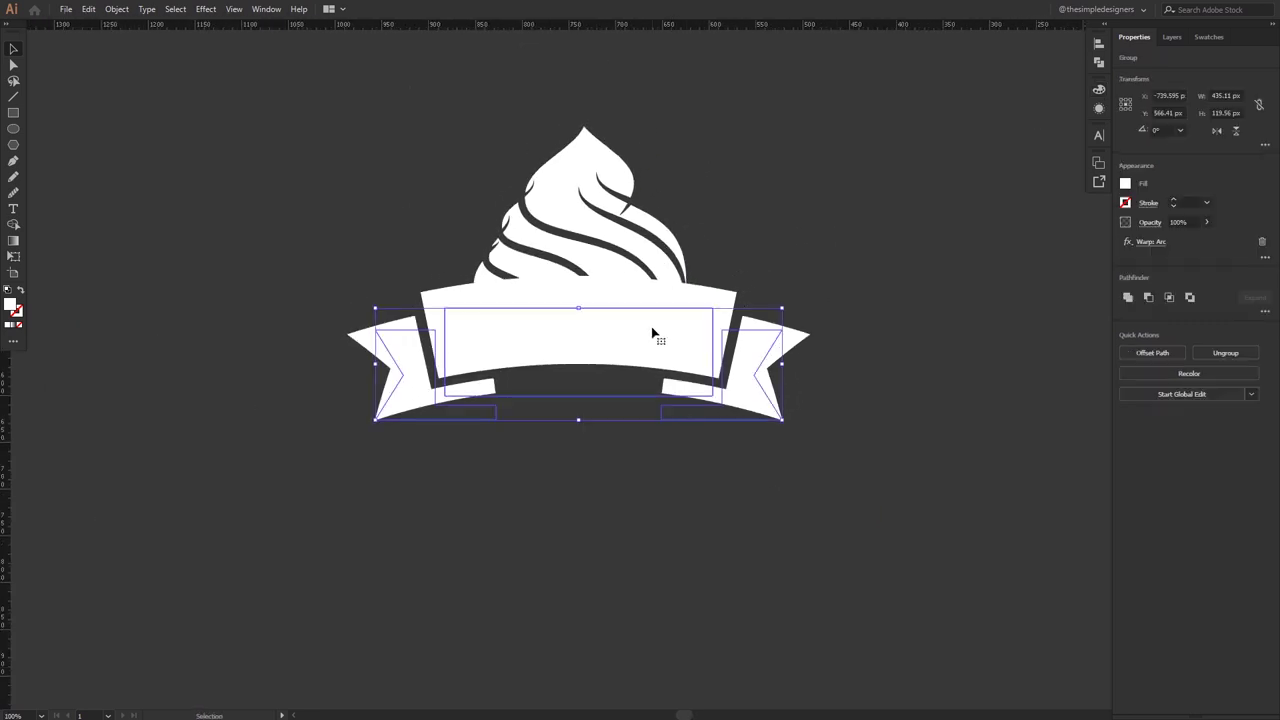
{"action": "left_click_drag", "start_coordinate": [777, 316], "coordinate": [750, 322]}
{"action": "left_click", "coordinate": [762, 313]}
Step: Round the central panel's corners to about 7.64 px and show the Layers list
{"action": "key", "text": "a"}
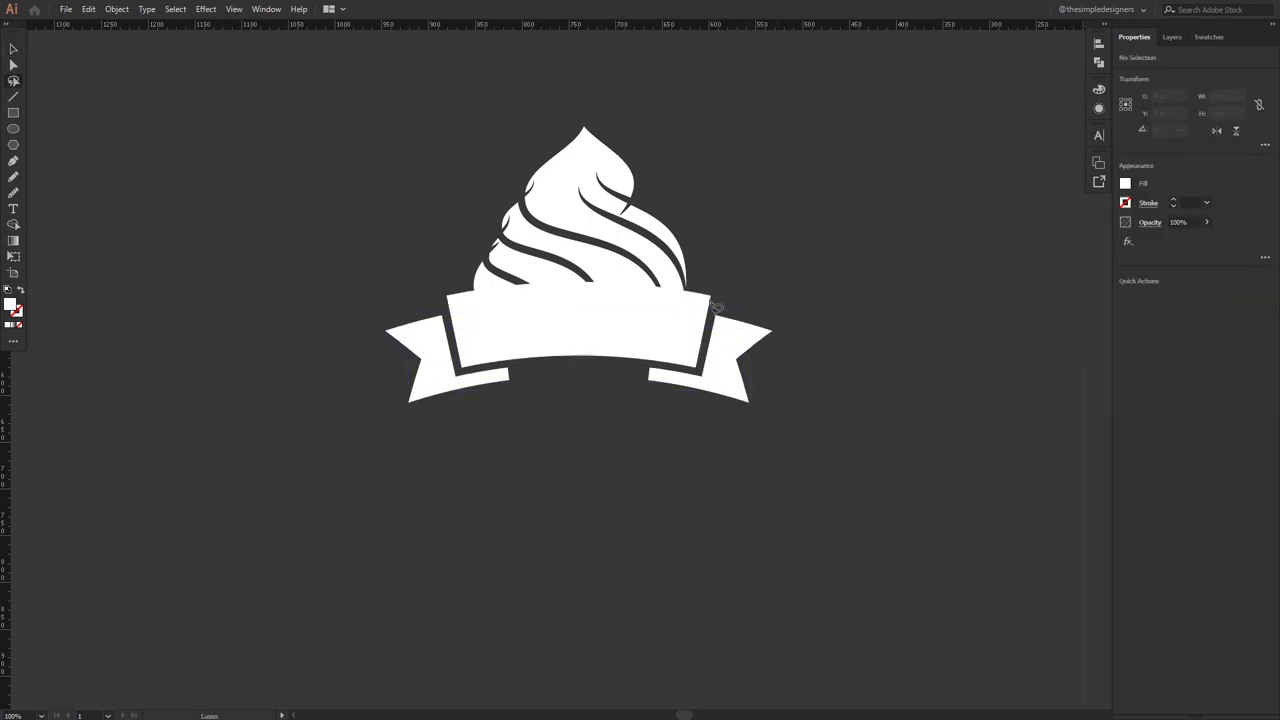
{"action": "left_click", "coordinate": [692, 311]}
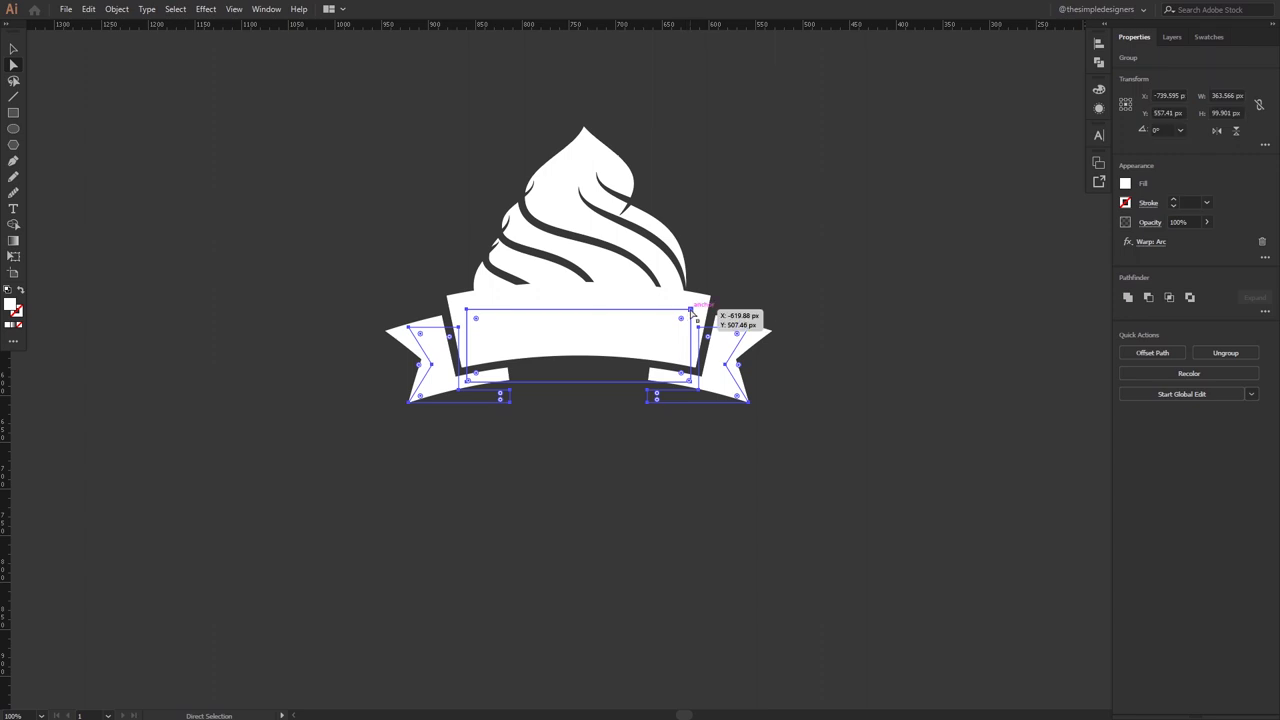
{"action": "left_click", "coordinate": [467, 311]}
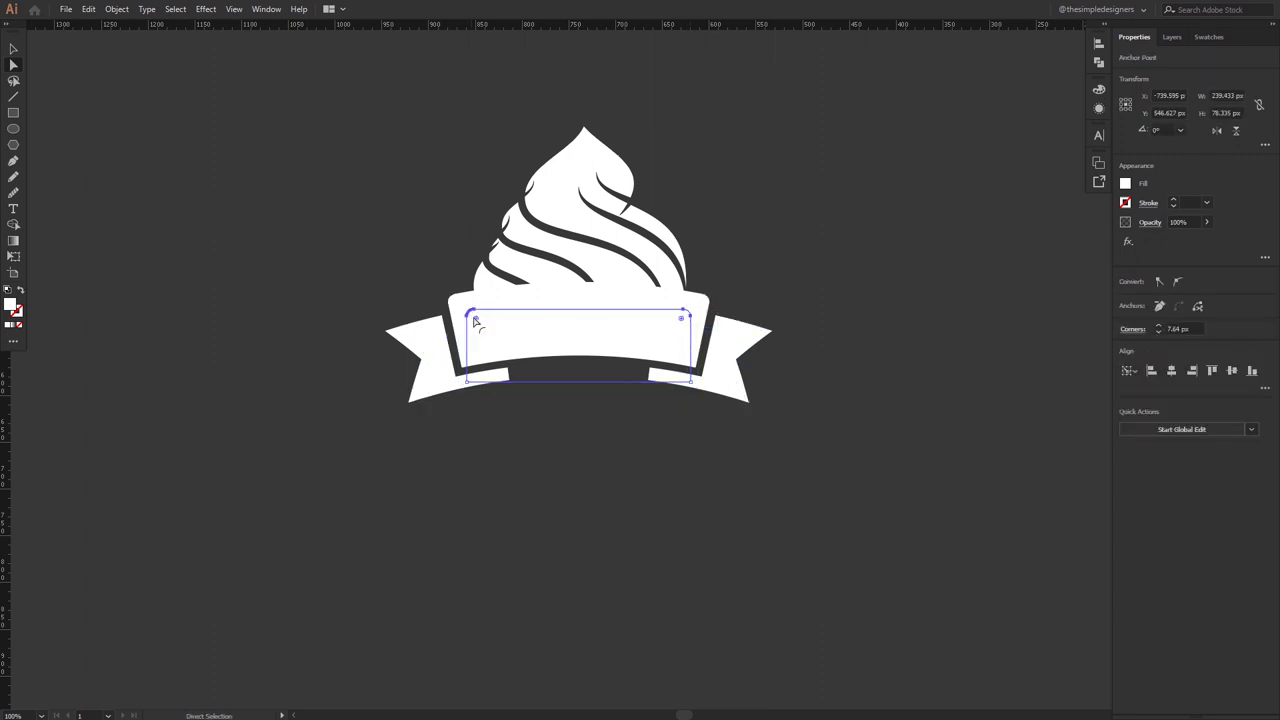
{"action": "left_click", "coordinate": [831, 191]}
{"action": "key", "text": "v"}
{"action": "left_click", "coordinate": [594, 320]}
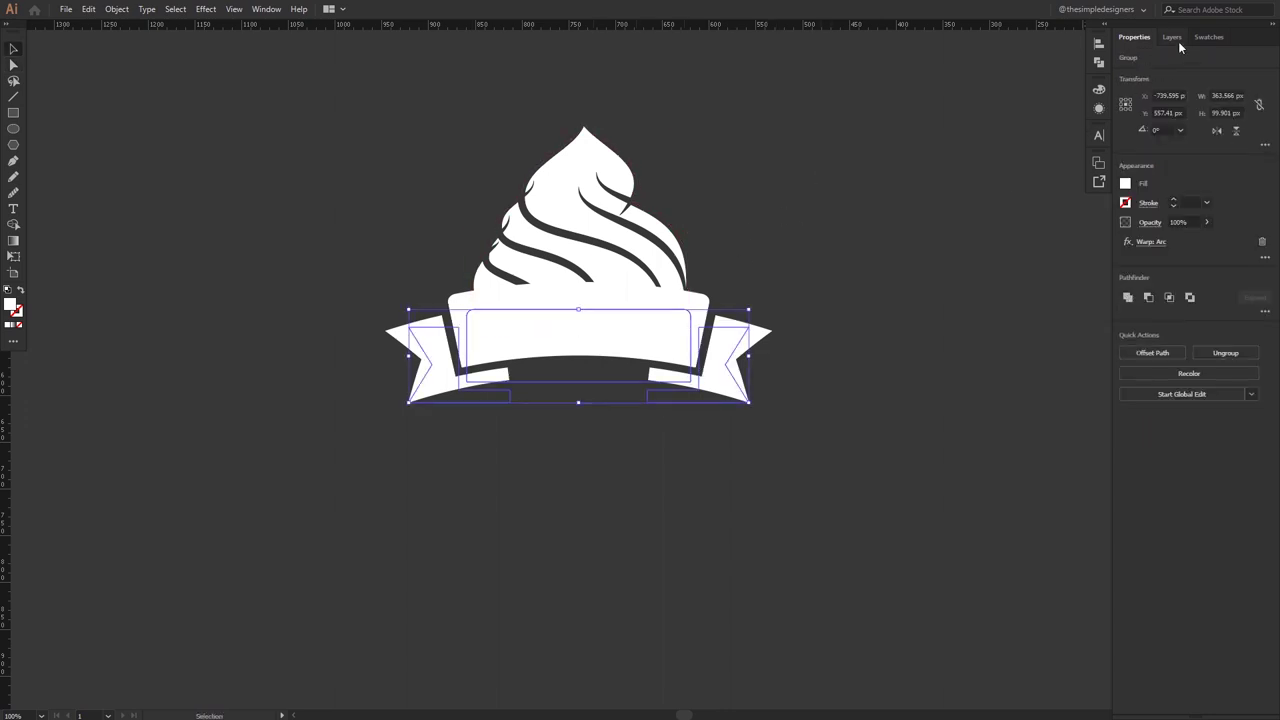
{"action": "left_click", "coordinate": [1174, 39]}
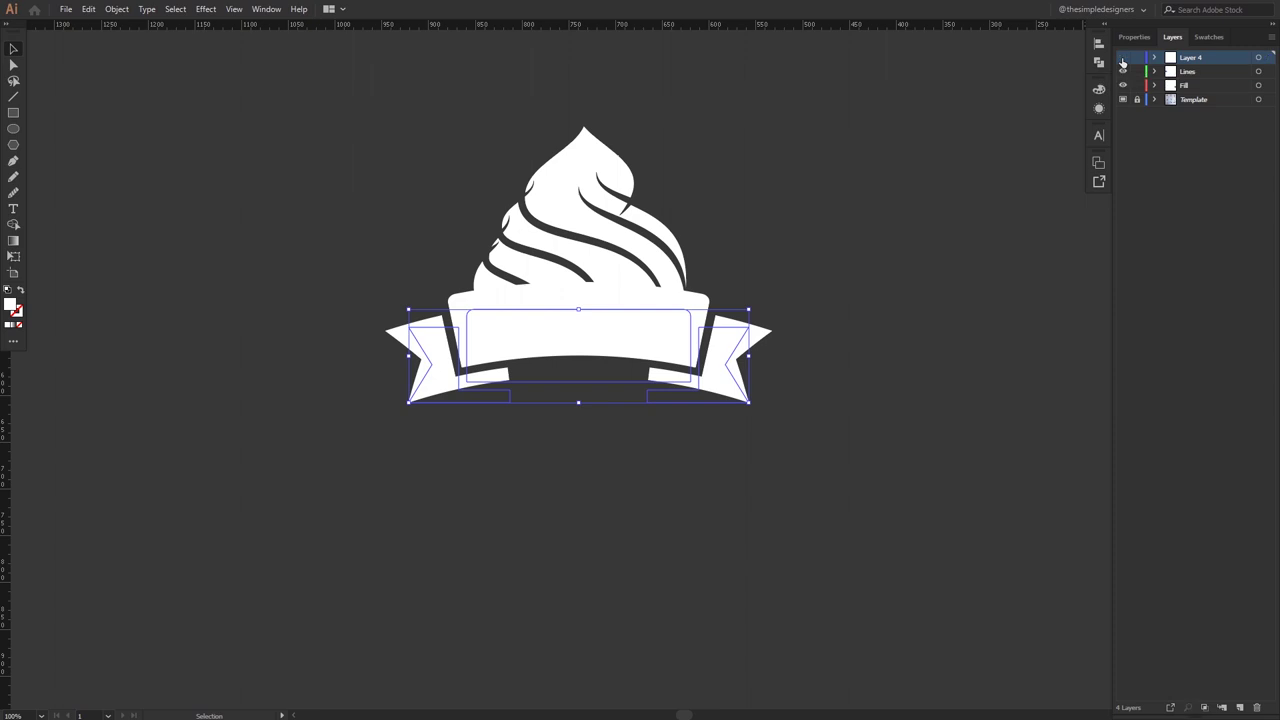
Step: Hide Layer 4, make Lines active, and expand the frosting artwork into plain paths
{"action": "left_click", "coordinate": [1122, 57]}
{"action": "left_click", "coordinate": [1194, 74]}
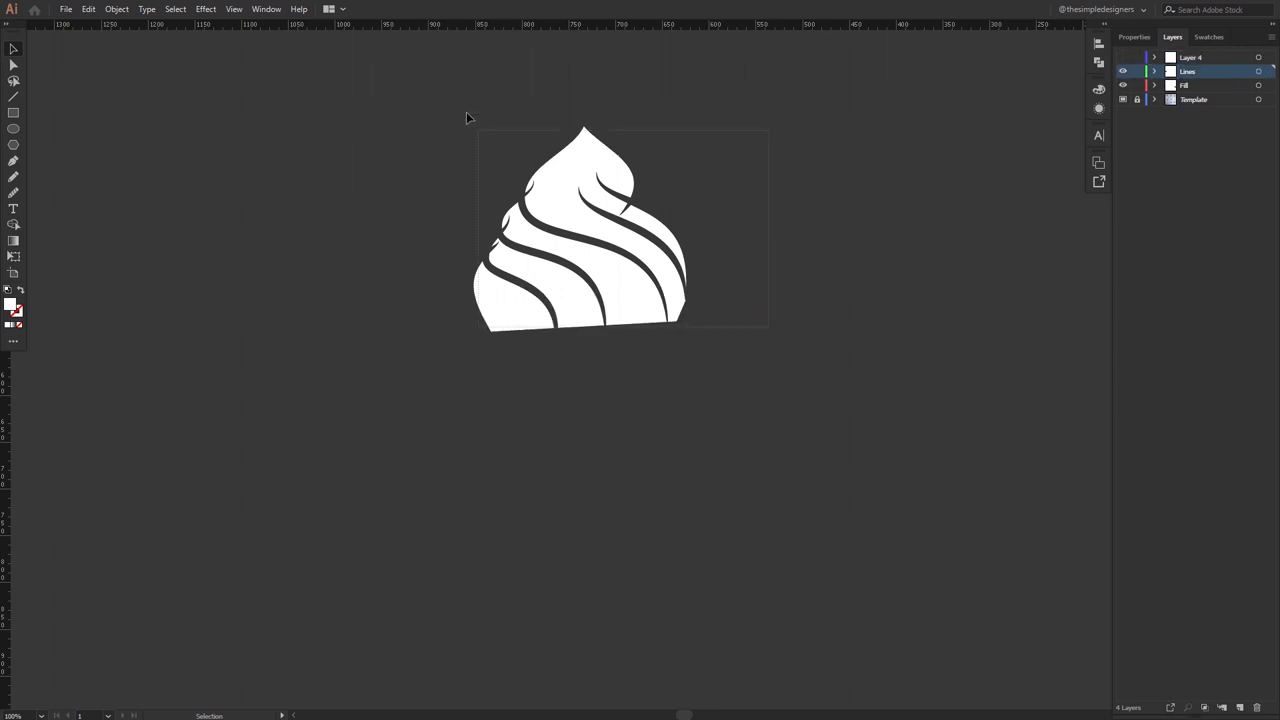
{"action": "left_click_drag", "start_coordinate": [466, 117], "coordinate": [622, 156]}
{"action": "left_click", "coordinate": [117, 9]}
{"action": "left_click", "coordinate": [180, 163]}
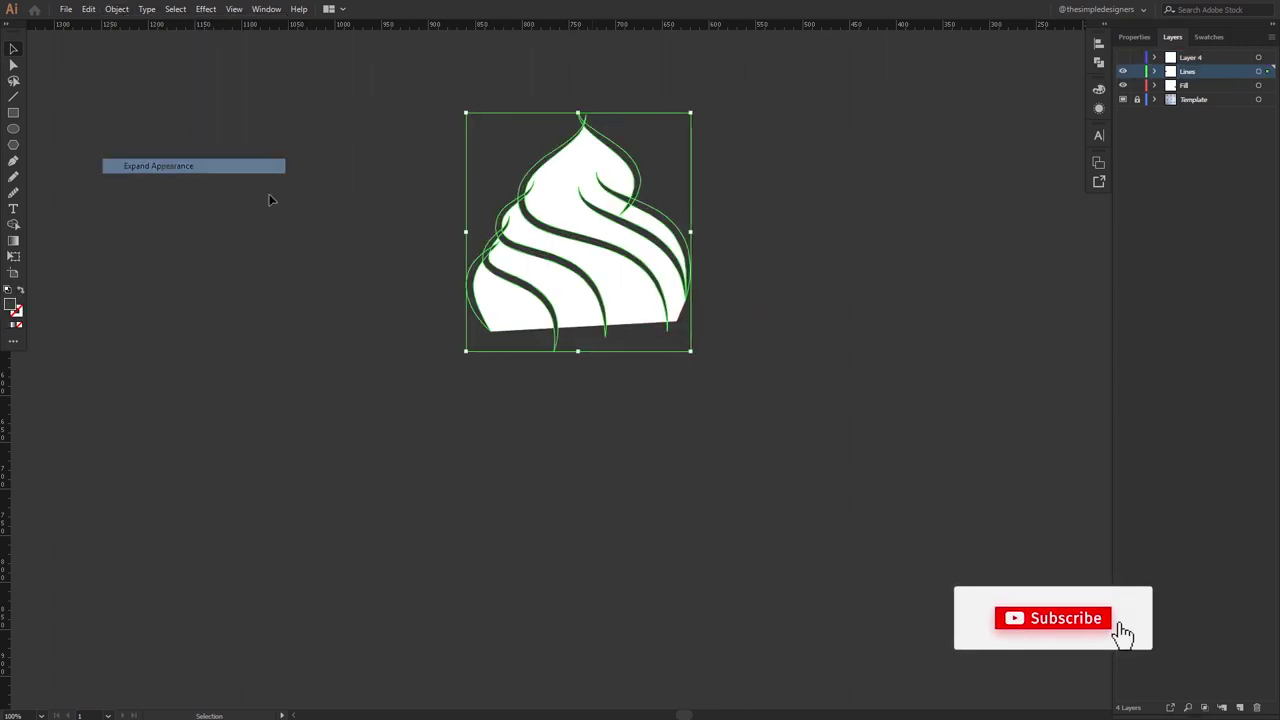
Step: Merge the top and lower-left frosting regions into shapes with Shape Builder
{"action": "scroll", "coordinate": [700, 282], "scroll_direction": "up", "scroll_amount": 1}
{"action": "scroll", "coordinate": [652, 298], "scroll_direction": "up", "scroll_amount": 1}
{"action": "left_click_drag", "start_coordinate": [810, 462], "coordinate": [259, 109]}
{"action": "key", "text": "shift+m"}
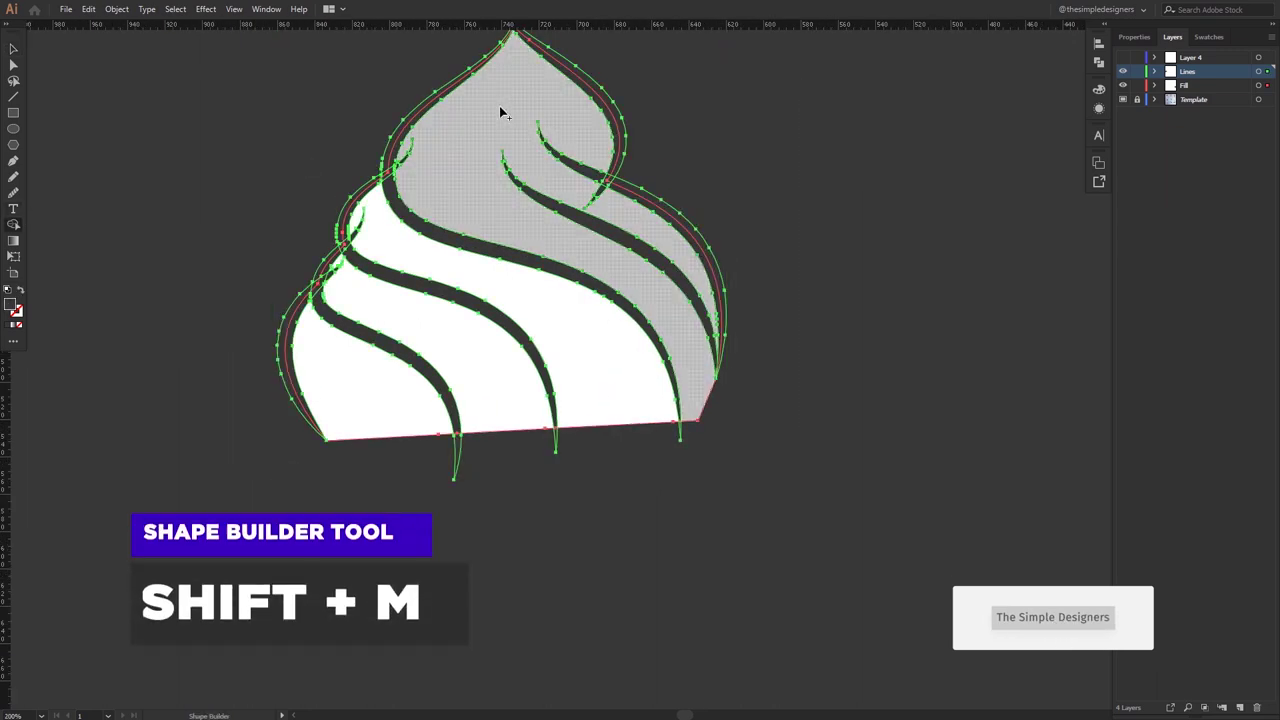
{"action": "left_click_drag", "start_coordinate": [498, 102], "coordinate": [603, 204]}
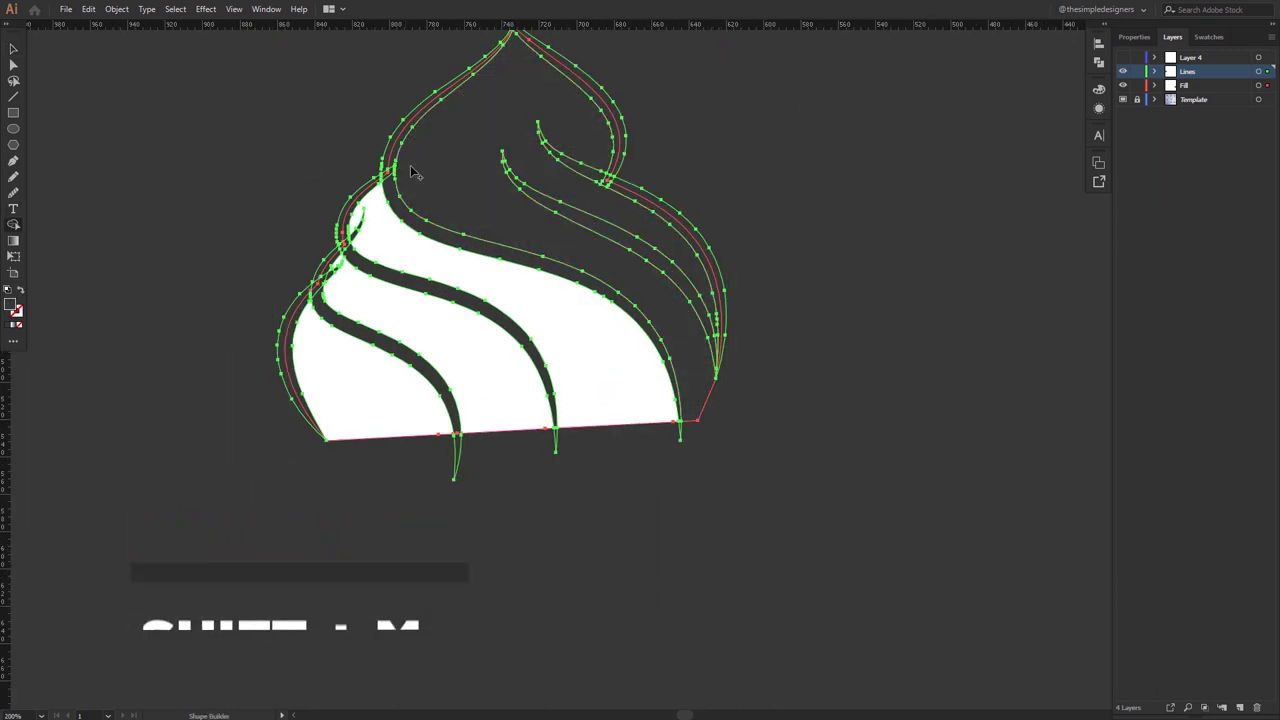
{"action": "left_click", "coordinate": [506, 297]}
{"action": "left_click_drag", "start_coordinate": [380, 390], "coordinate": [452, 420]}
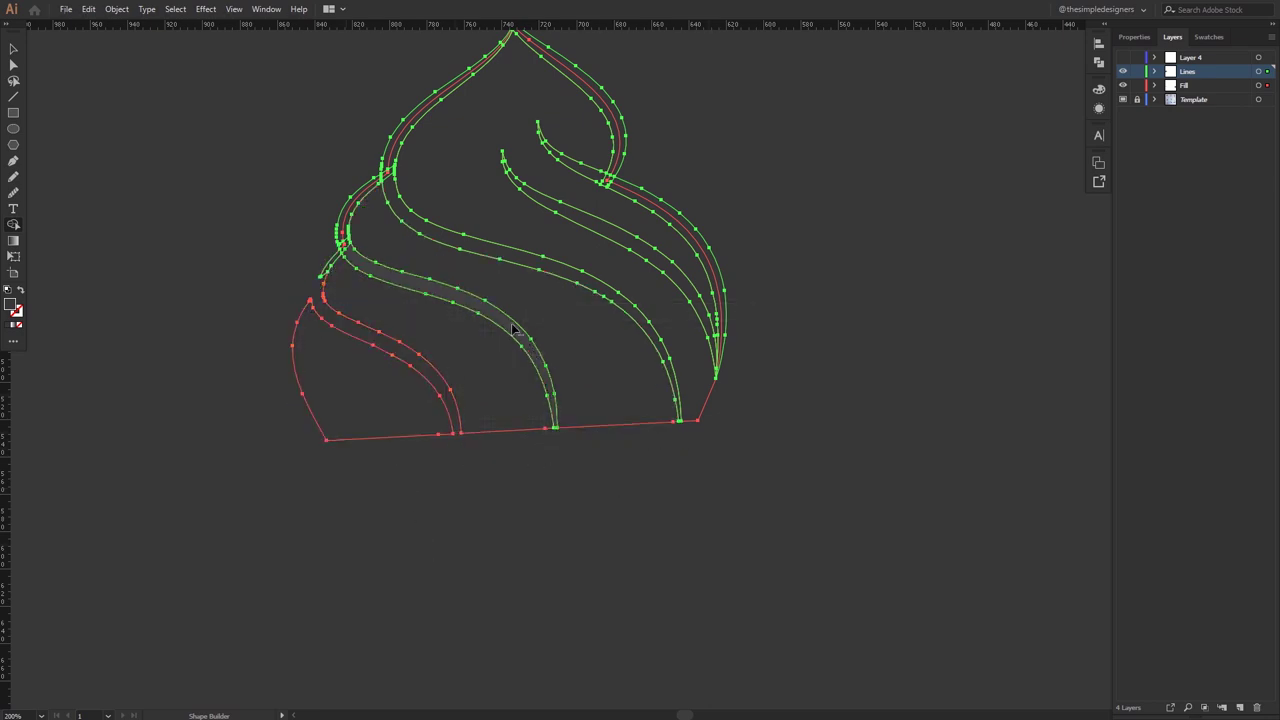
{"action": "left_click_drag", "start_coordinate": [380, 300], "coordinate": [530, 390]}
Step: Merge the remaining frosting bands and the top tip into the swirl
{"action": "scroll", "coordinate": [338, 261], "scroll_direction": "up", "scroll_amount": 2}
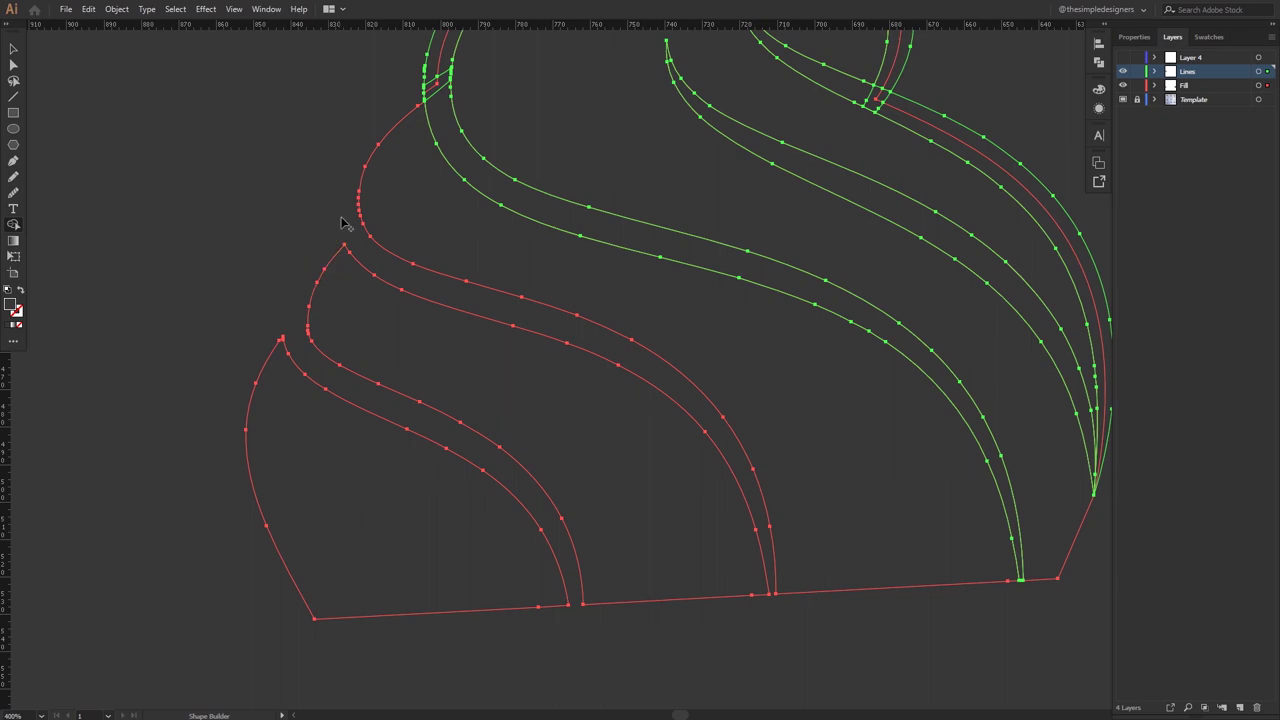
{"action": "scroll", "coordinate": [316, 236], "scroll_direction": "up", "scroll_amount": 3}
{"action": "left_click", "coordinate": [714, 390]}
{"action": "left_click", "coordinate": [751, 286]}
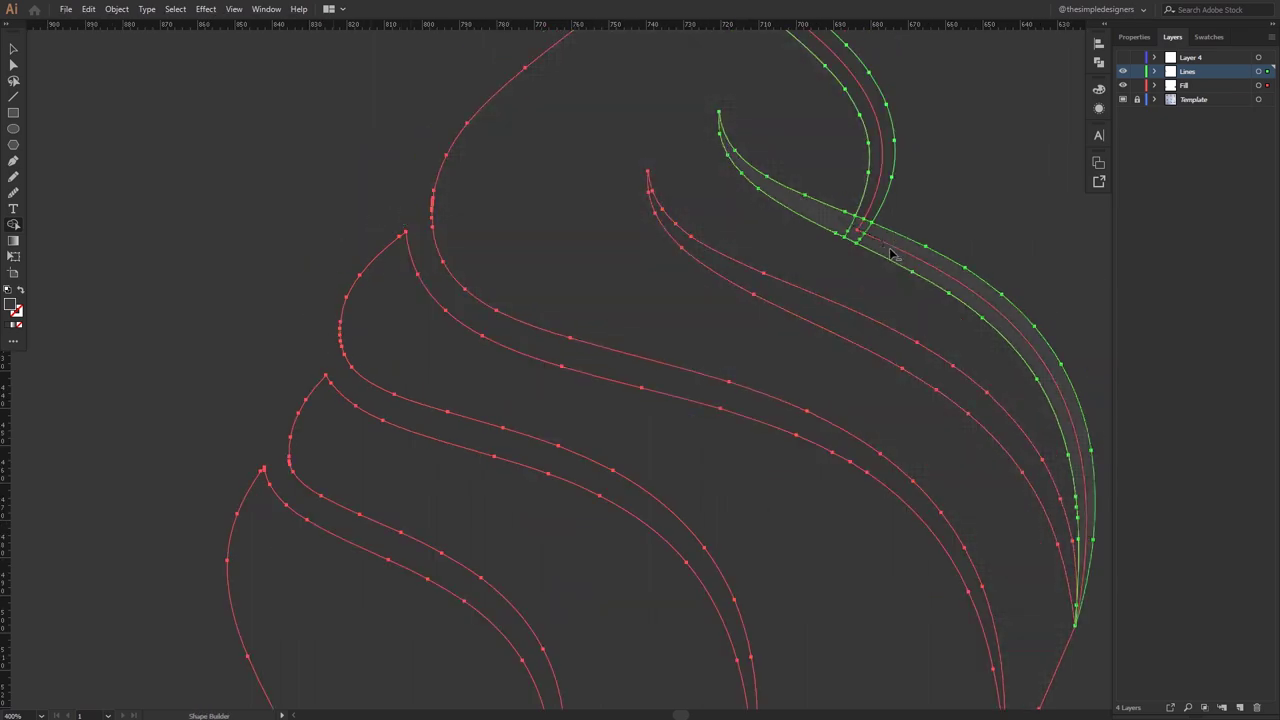
{"action": "left_click", "coordinate": [884, 254]}
{"action": "scroll", "coordinate": [906, 209], "scroll_direction": "down", "scroll_amount": 4}
{"action": "scroll", "coordinate": [760, 162], "scroll_direction": "up", "scroll_amount": 6}
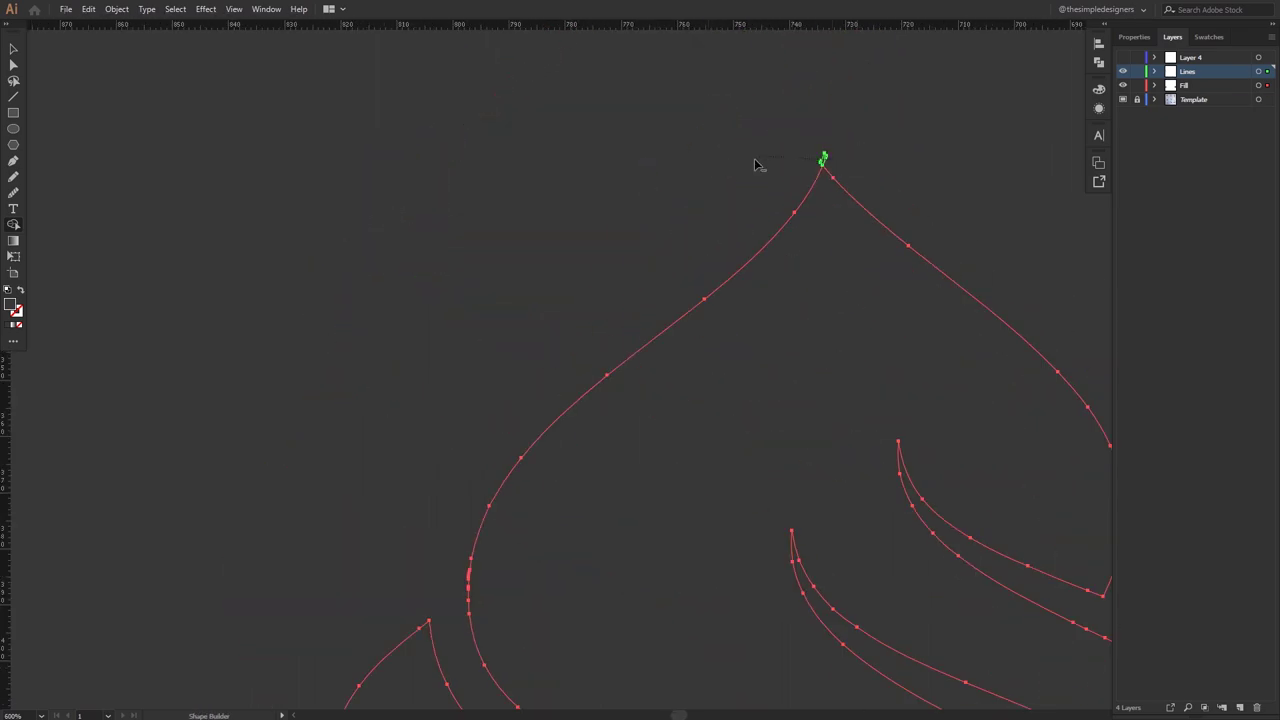
{"action": "left_click", "coordinate": [822, 160]}
{"action": "scroll", "coordinate": [714, 183], "scroll_direction": "down", "scroll_amount": 2}
Step: Fill the merged frosting white, show Layer 4 and Lines again, and select the banner's centre panel
{"action": "key", "text": "v"}
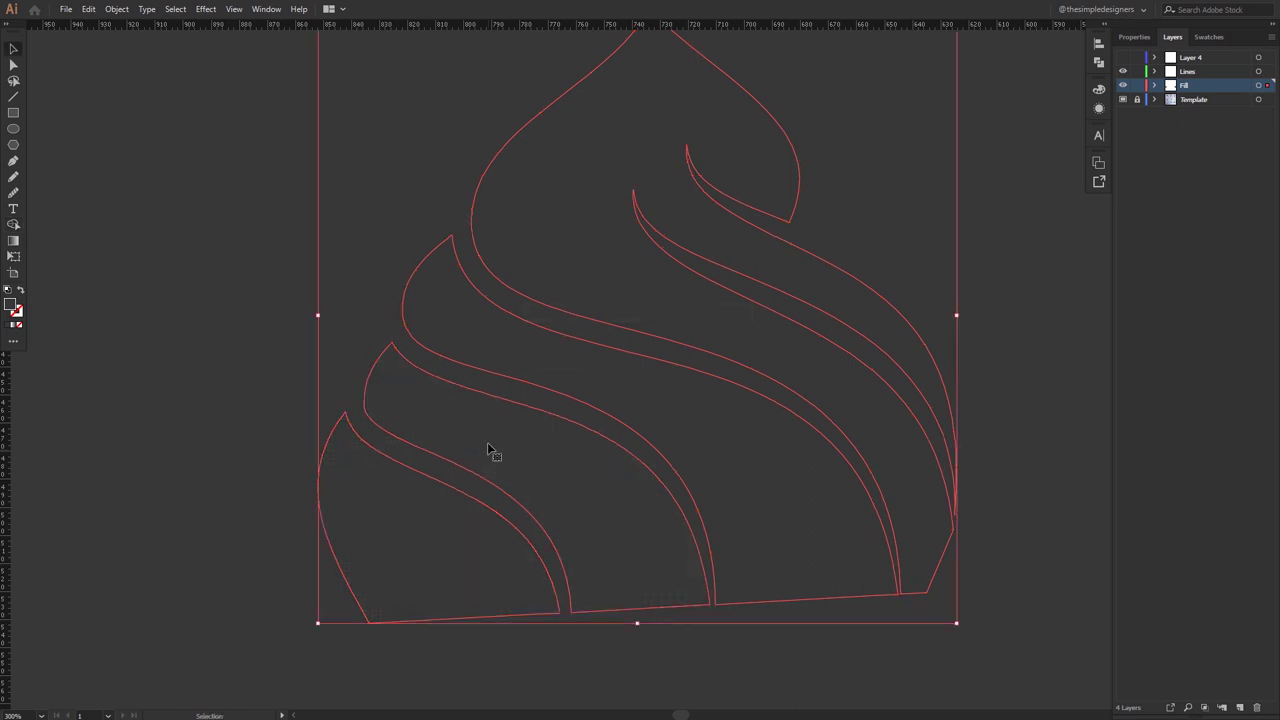
{"action": "left_click", "coordinate": [1022, 201]}
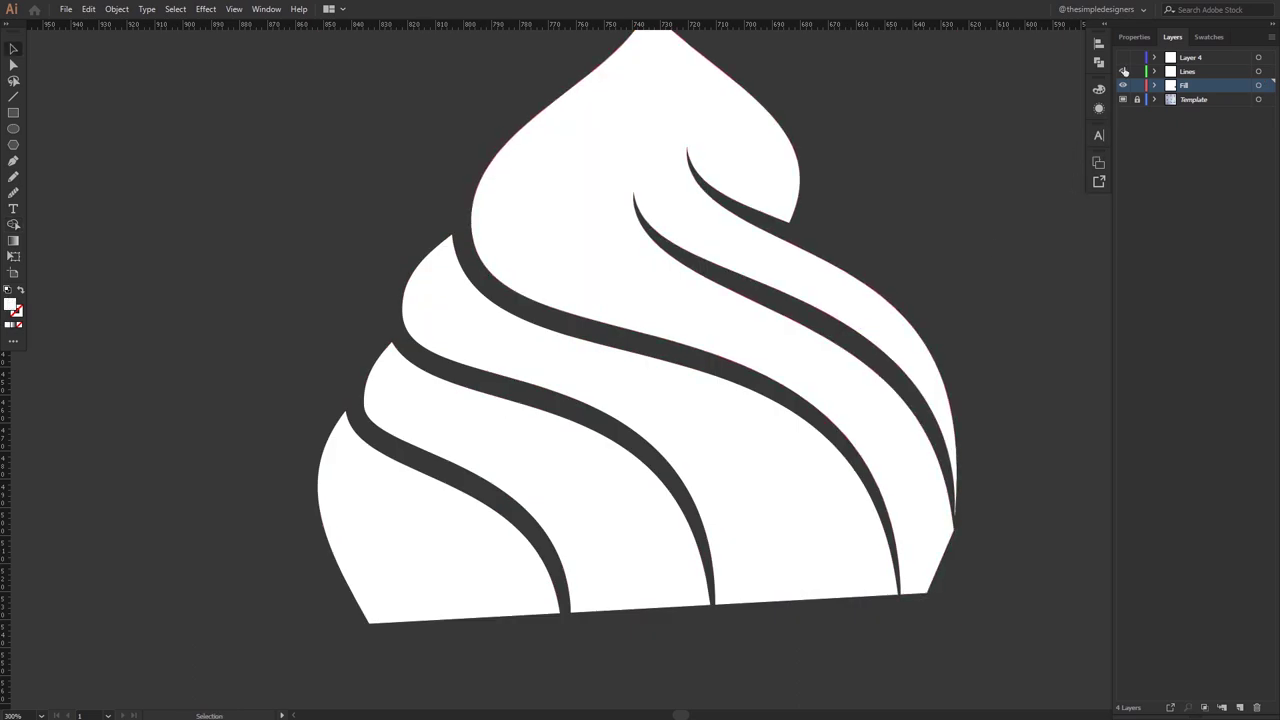
{"action": "left_click_drag", "start_coordinate": [1122, 57], "coordinate": [1122, 71]}
{"action": "scroll", "coordinate": [908, 280], "scroll_direction": "down", "scroll_amount": 3}
{"action": "scroll", "coordinate": [908, 290], "scroll_direction": "up", "scroll_amount": 2}
{"action": "left_click", "coordinate": [636, 440]}
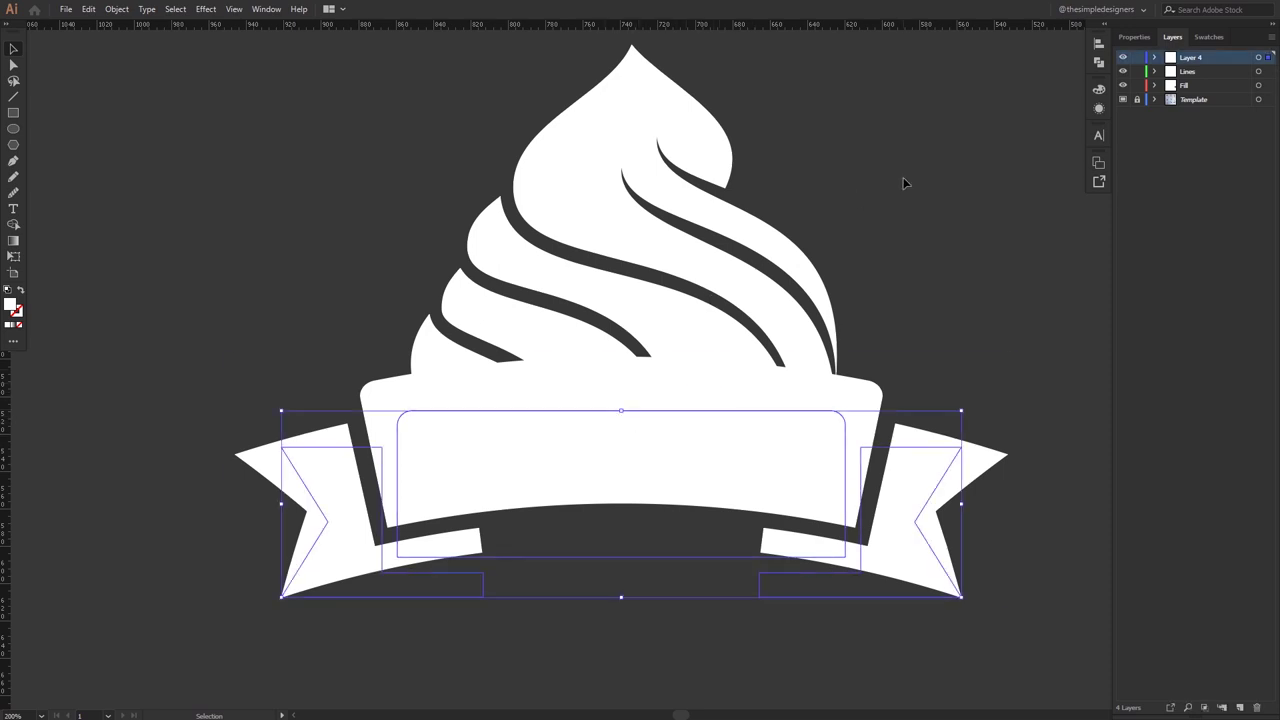
{"action": "double_click", "coordinate": [643, 437]}
{"action": "left_click", "coordinate": [643, 437]}
Step: Add a 10 px Offset Path outline around the banner's centre panel
{"action": "left_click", "coordinate": [116, 9]}
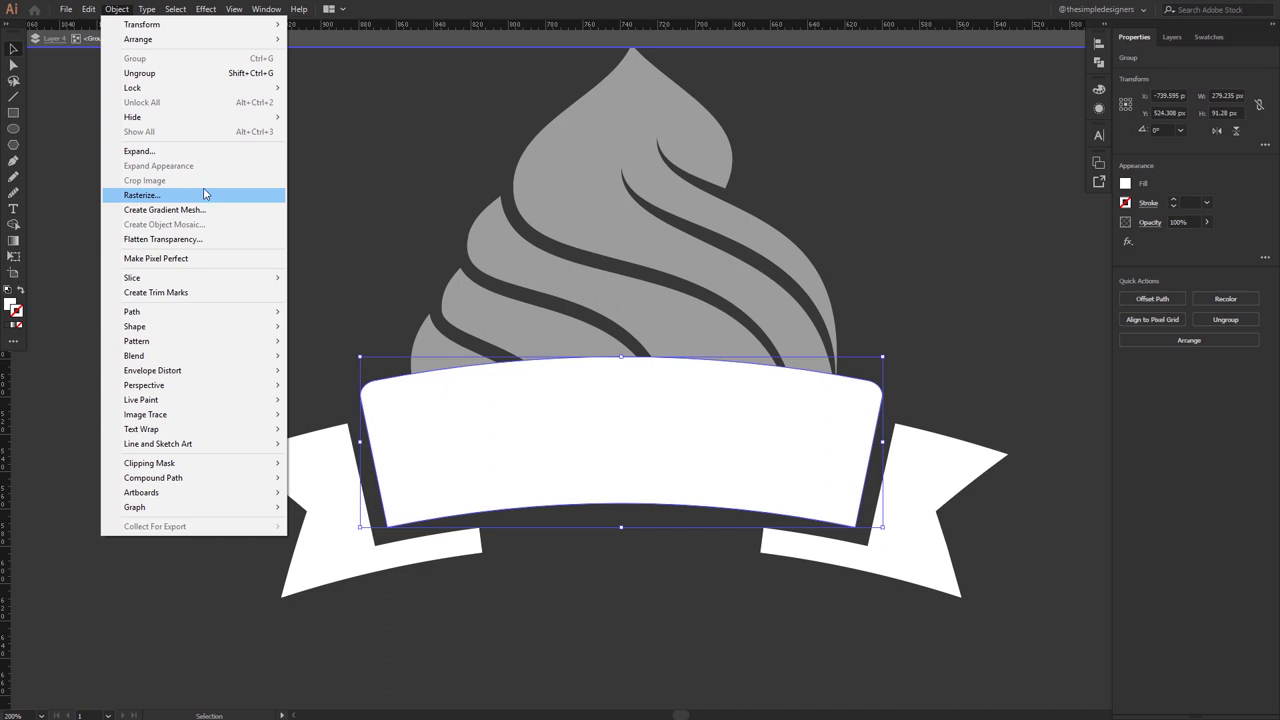
{"action": "mouse_move", "coordinate": [132, 312]}
{"action": "left_click", "coordinate": [326, 360]}
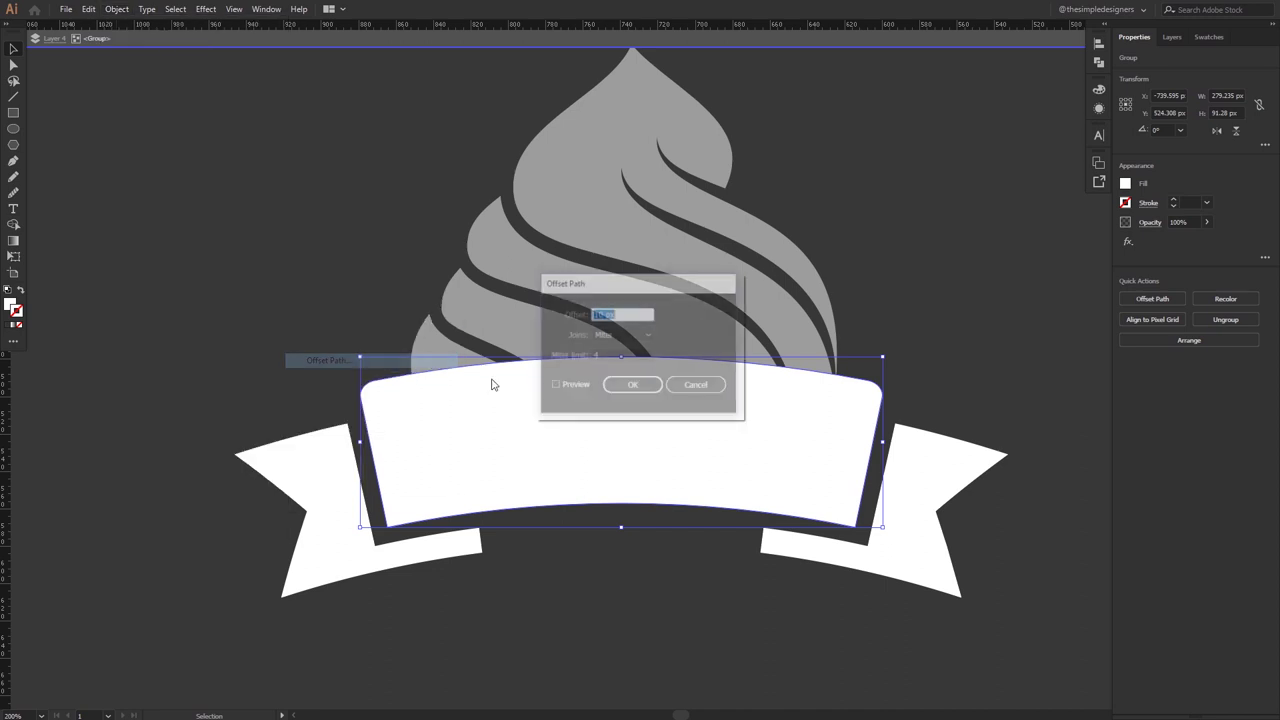
{"action": "left_click", "coordinate": [555, 386]}
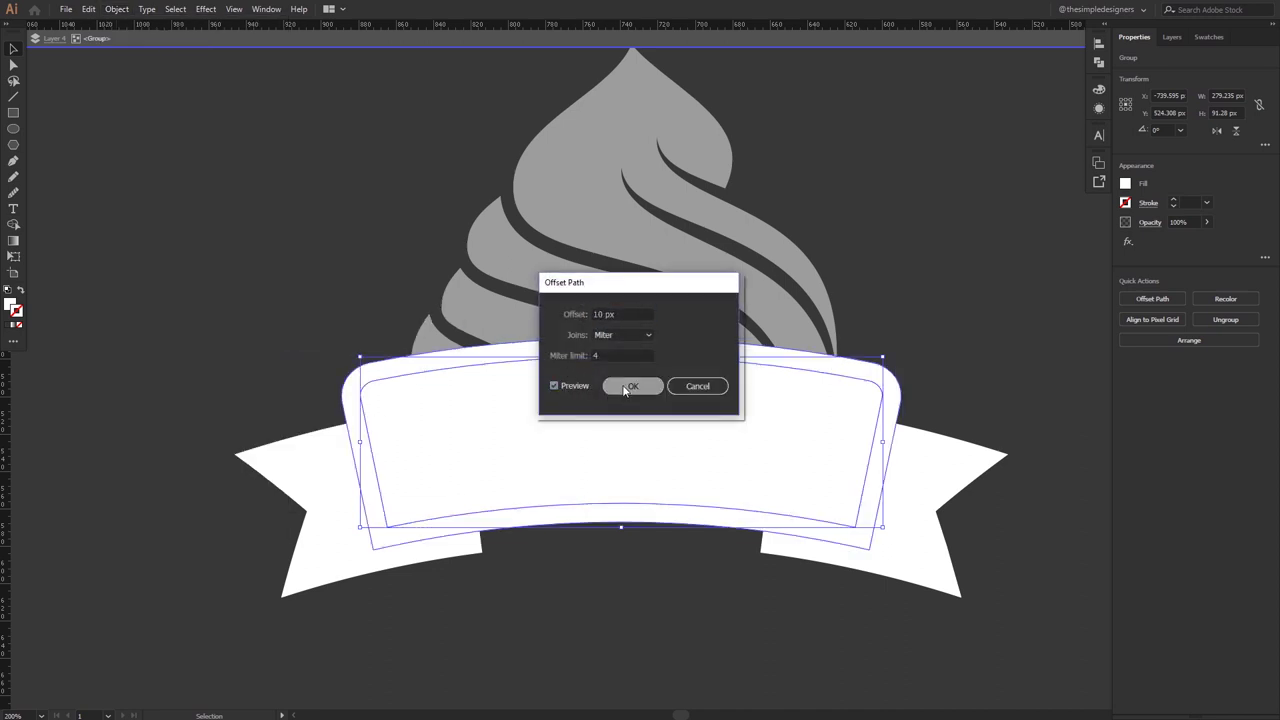
{"action": "left_click", "coordinate": [628, 386]}
{"action": "left_click", "coordinate": [842, 328]}
Step: Ungroup the banner and its offset outline, then select the outline together with the swirl
{"action": "double_click", "coordinate": [216, 144]}
{"action": "left_click", "coordinate": [374, 366]}
{"action": "right_click", "coordinate": [363, 366]}
{"action": "left_click", "coordinate": [400, 474]}
{"action": "left_click", "coordinate": [335, 325]}
{"action": "left_click", "coordinate": [366, 372]}
{"action": "right_click", "coordinate": [370, 373]}
{"action": "left_click", "coordinate": [420, 490]}
{"action": "left_click", "coordinate": [282, 219]}
{"action": "left_click", "coordinate": [380, 366]}
{"action": "left_click", "coordinate": [502, 315], "text": "shift"}
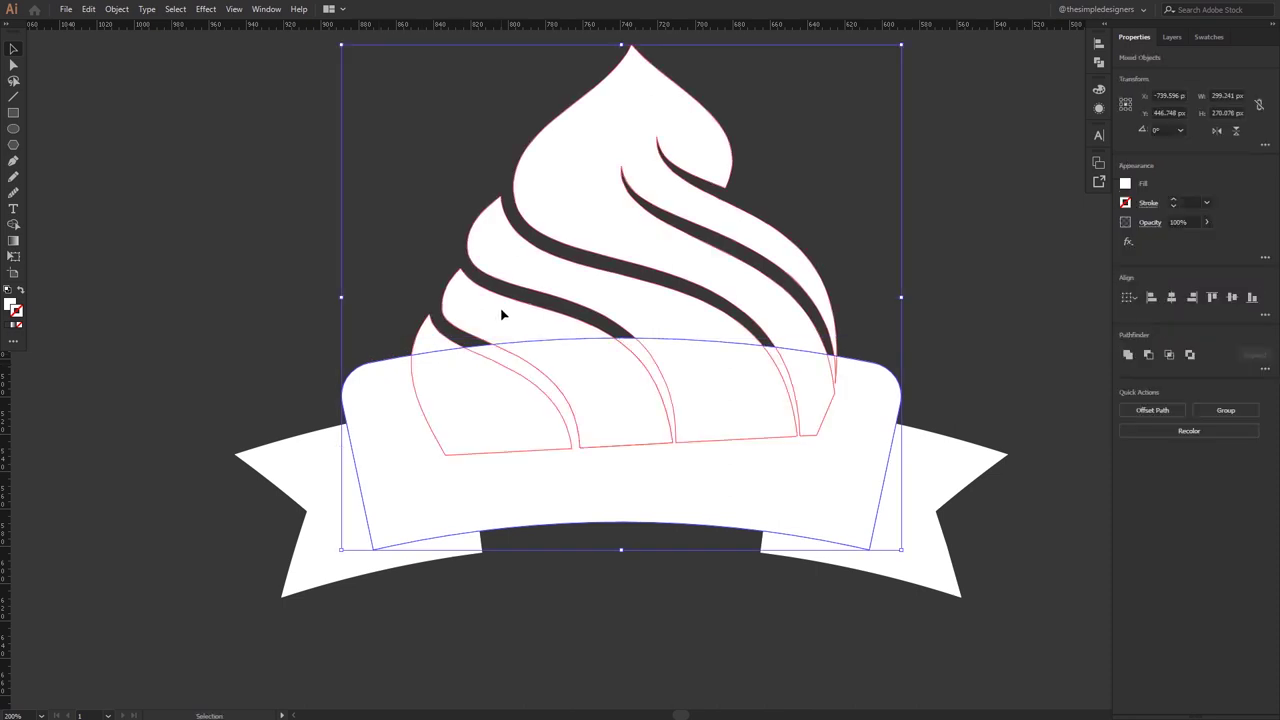
Step: Carve the swirl's base away along the offset outline and group the remaining swirl pieces
{"action": "key", "text": "shift+m"}
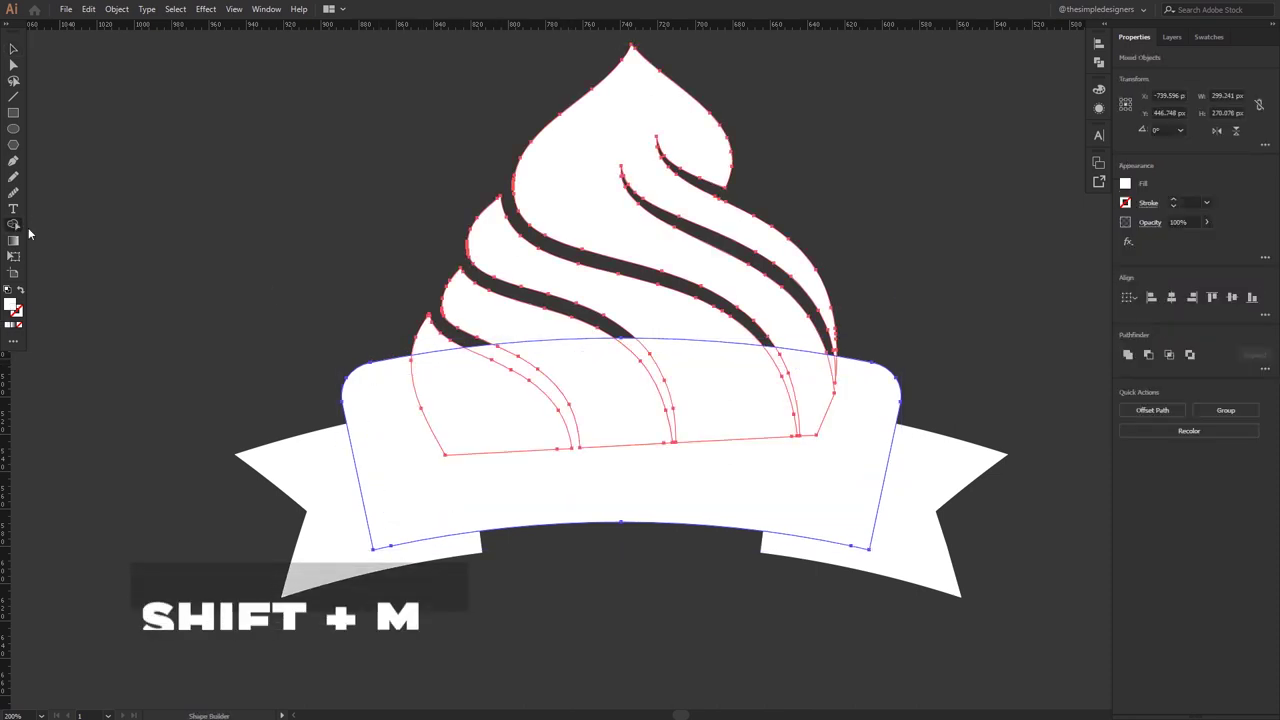
{"action": "mouse_move", "coordinate": [625, 403]}
{"action": "left_mouse_down"}
{"action": "mouse_move", "coordinate": [443, 443]}
{"action": "mouse_move", "coordinate": [794, 420]}
{"action": "mouse_move", "coordinate": [826, 363]}
{"action": "left_mouse_up"}
{"action": "key", "text": "ctrl+g"}
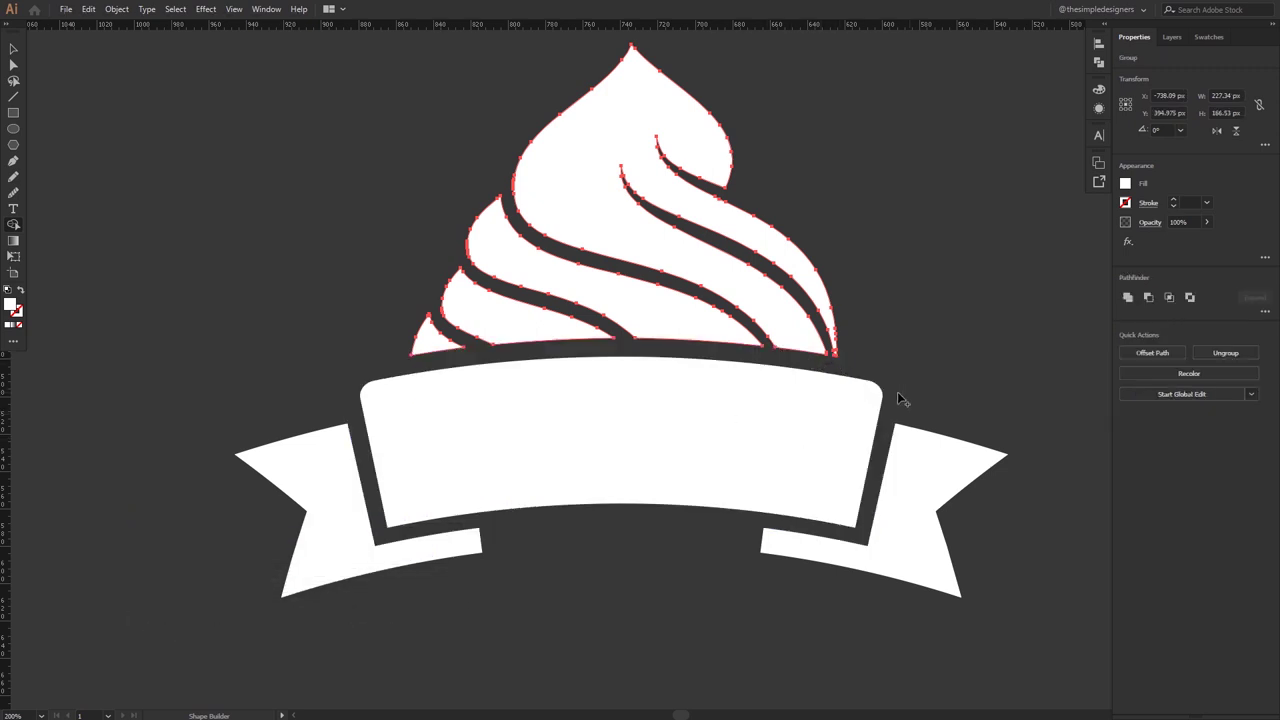
Step: Nudge the swirl group slightly to the left
{"action": "key", "text": "v"}
{"action": "left_click", "coordinate": [860, 300]}
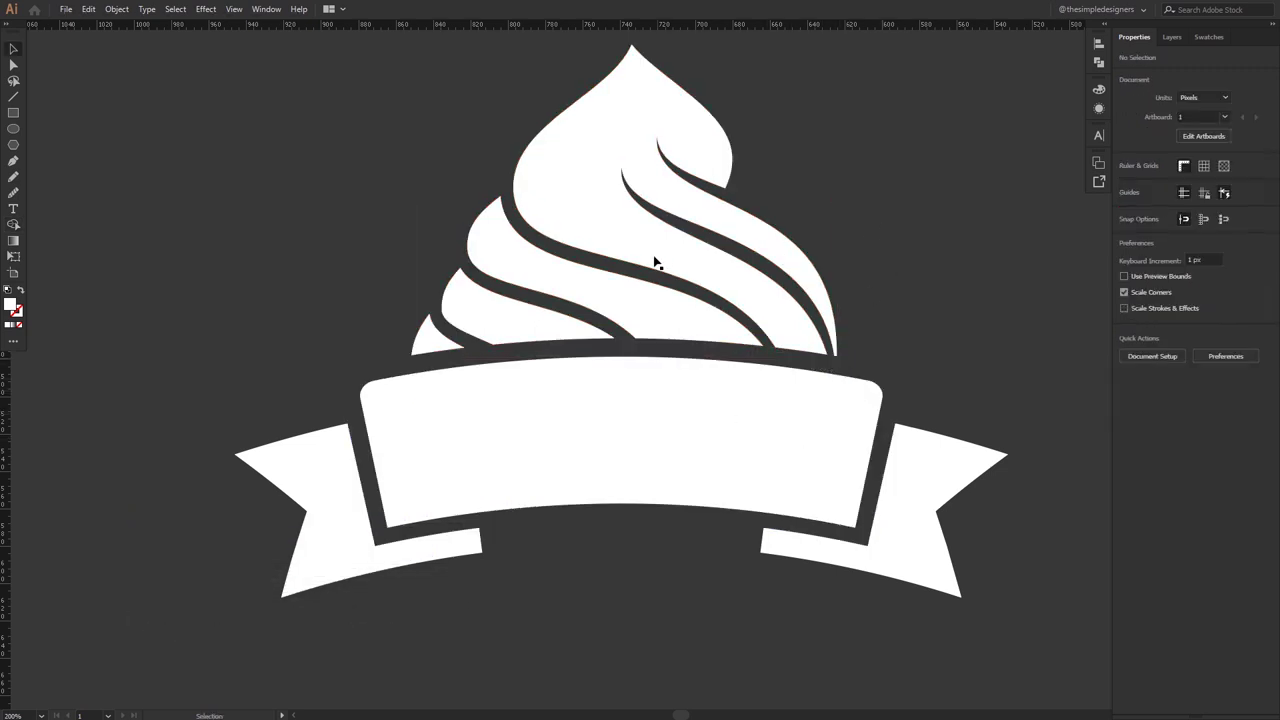
{"action": "left_click", "coordinate": [658, 263]}
{"action": "key", "text": "Left"}
{"action": "key", "text": "Left"}
{"action": "key", "text": "Left"}
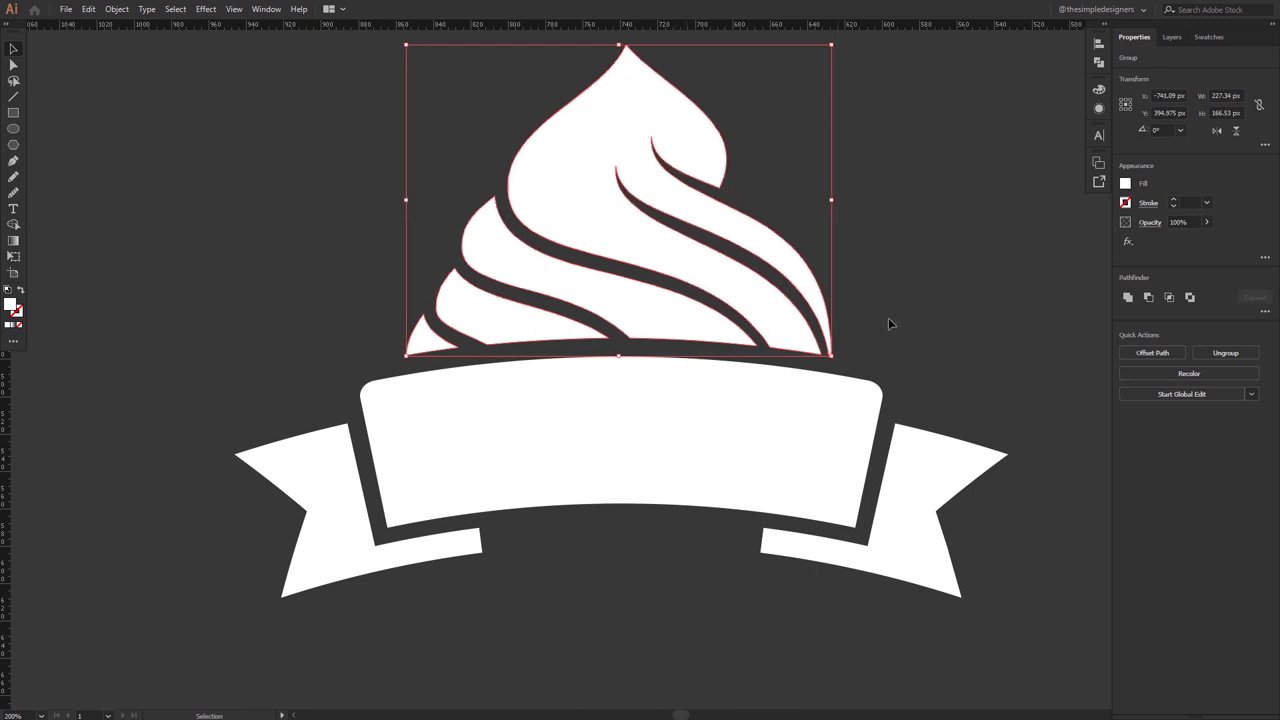
{"action": "left_click", "coordinate": [954, 300]}
Step: Draw a white rectangle, move it down onto the ribbon, and widen it to about 194 px
{"action": "scroll", "coordinate": [857, 280], "scroll_direction": "down", "scroll_amount": 2}
{"action": "scroll", "coordinate": [771, 380], "scroll_direction": "up", "scroll_amount": 1}
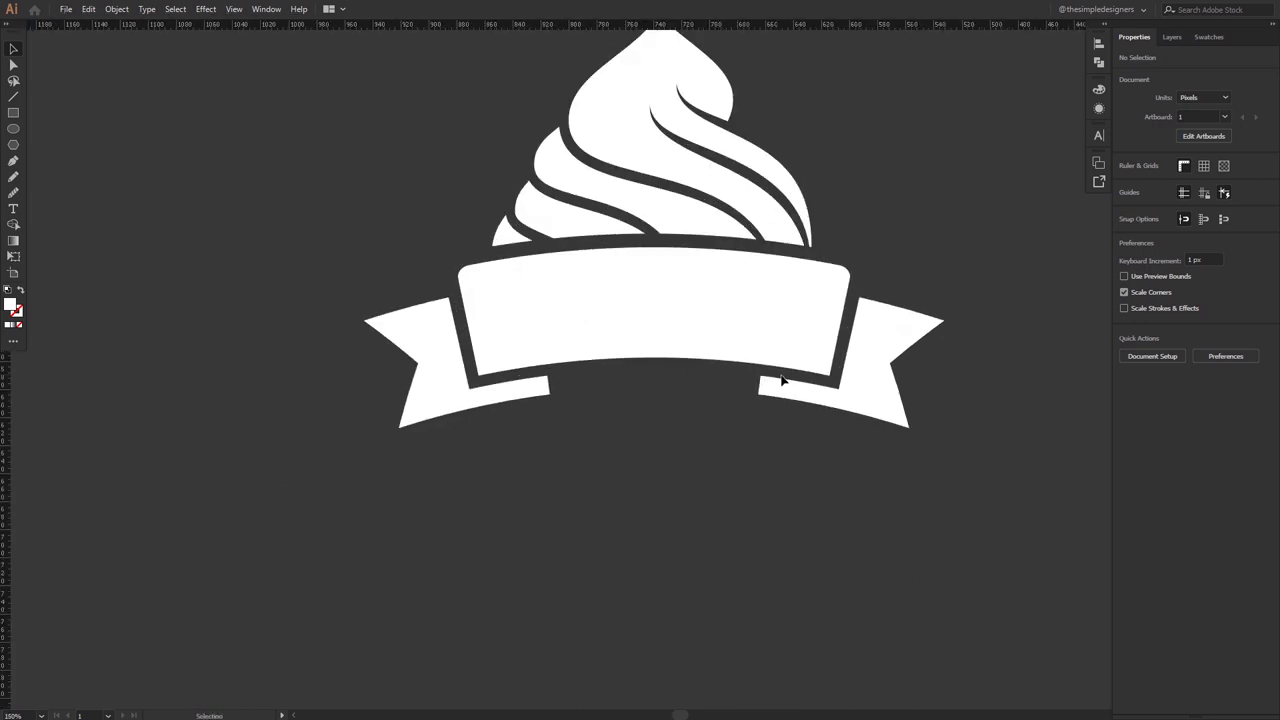
{"action": "scroll", "coordinate": [740, 378], "scroll_direction": "up", "scroll_amount": 1}
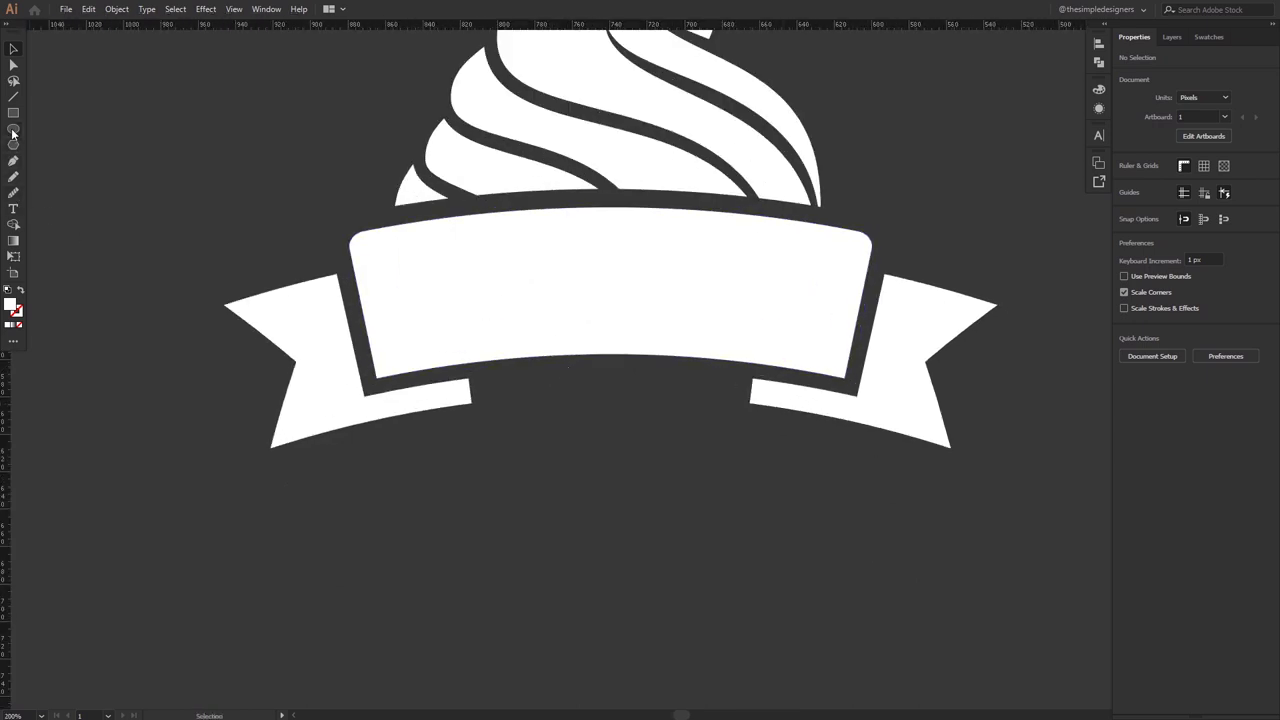
{"action": "key", "text": "m"}
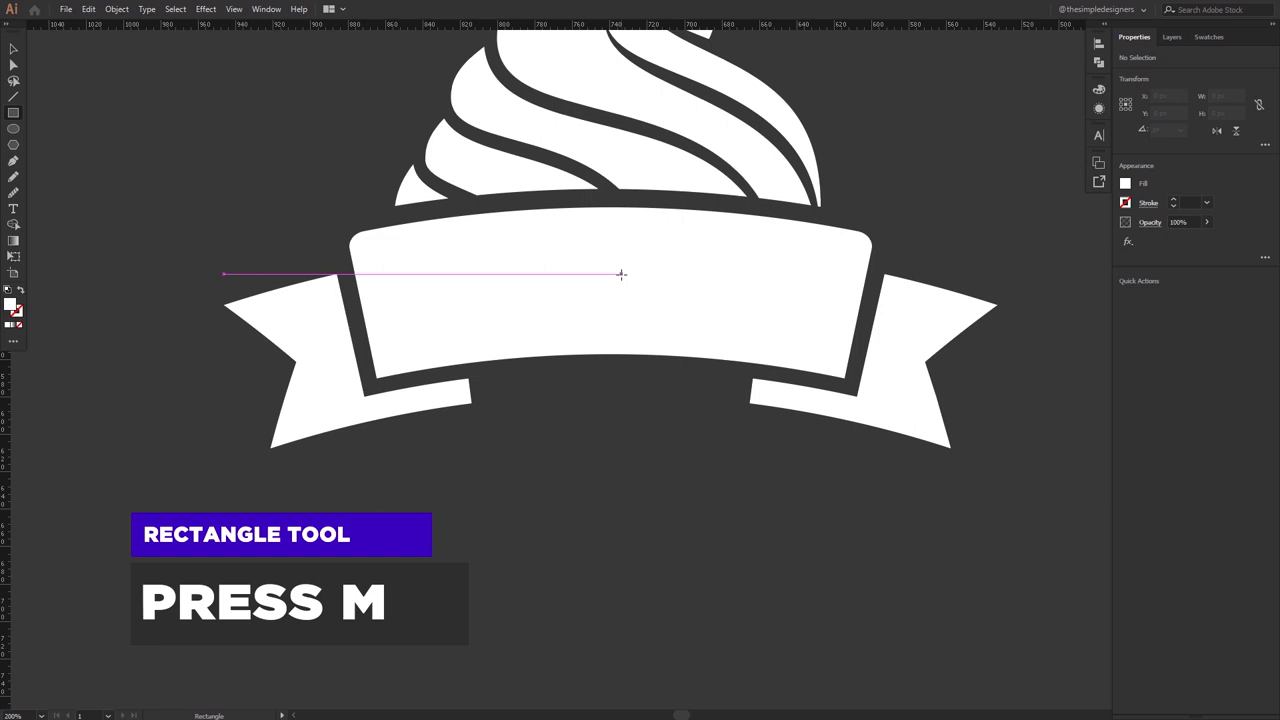
{"action": "mouse_move", "coordinate": [620, 274]}
{"action": "left_mouse_down"}
{"action": "mouse_move", "coordinate": [782, 289]}
{"action": "mouse_move", "coordinate": [757, 289]}
{"action": "left_mouse_up"}
{"action": "key", "text": "v"}
{"action": "left_click_drag", "start_coordinate": [632, 177], "coordinate": [640, 290]}
{"action": "left_click_drag", "start_coordinate": [779, 385], "coordinate": [803, 381]}
Step: Move the rectangle's bottom corners inward and round them to about 30 px
{"action": "key", "text": "q"}
{"action": "left_click", "coordinate": [803, 543]}
{"action": "key", "text": "shift+Left"}
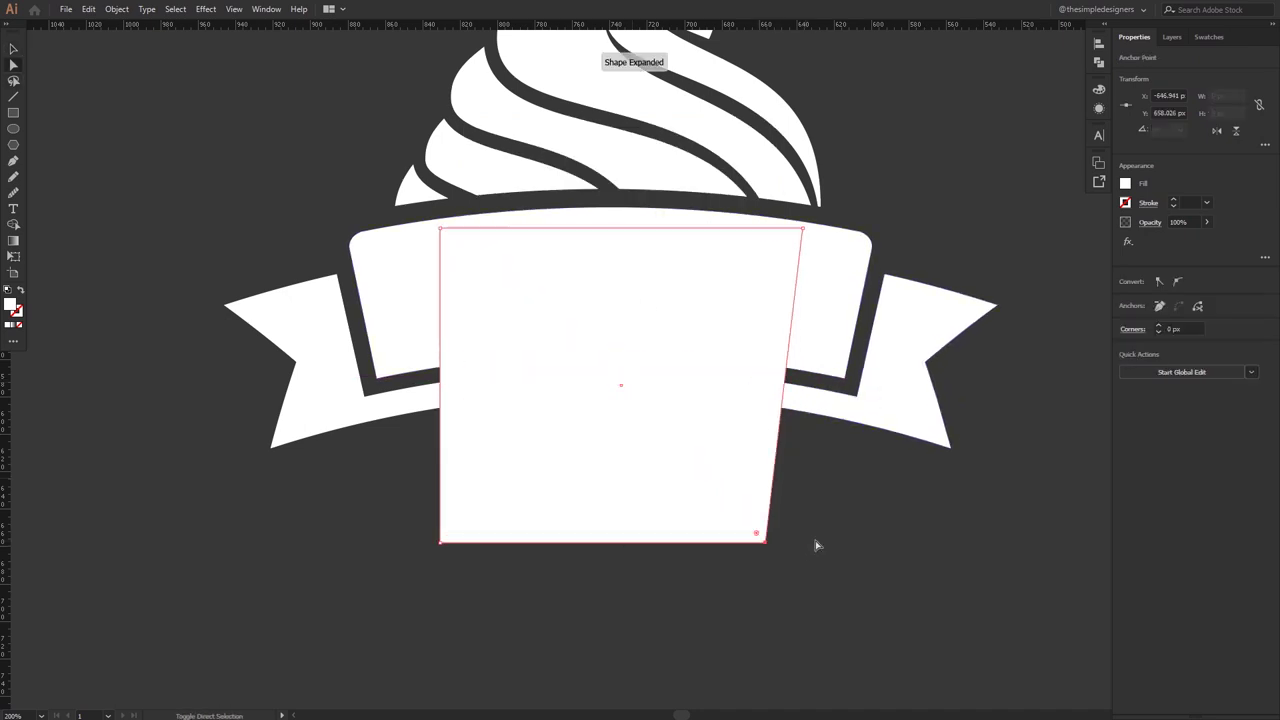
{"action": "left_click", "coordinate": [441, 543]}
{"action": "key", "text": "shift+Right"}
{"action": "key", "text": "shift+Right"}
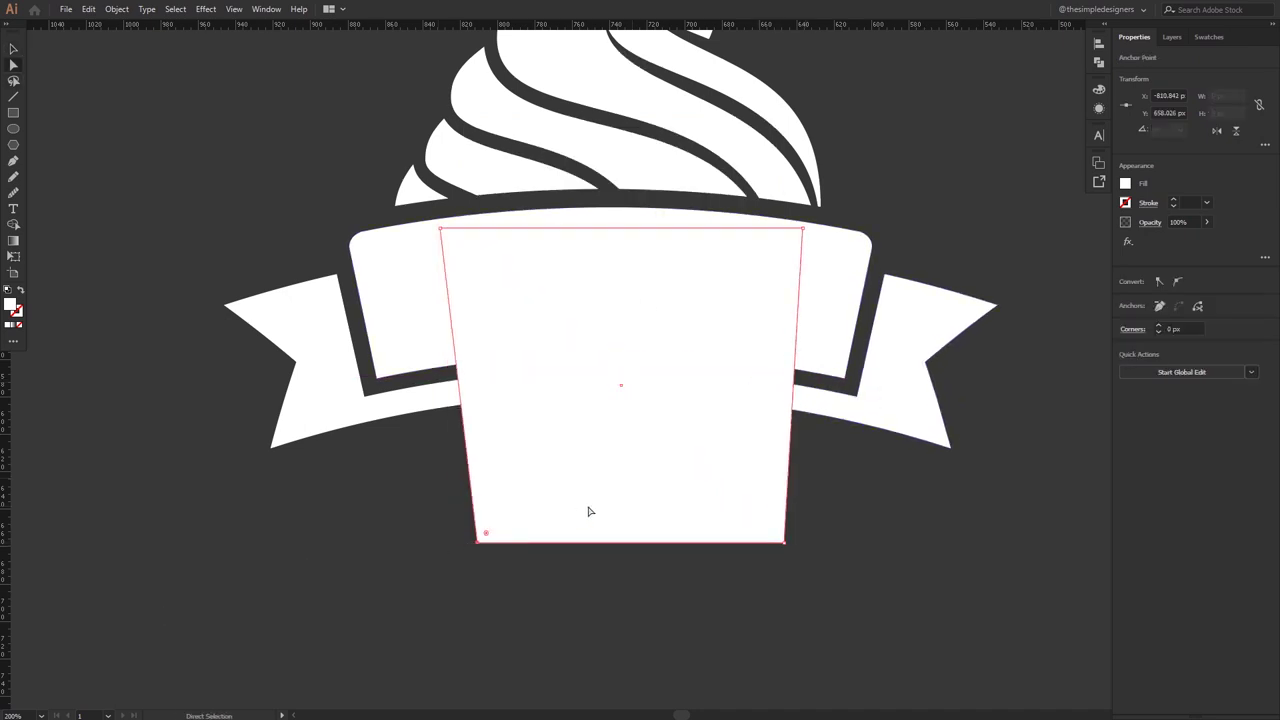
{"action": "left_click", "coordinate": [766, 557]}
{"action": "left_click_drag", "start_coordinate": [490, 528], "coordinate": [457, 429]}
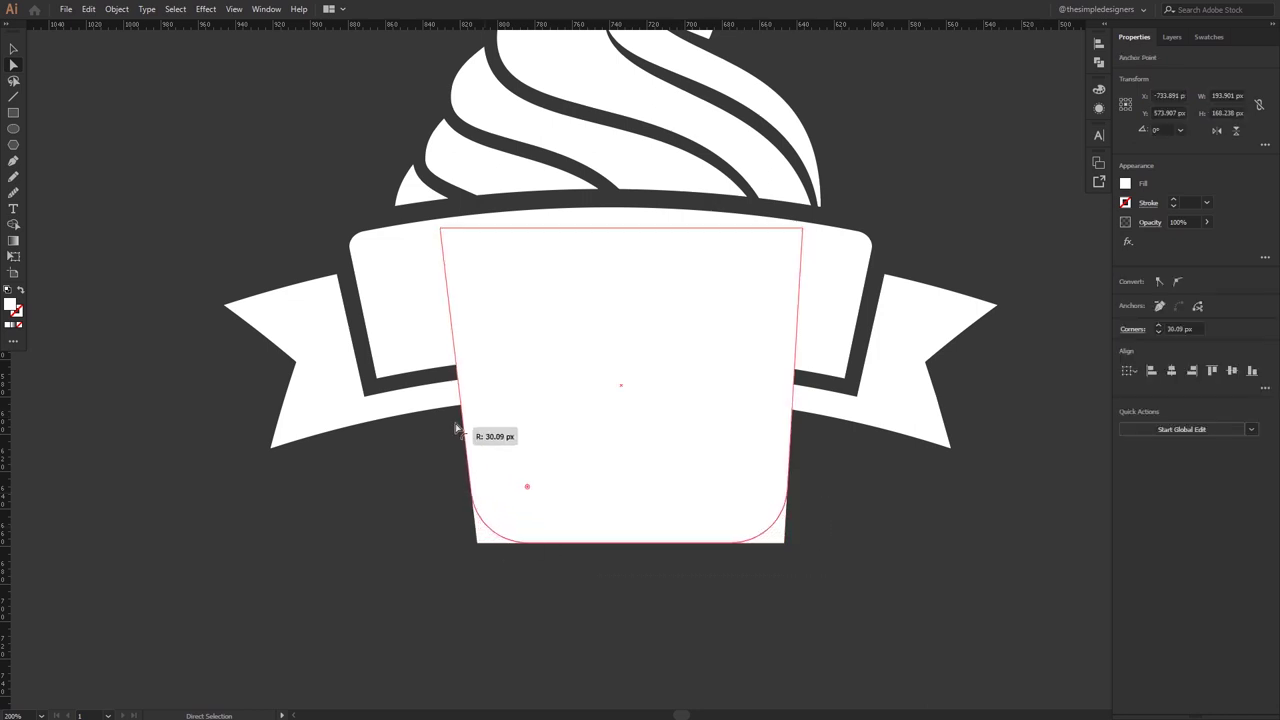
Step: Resize the cup, shortening it from the top and widening it to about 224 px
{"action": "key", "text": "v"}
{"action": "left_click", "coordinate": [660, 388]}
{"action": "left_click_drag", "start_coordinate": [803, 385], "coordinate": [816, 385]}
{"action": "mouse_move", "coordinate": [691, 456]}
{"action": "left_mouse_down"}
{"action": "mouse_move", "coordinate": [680, 467]}
{"action": "mouse_move", "coordinate": [663, 450]}
{"action": "mouse_move", "coordinate": [659, 463]}
{"action": "left_mouse_up"}
{"action": "left_click_drag", "start_coordinate": [610, 248], "coordinate": [610, 323]}
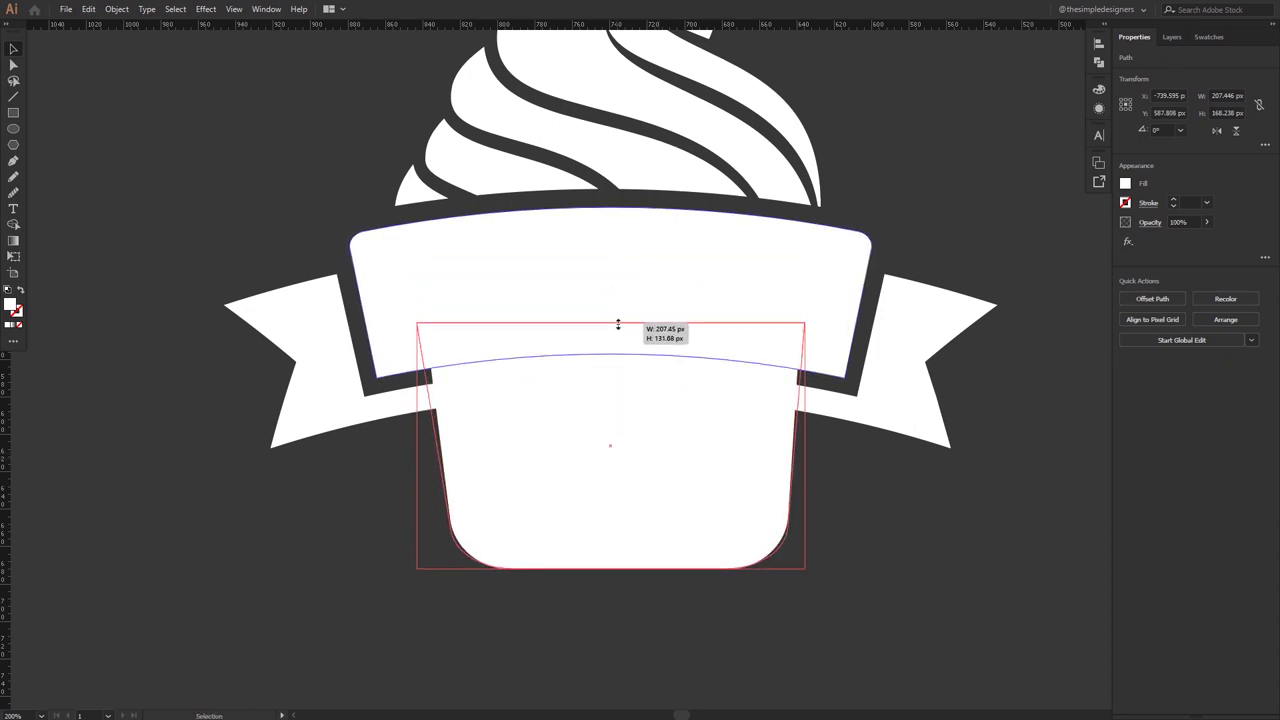
{"action": "left_click_drag", "start_coordinate": [806, 453], "coordinate": [821, 446]}
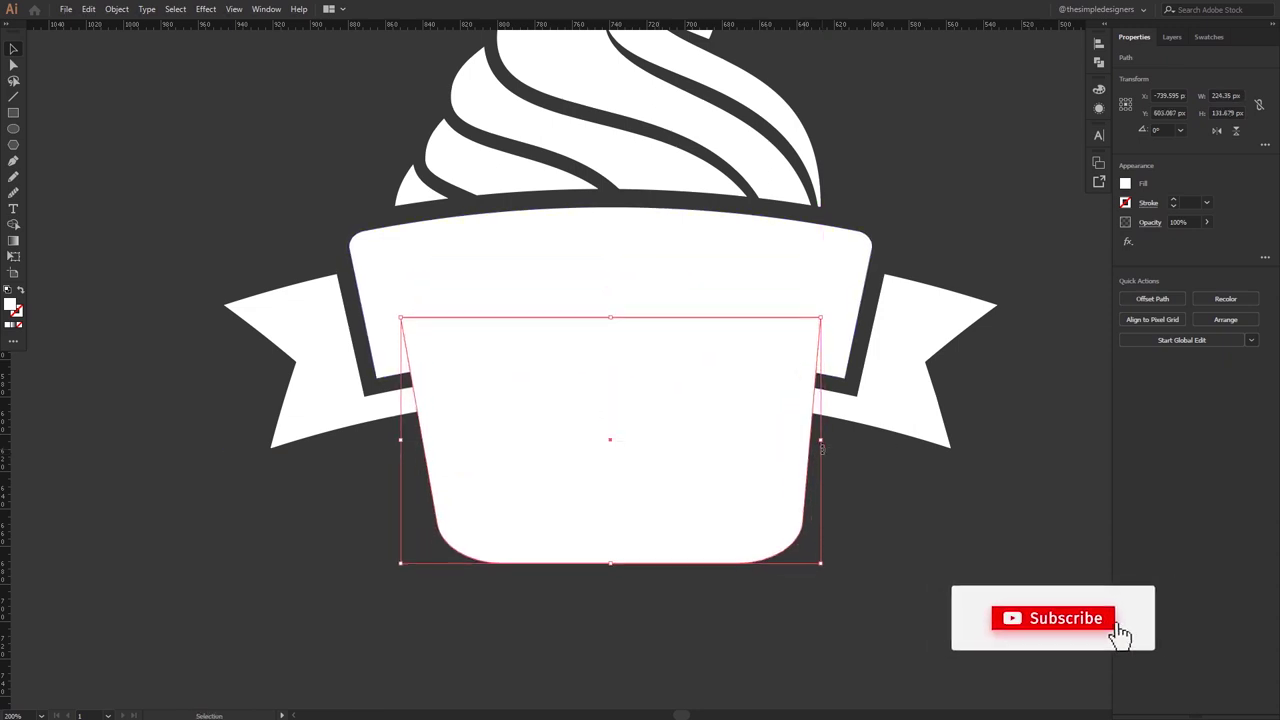
Step: Bring the banner's centre panel in front of the cup via Arrange > Bring to Front
{"action": "left_click", "coordinate": [821, 450]}
{"action": "left_click", "coordinate": [734, 297]}
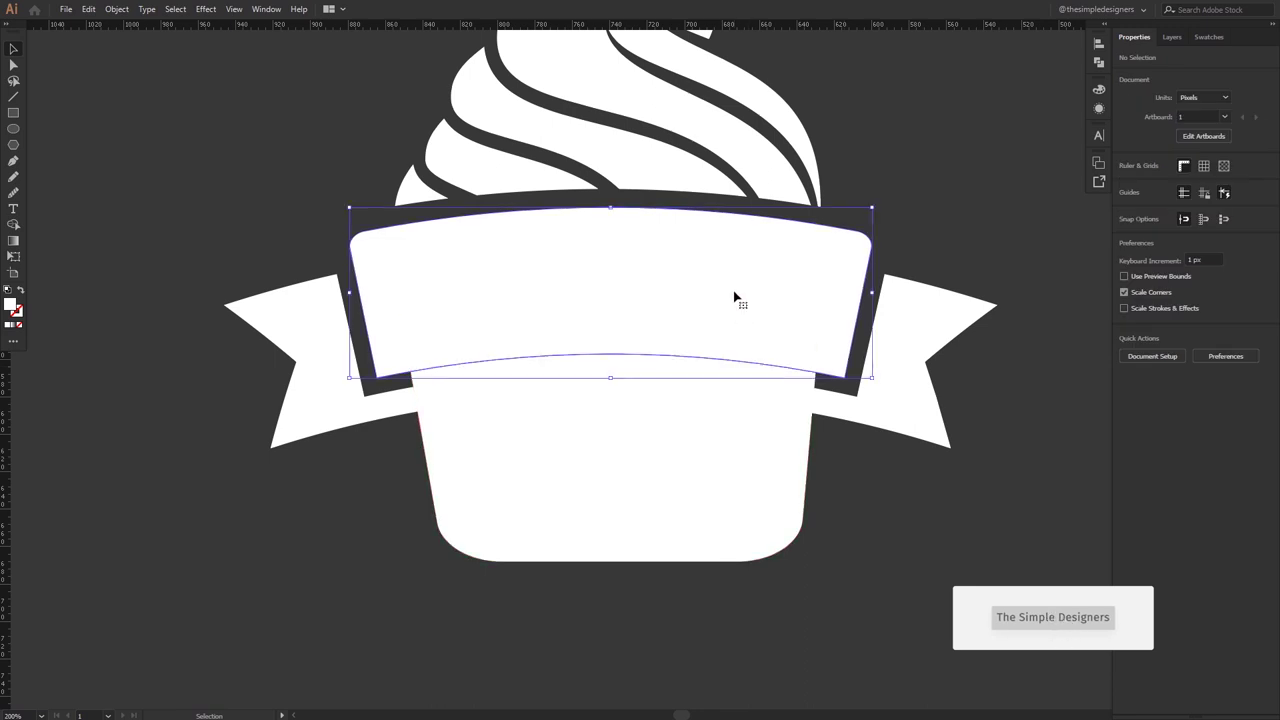
{"action": "right_click", "coordinate": [735, 295]}
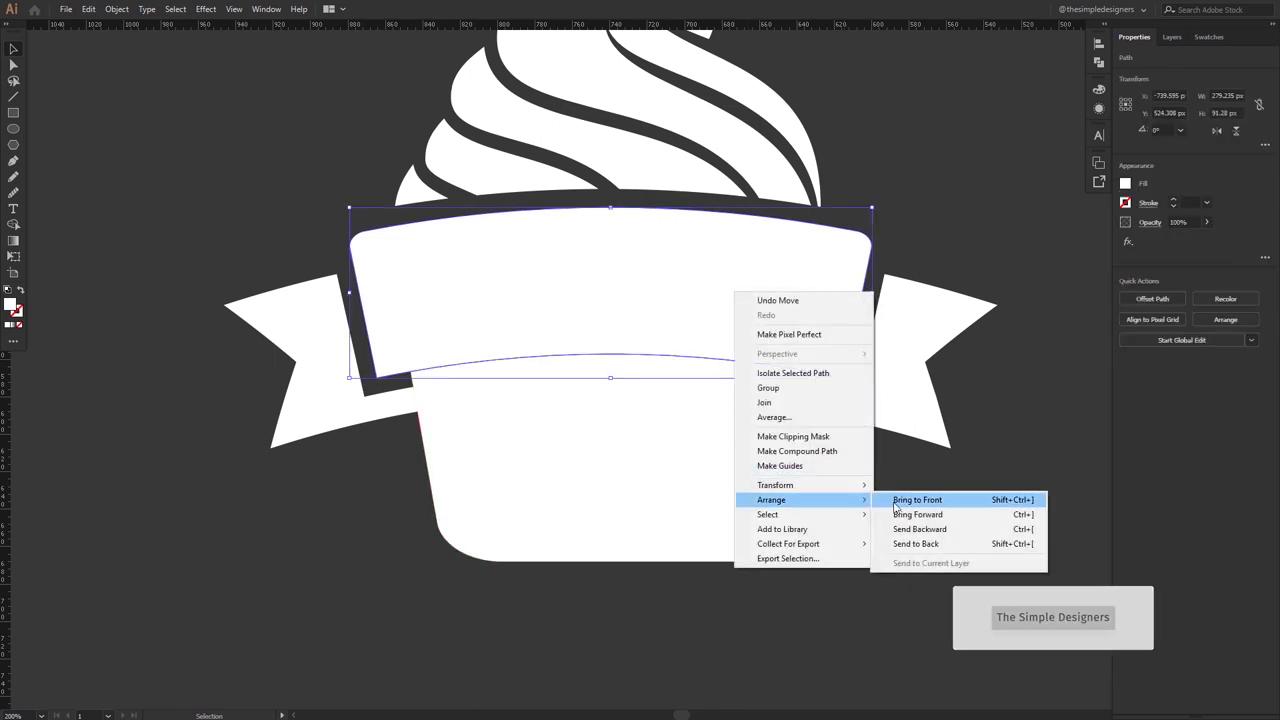
{"action": "left_click", "coordinate": [915, 497]}
{"action": "left_click", "coordinate": [608, 494]}
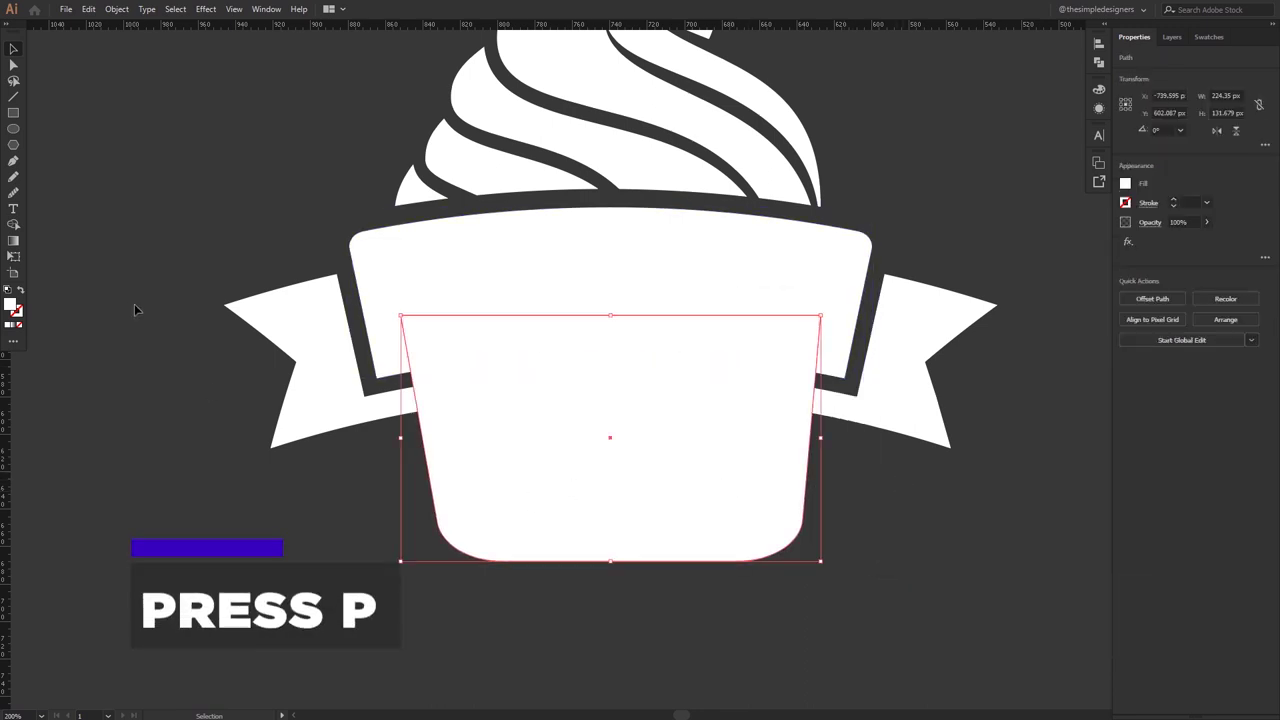
{"action": "left_click", "coordinate": [13, 162]}
{"action": "left_click", "coordinate": [610, 378]}
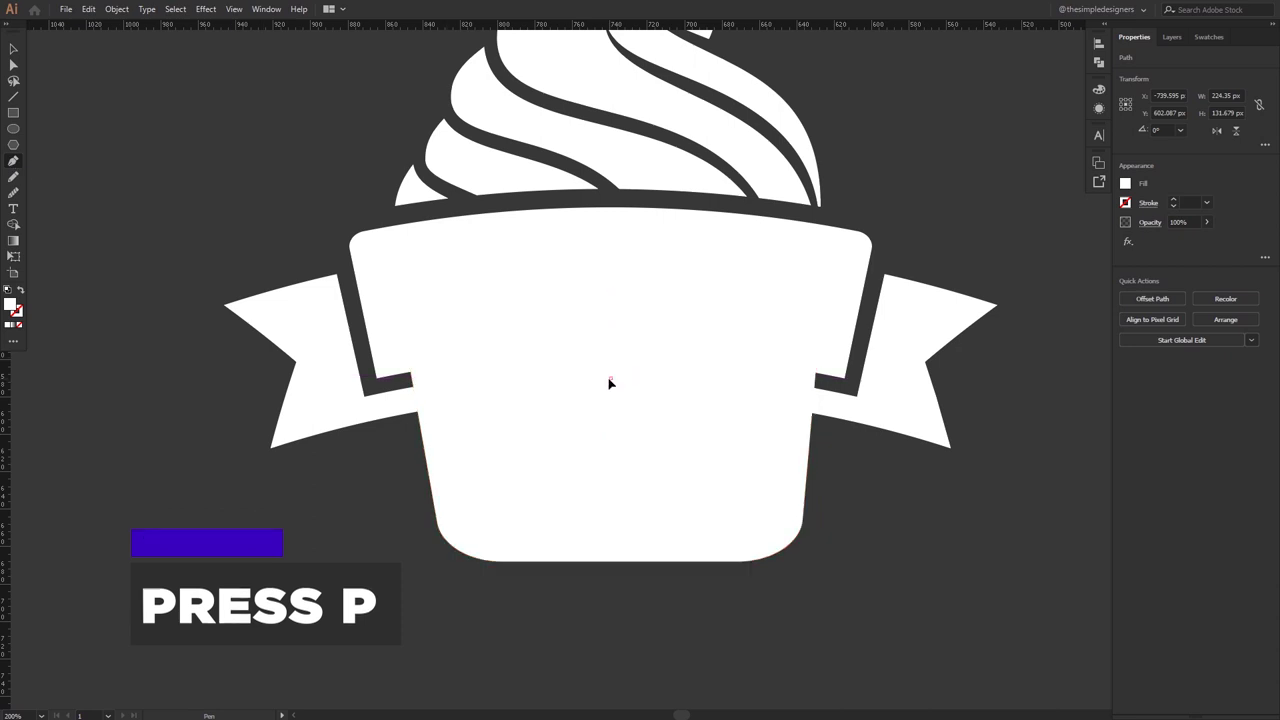
Step: Draw a vertical groove line down the cup with a 7 pt stroke weight
{"action": "left_click", "coordinate": [611, 515]}
{"action": "left_click", "coordinate": [611, 514]}
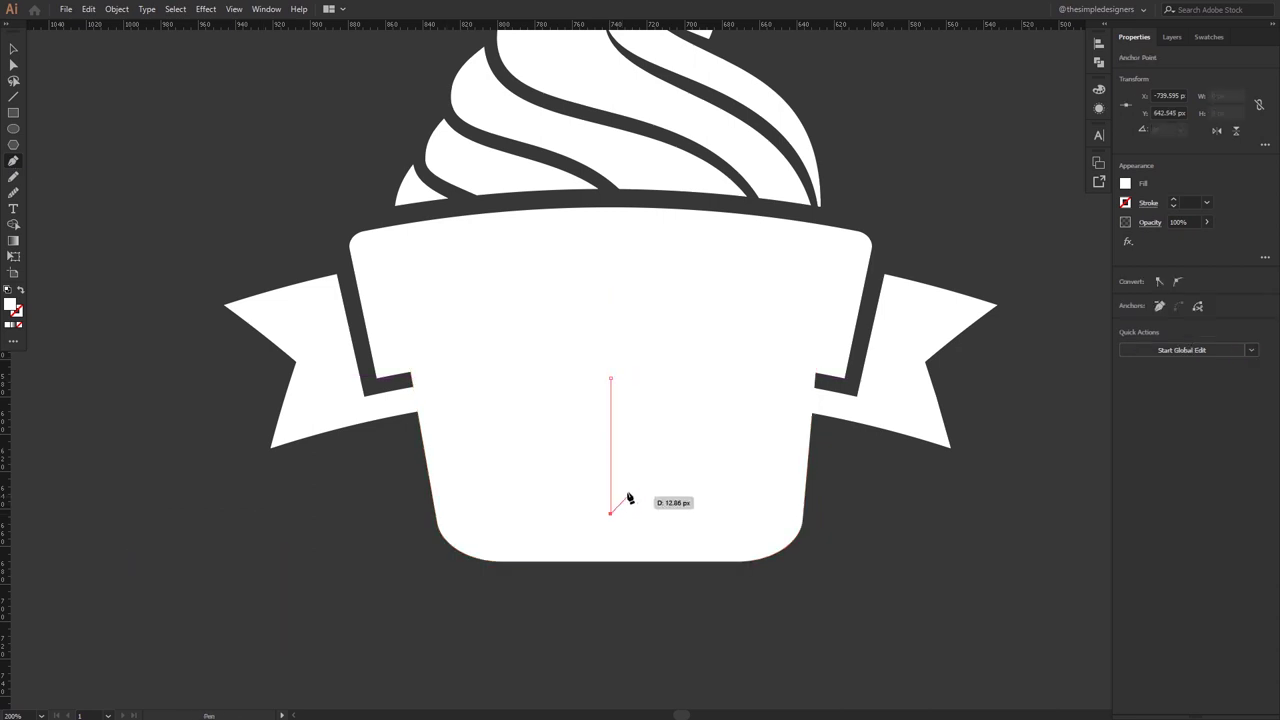
{"action": "key", "text": "v"}
{"action": "left_click", "coordinate": [1148, 203]}
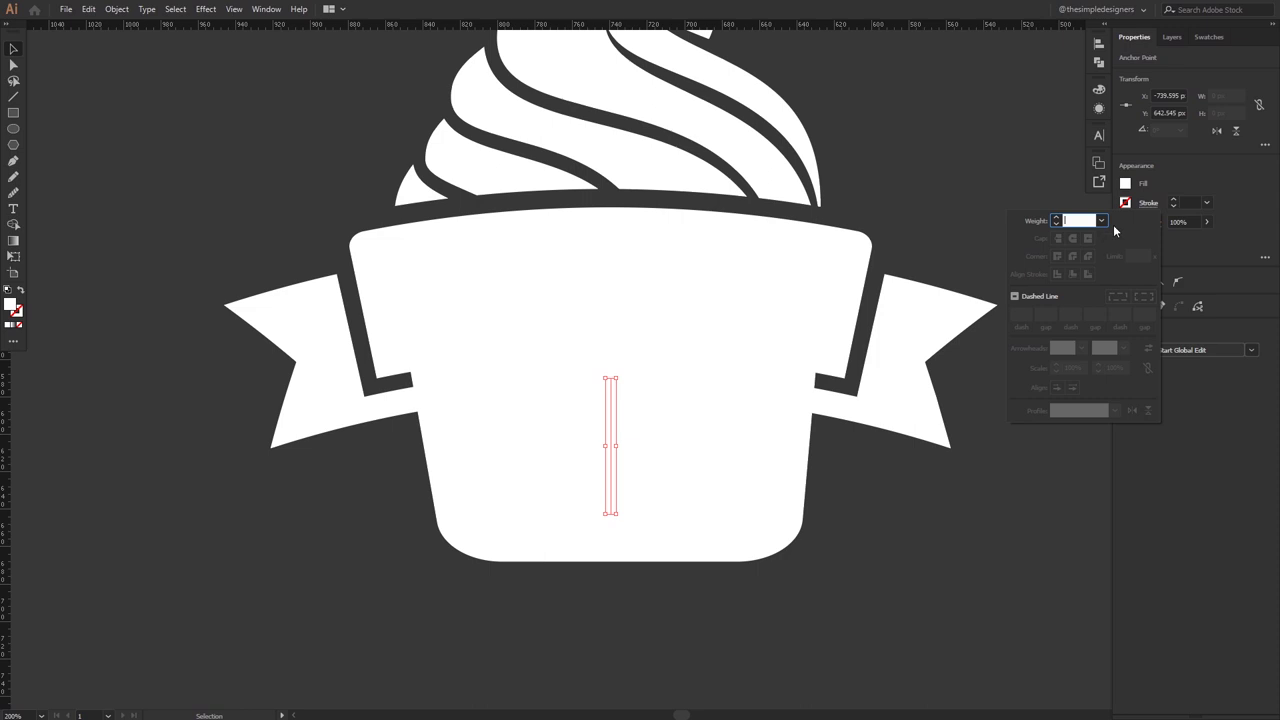
{"action": "left_click", "coordinate": [1057, 219]}
{"action": "left_click", "coordinate": [1056, 218]}
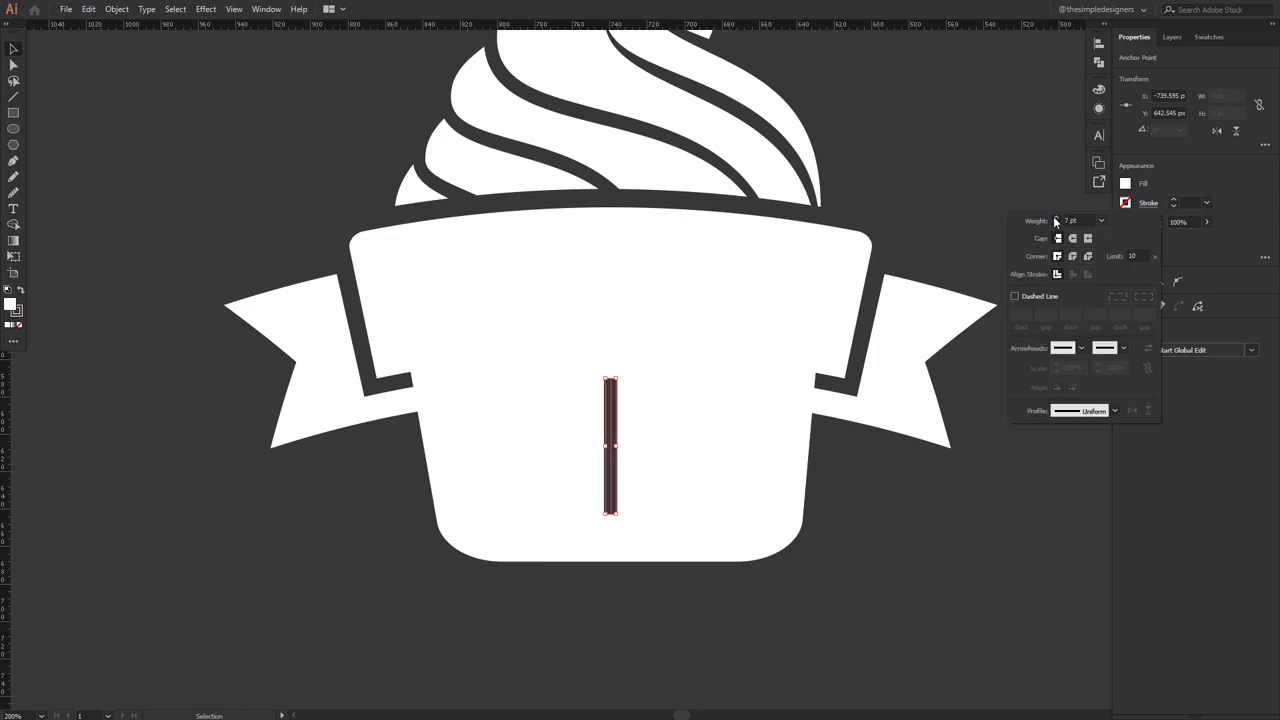
Step: Apply a width profile that tapers the groove stroke at both ends
{"action": "left_click", "coordinate": [1115, 410]}
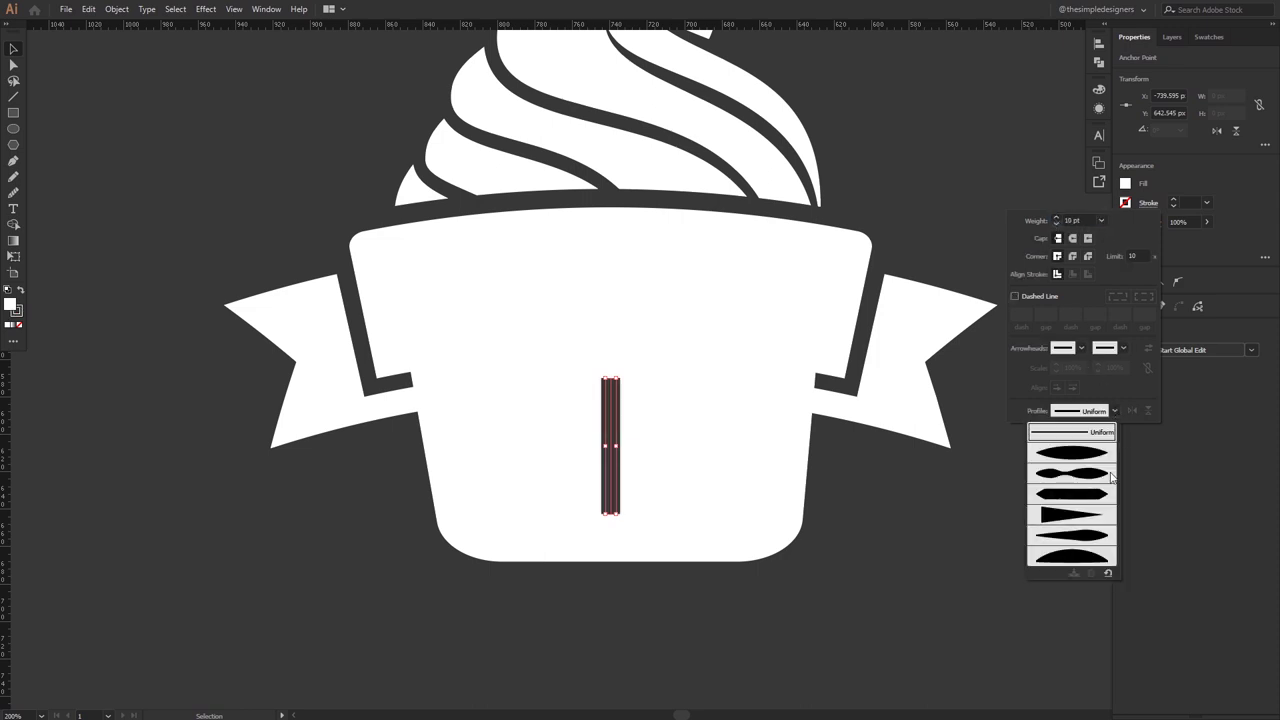
{"action": "left_click", "coordinate": [1080, 538]}
{"action": "left_click", "coordinate": [1114, 411]}
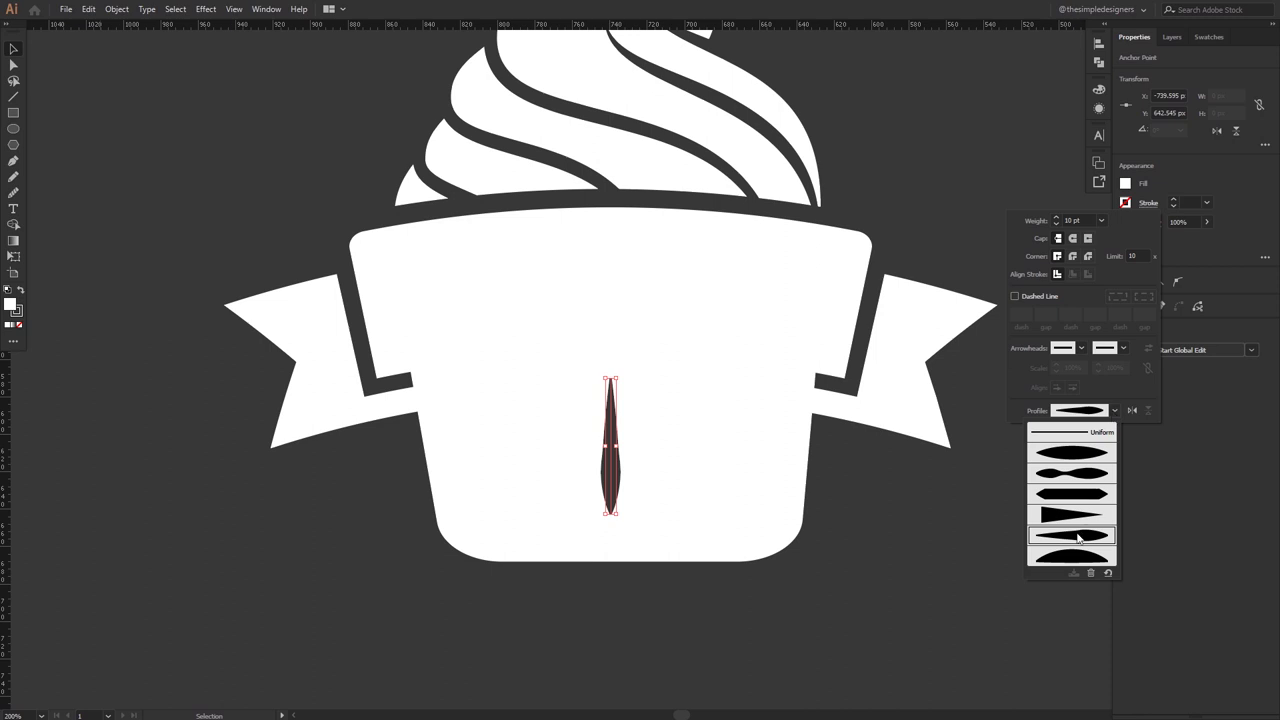
{"action": "key", "text": "Escape"}
{"action": "key", "text": "Escape"}
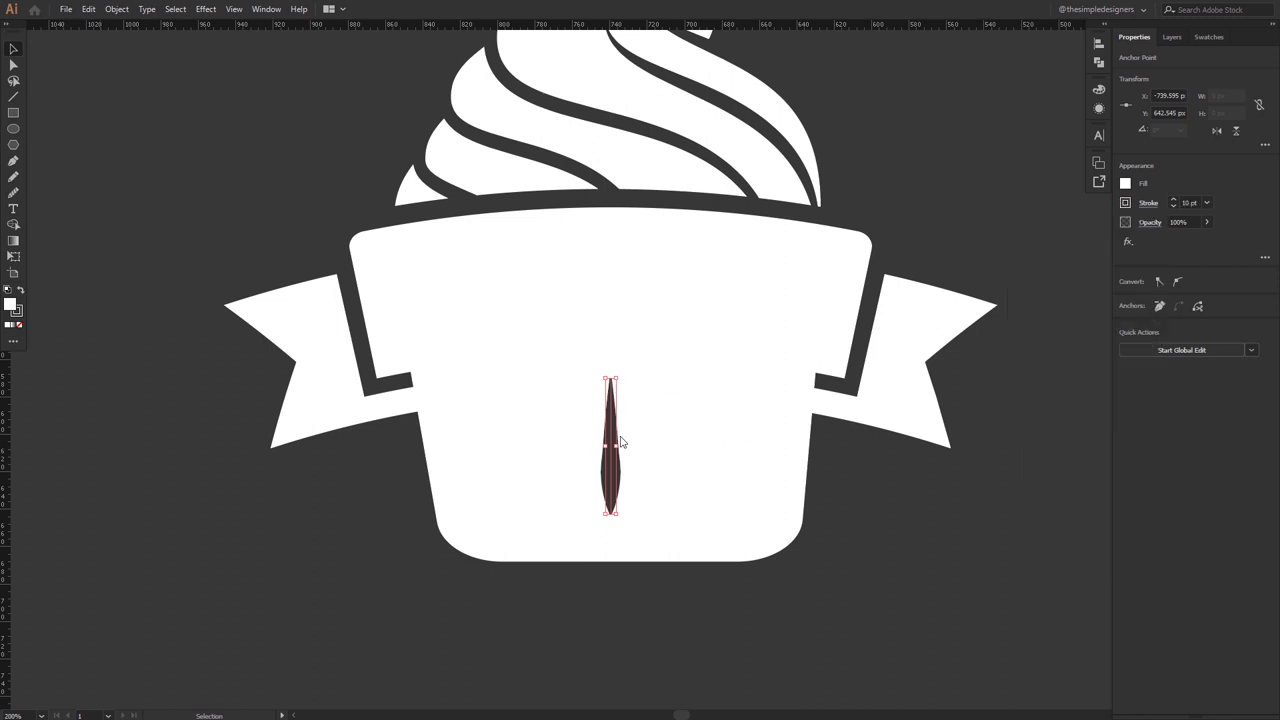
{"action": "left_click", "coordinate": [858, 518]}
Step: Lengthen the groove's top and bottom anchors and flip the width profile
{"action": "key", "text": "a"}
{"action": "left_click", "coordinate": [610, 383]}
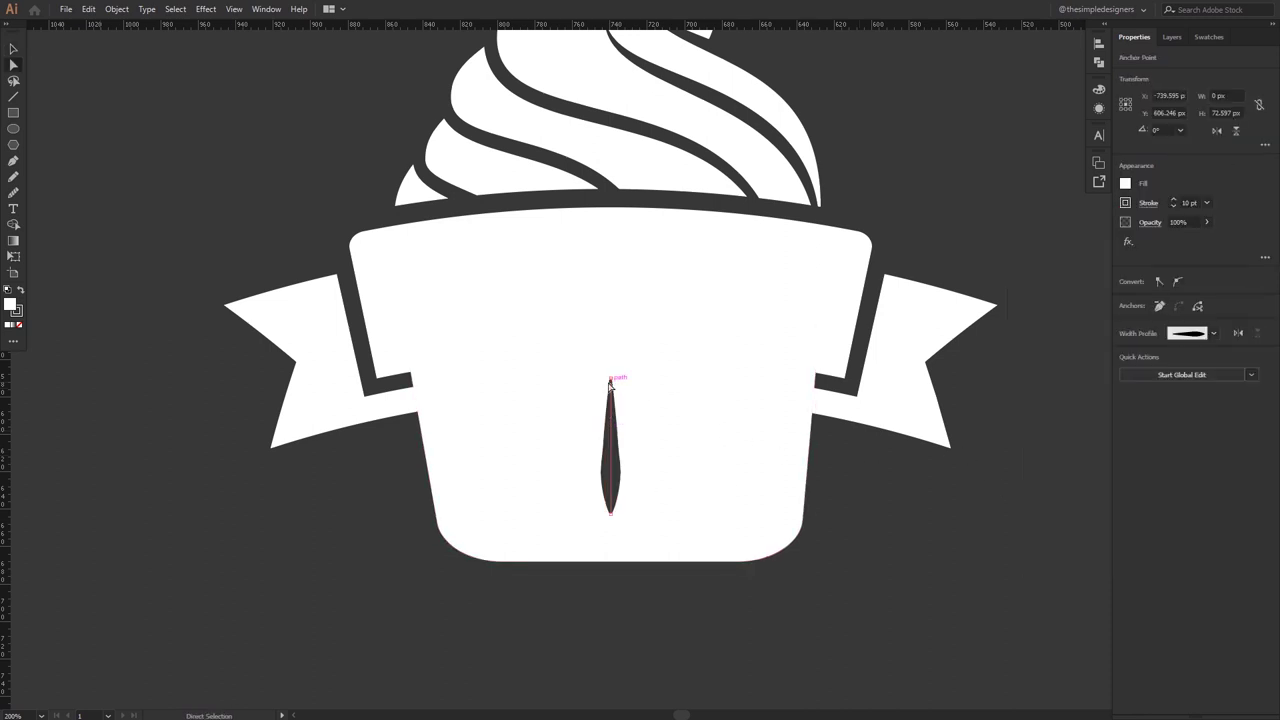
{"action": "left_click_drag", "start_coordinate": [611, 380], "coordinate": [611, 361]}
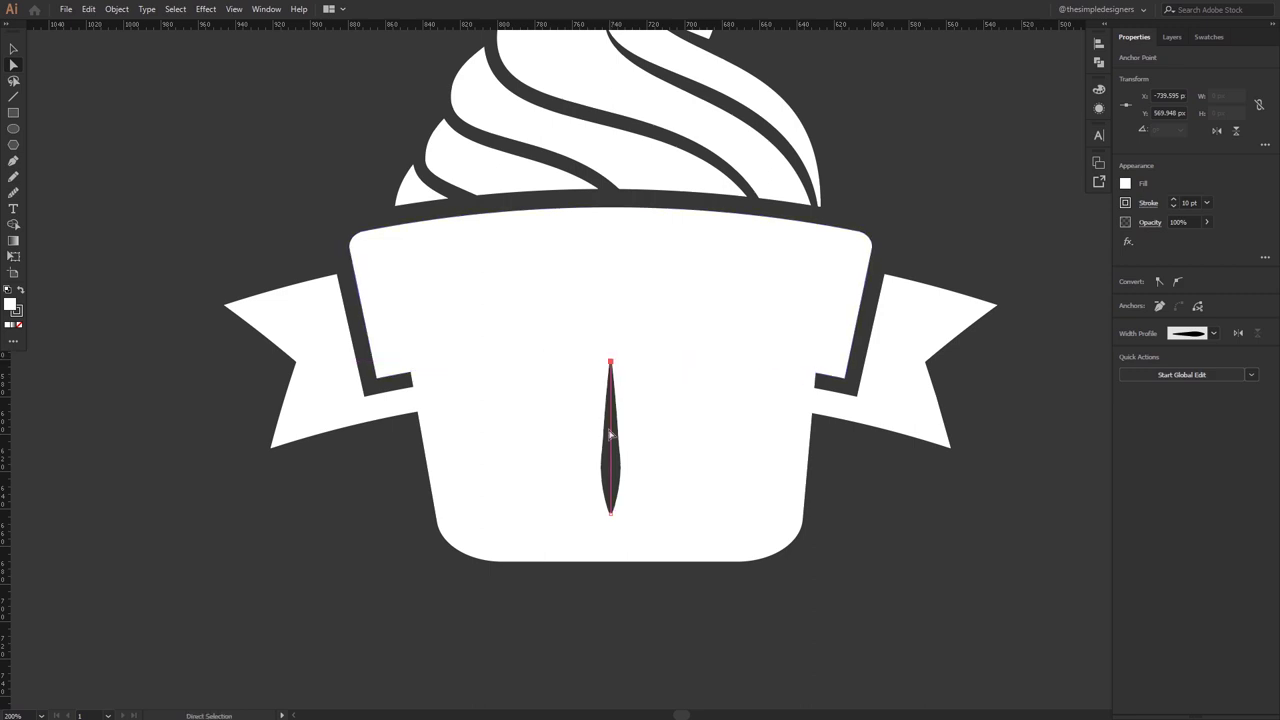
{"action": "left_click_drag", "start_coordinate": [612, 516], "coordinate": [619, 521]}
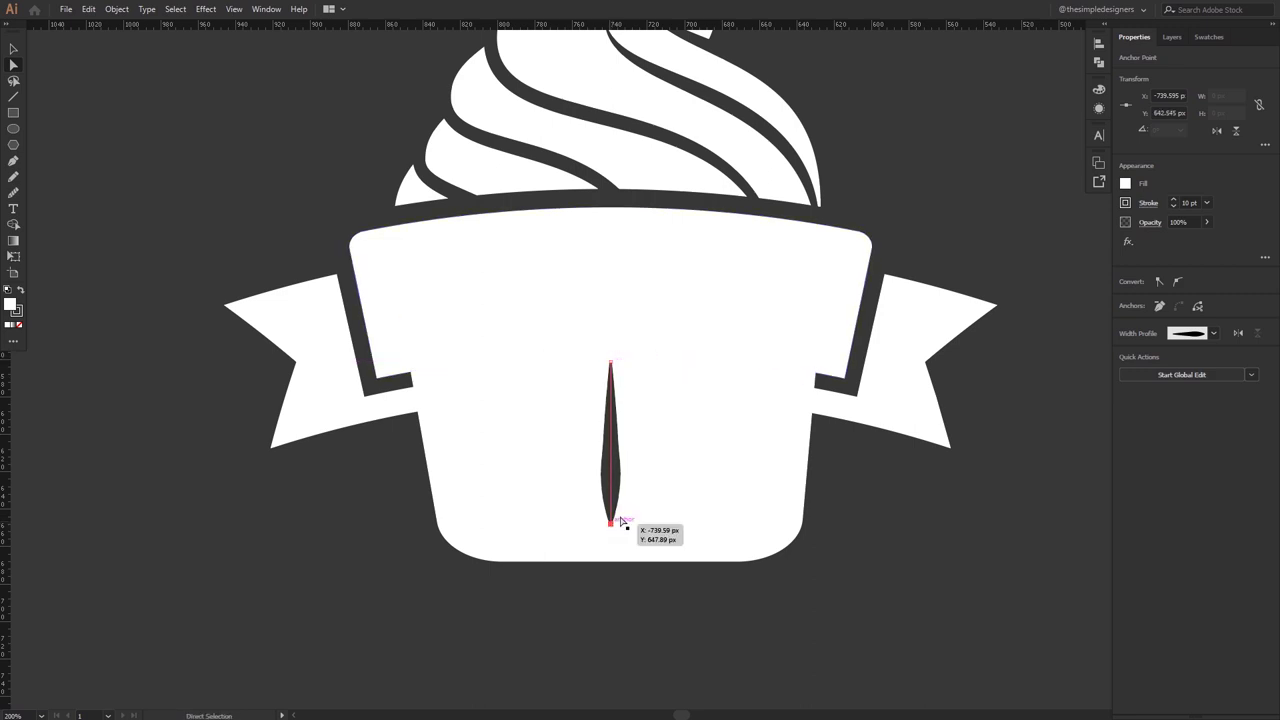
{"action": "left_click", "coordinate": [1238, 333]}
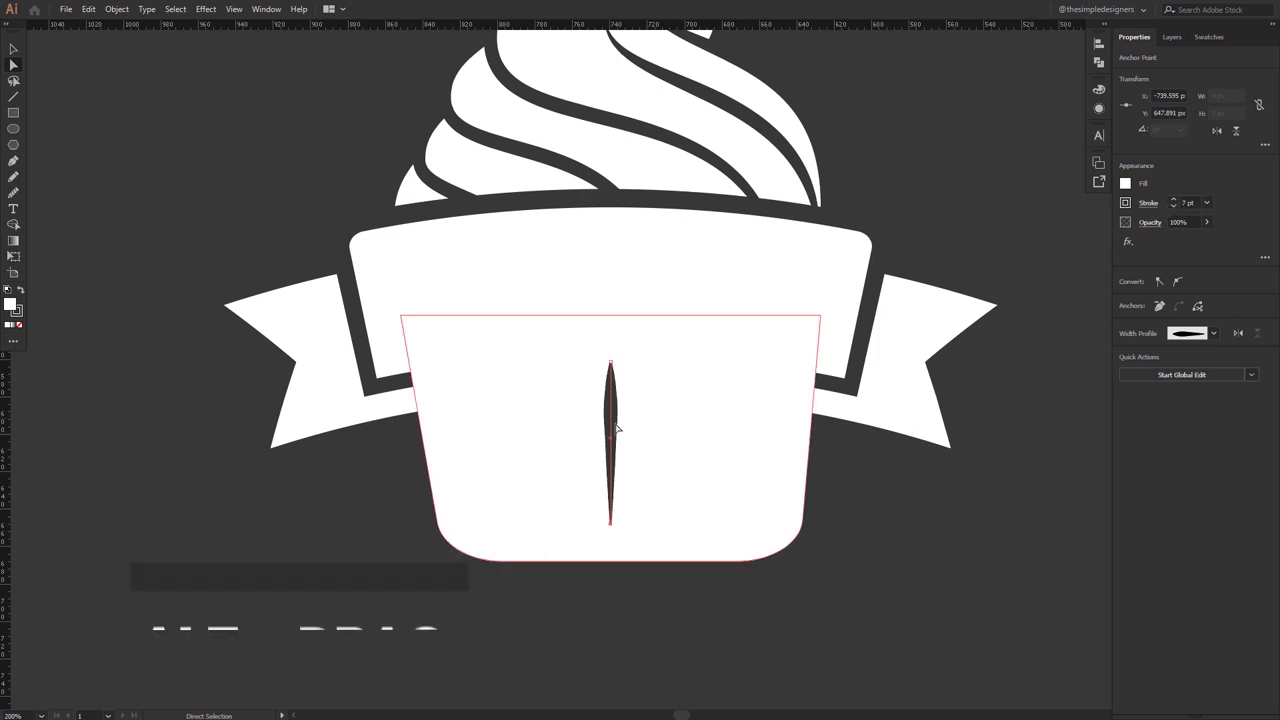
Step: Duplicate the centre groove to its right and tilt the copy outward
{"action": "key", "text": "v"}
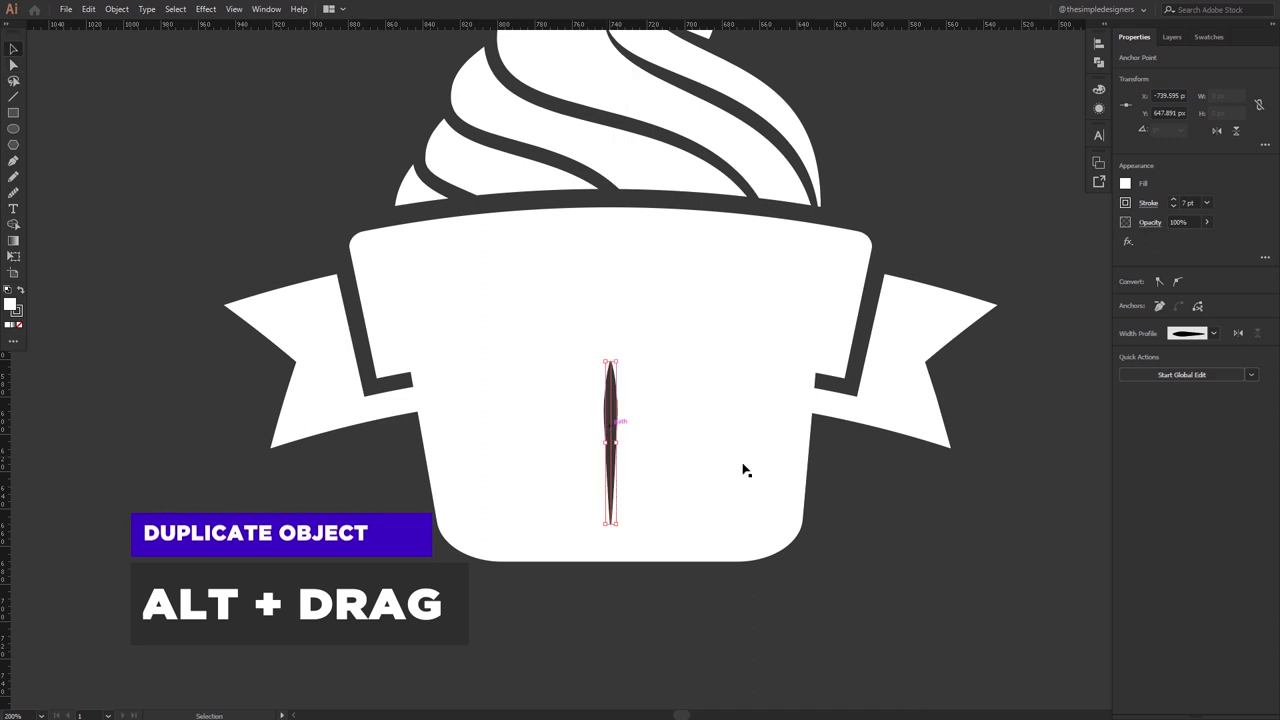
{"action": "left_click", "coordinate": [680, 458]}
{"action": "left_click", "coordinate": [612, 443]}
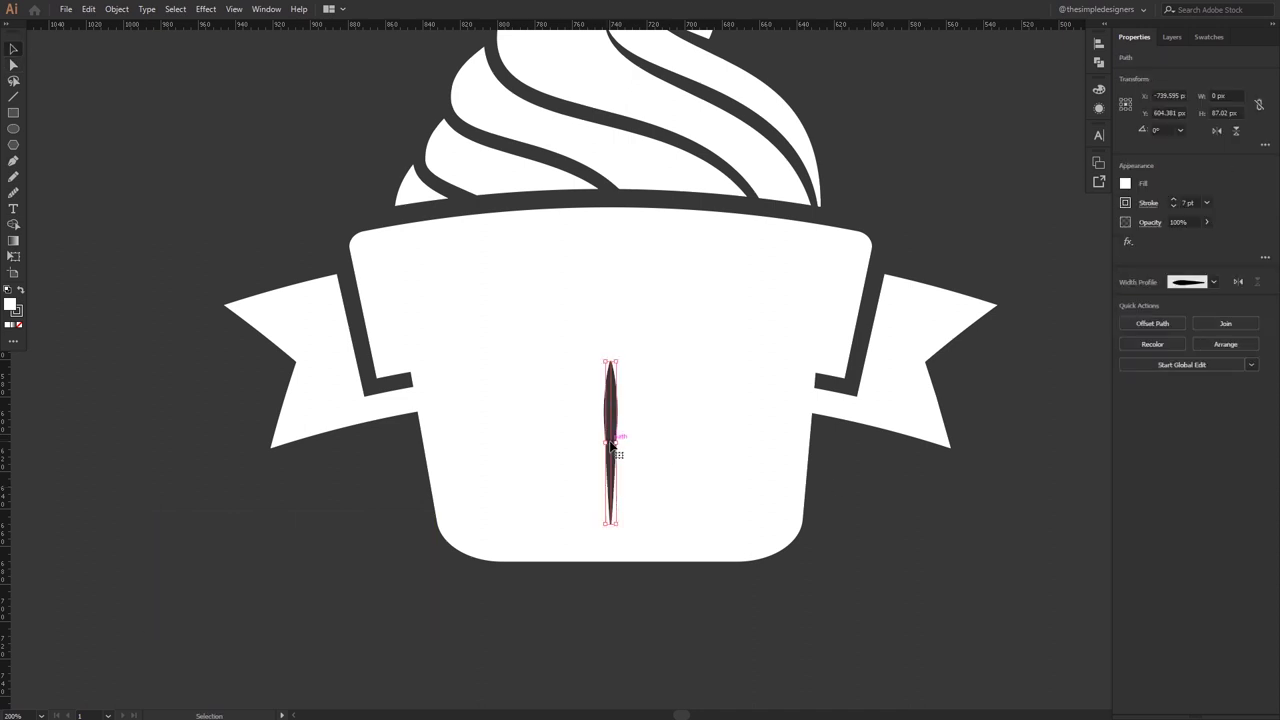
{"action": "left_click_drag", "start_coordinate": [611, 444], "coordinate": [640, 444]}
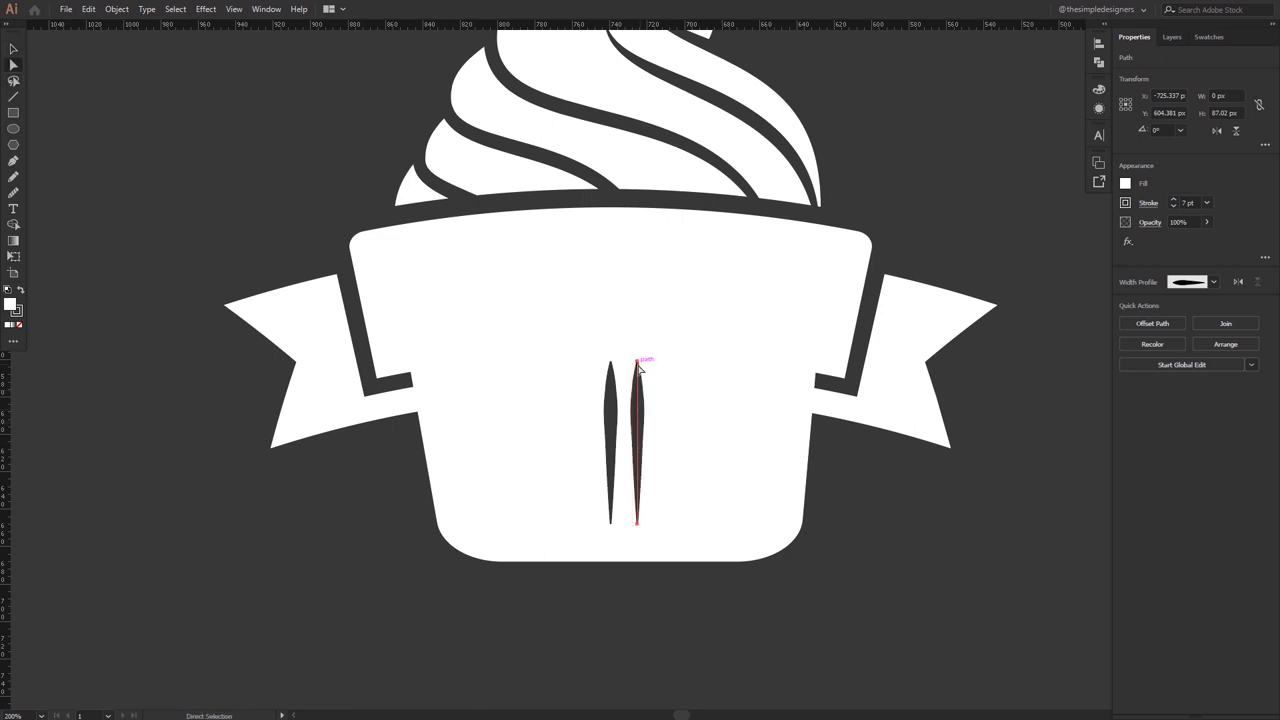
{"action": "left_click_drag", "start_coordinate": [637, 362], "coordinate": [662, 373]}
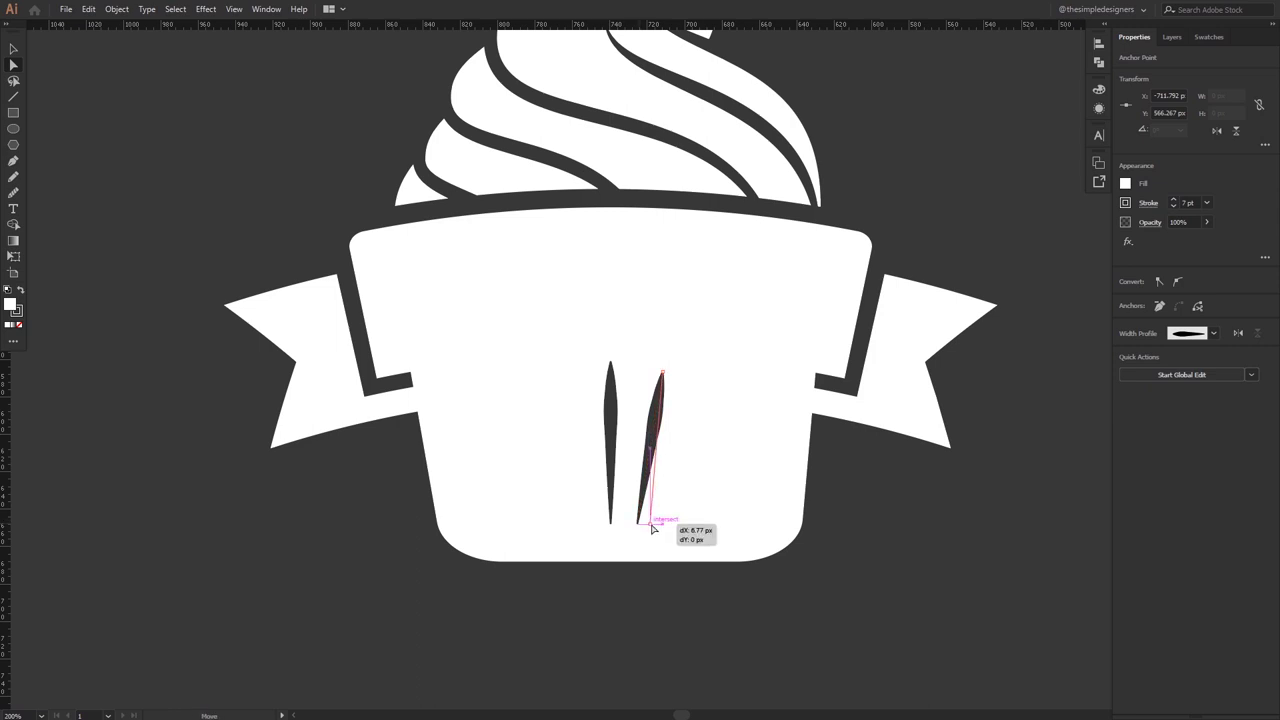
{"action": "left_click_drag", "start_coordinate": [652, 529], "coordinate": [651, 527]}
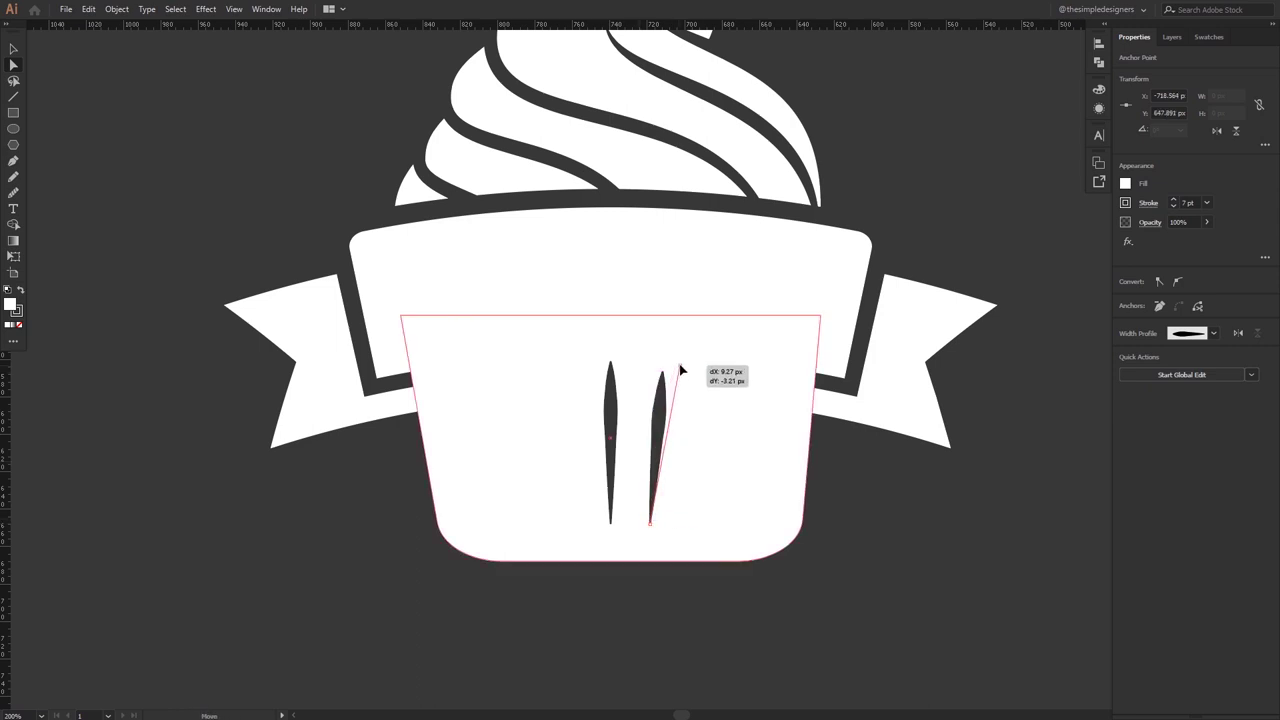
{"action": "left_click_drag", "start_coordinate": [678, 374], "coordinate": [679, 366]}
Step: Mirror a copy of the tilted groove to the left across the centre groove
{"action": "key", "text": "o"}
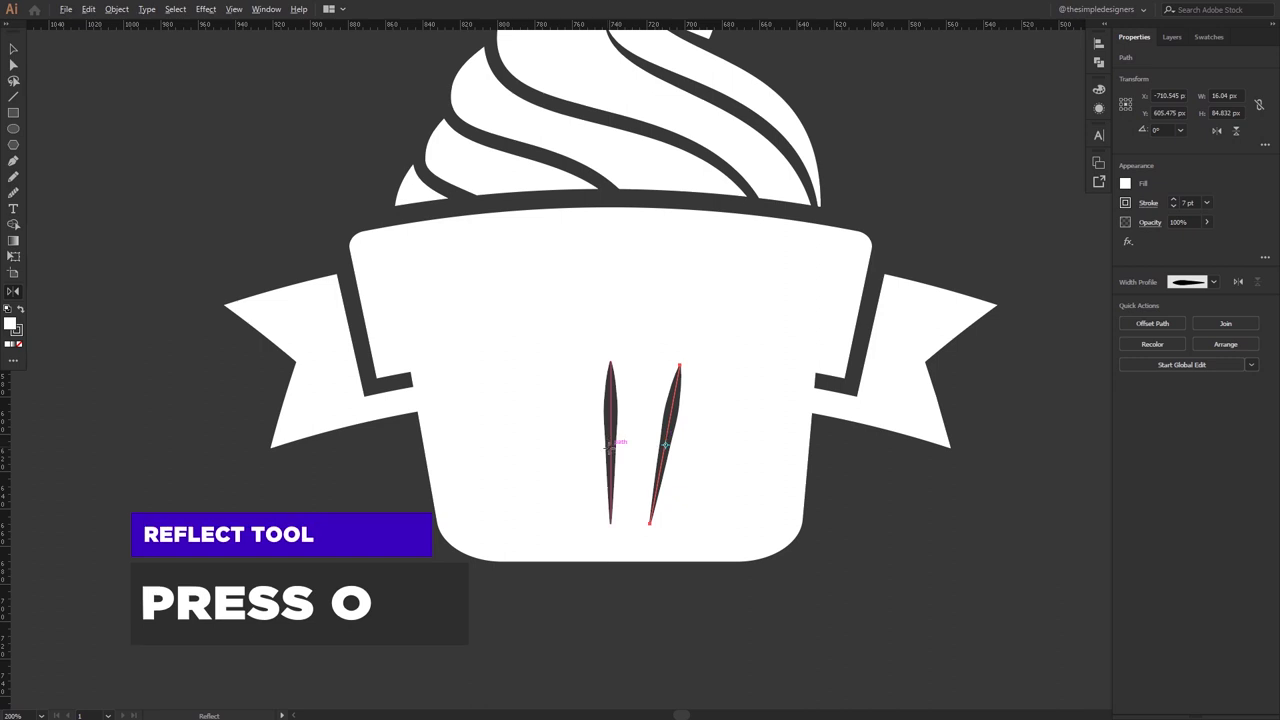
{"action": "left_click", "coordinate": [610, 400], "text": "alt"}
{"action": "left_click", "coordinate": [570, 449]}
Step: Duplicate the angled groove further right and tilt it more steeply outward
{"action": "key", "text": "v"}
{"action": "left_click", "coordinate": [850, 489]}
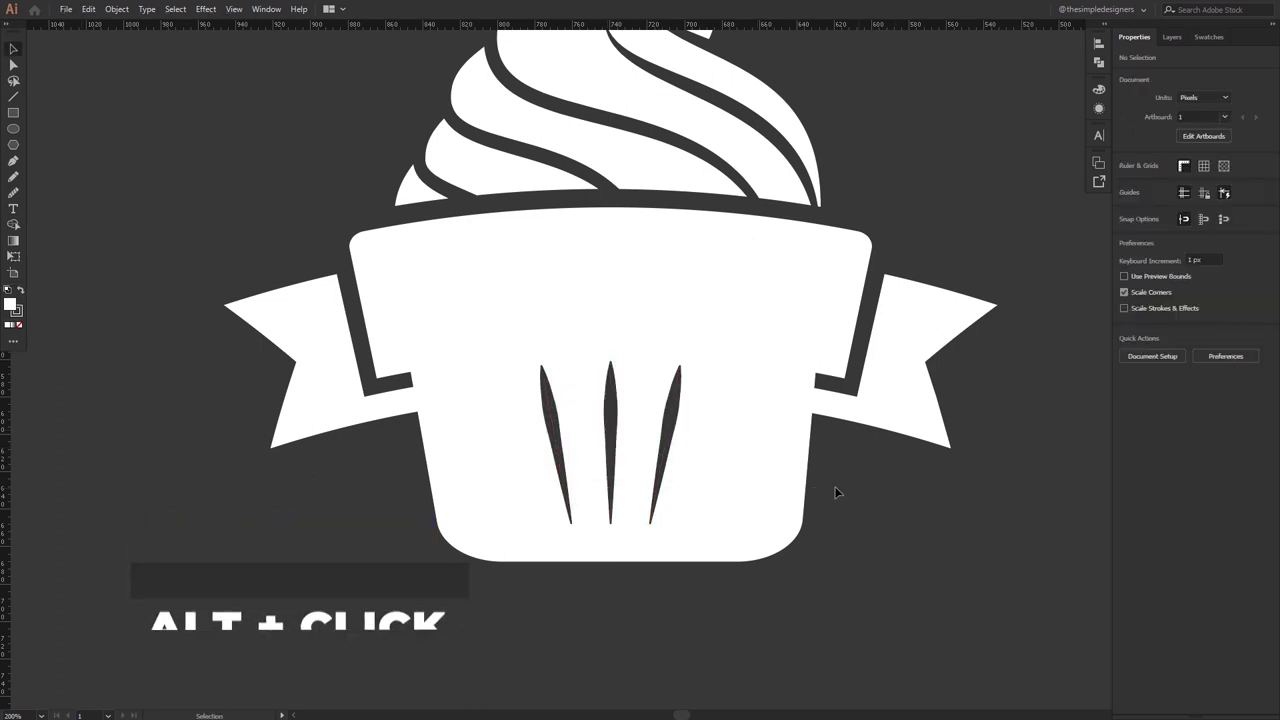
{"action": "left_click", "coordinate": [676, 440]}
{"action": "left_click_drag", "start_coordinate": [671, 437], "coordinate": [715, 430]}
{"action": "key", "text": "a"}
{"action": "left_click_drag", "start_coordinate": [722, 369], "coordinate": [737, 372]}
{"action": "left_click_drag", "start_coordinate": [692, 522], "coordinate": [698, 522]}
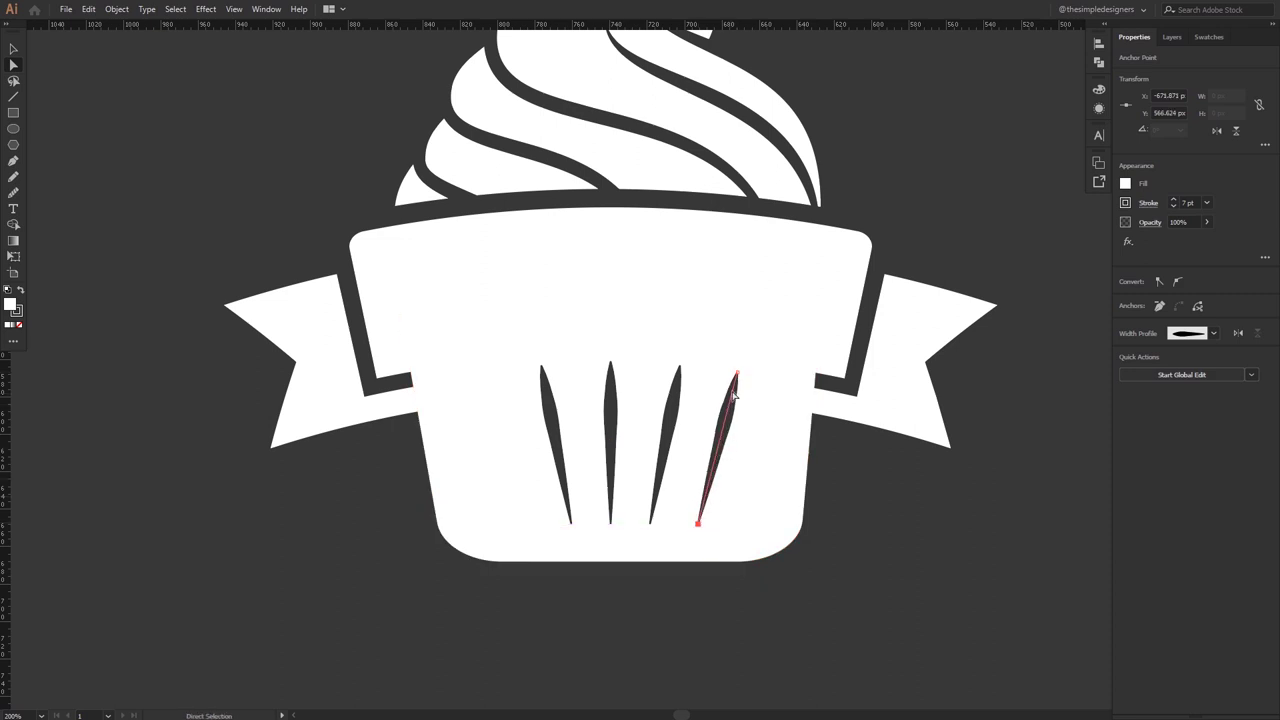
{"action": "left_click_drag", "start_coordinate": [739, 376], "coordinate": [738, 382]}
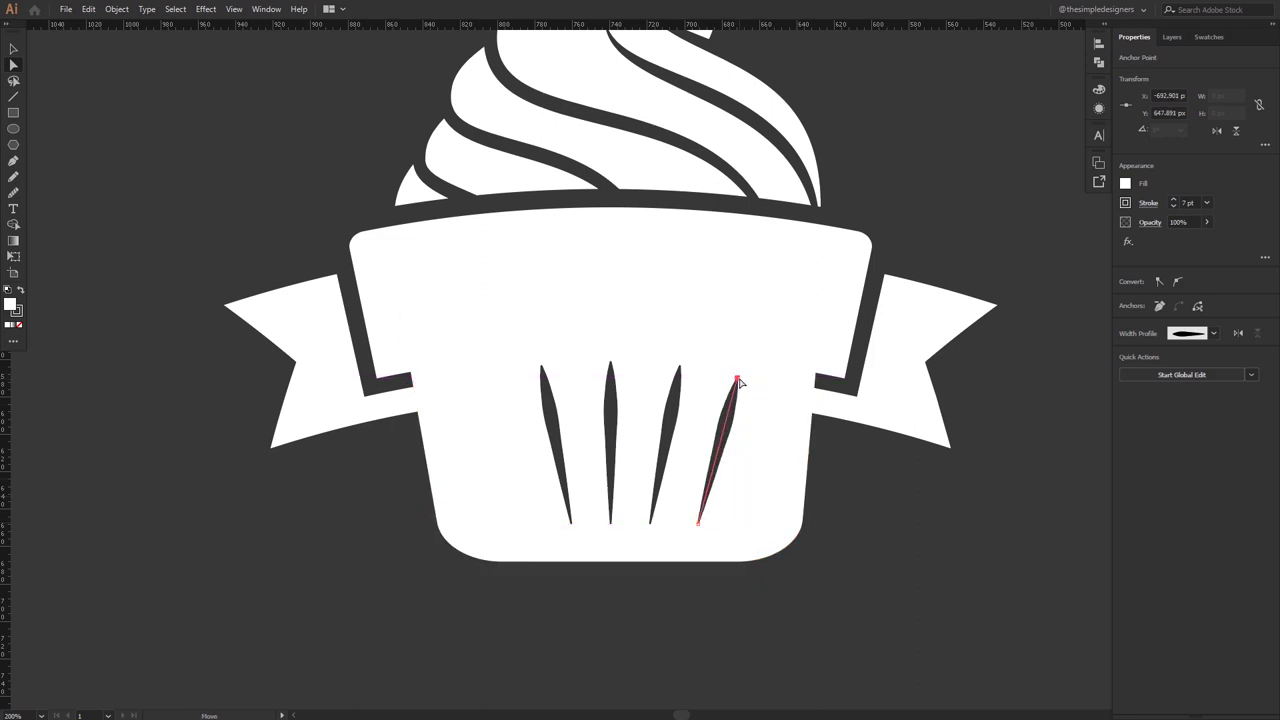
Step: Mirror the outer right groove to the far left across the centre groove
{"action": "key", "text": "v"}
{"action": "left_click", "coordinate": [719, 435]}
{"action": "key", "text": "o"}
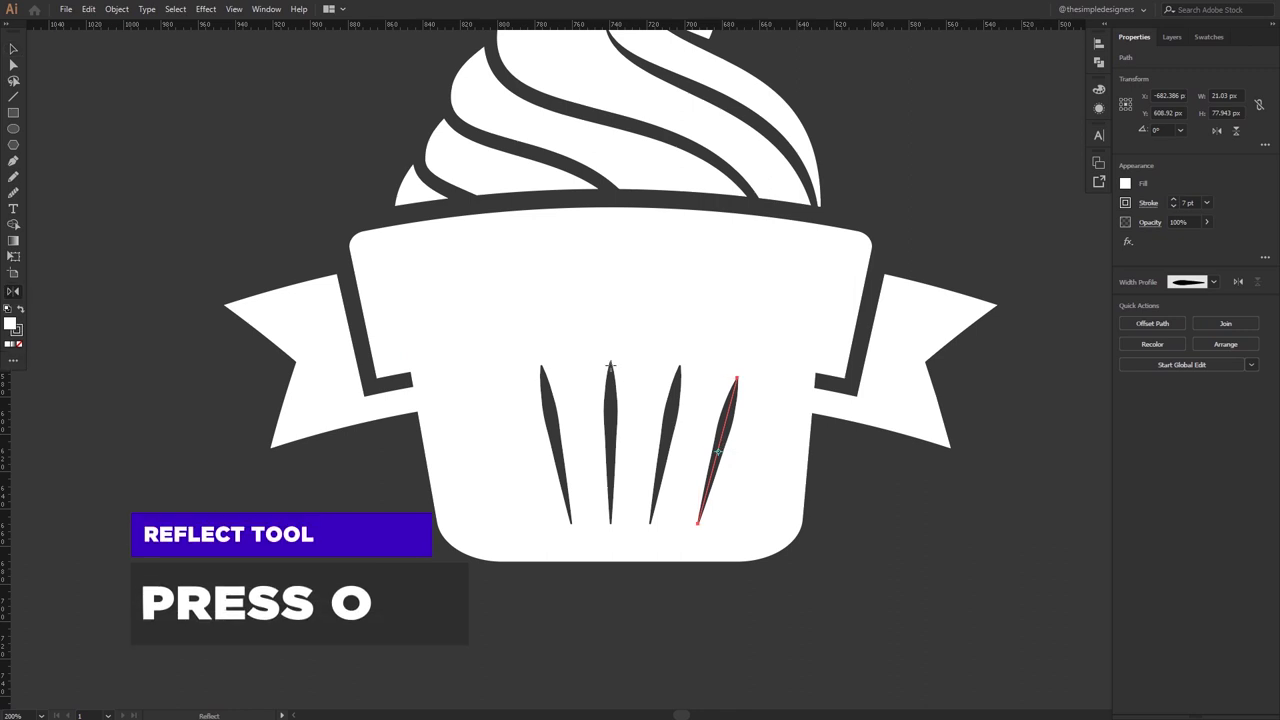
{"action": "left_click", "coordinate": [610, 358], "text": "alt"}
{"action": "left_click", "coordinate": [571, 449]}
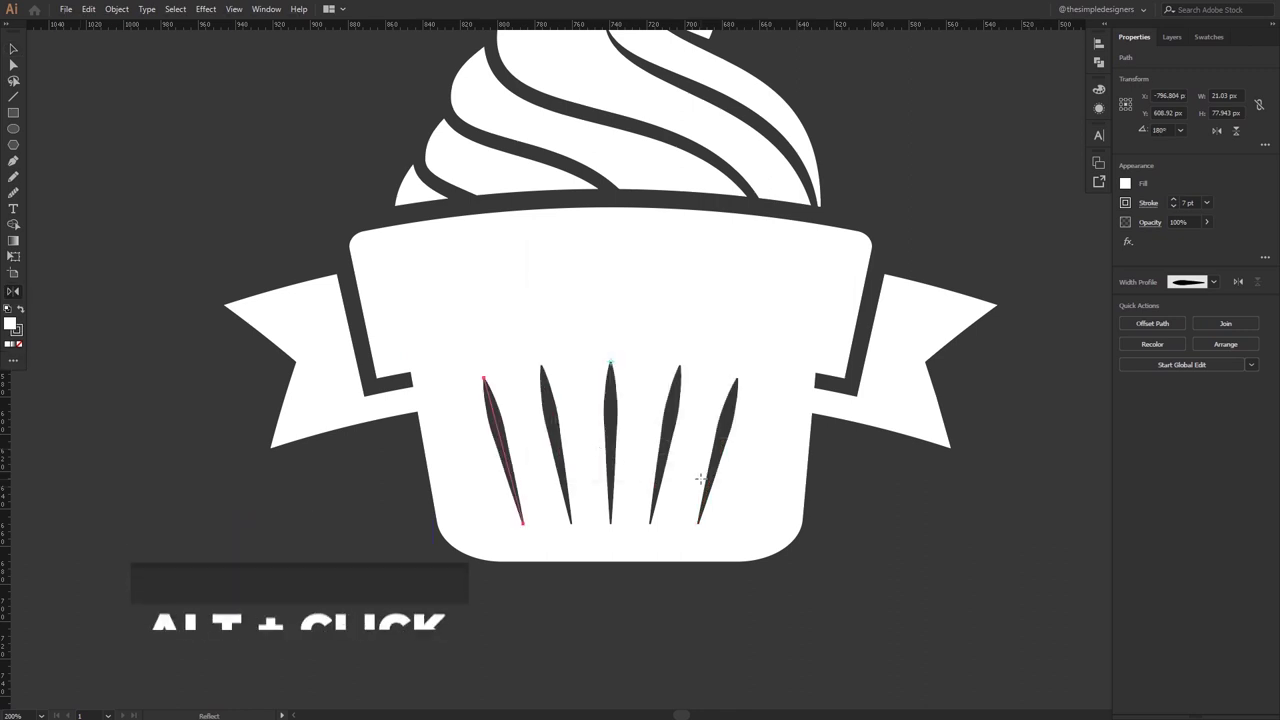
Step: Select all five grooves and scale them down slightly
{"action": "key", "text": "v"}
{"action": "left_click", "coordinate": [903, 503]}
{"action": "left_click", "coordinate": [720, 440]}
{"action": "left_click", "coordinate": [666, 440], "text": "shift"}
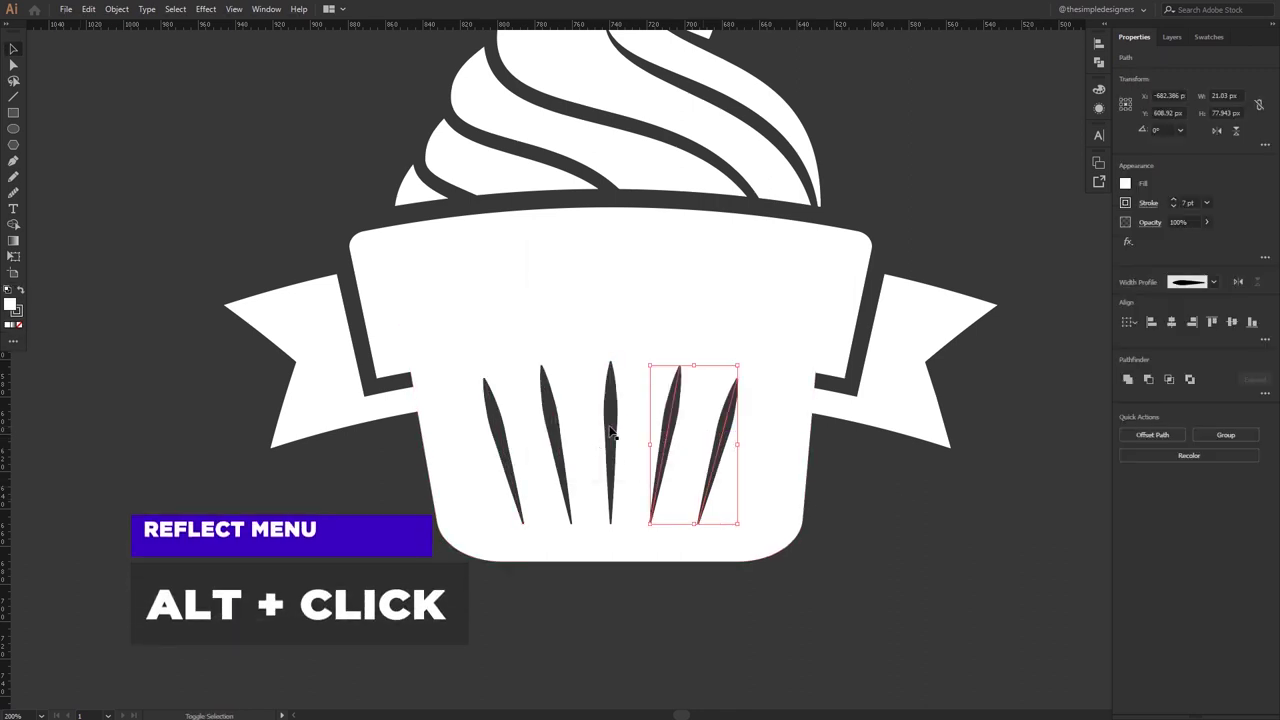
{"action": "left_click", "coordinate": [610, 440], "text": "shift"}
{"action": "left_click", "coordinate": [557, 440], "text": "shift"}
{"action": "left_click", "coordinate": [505, 443], "text": "shift"}
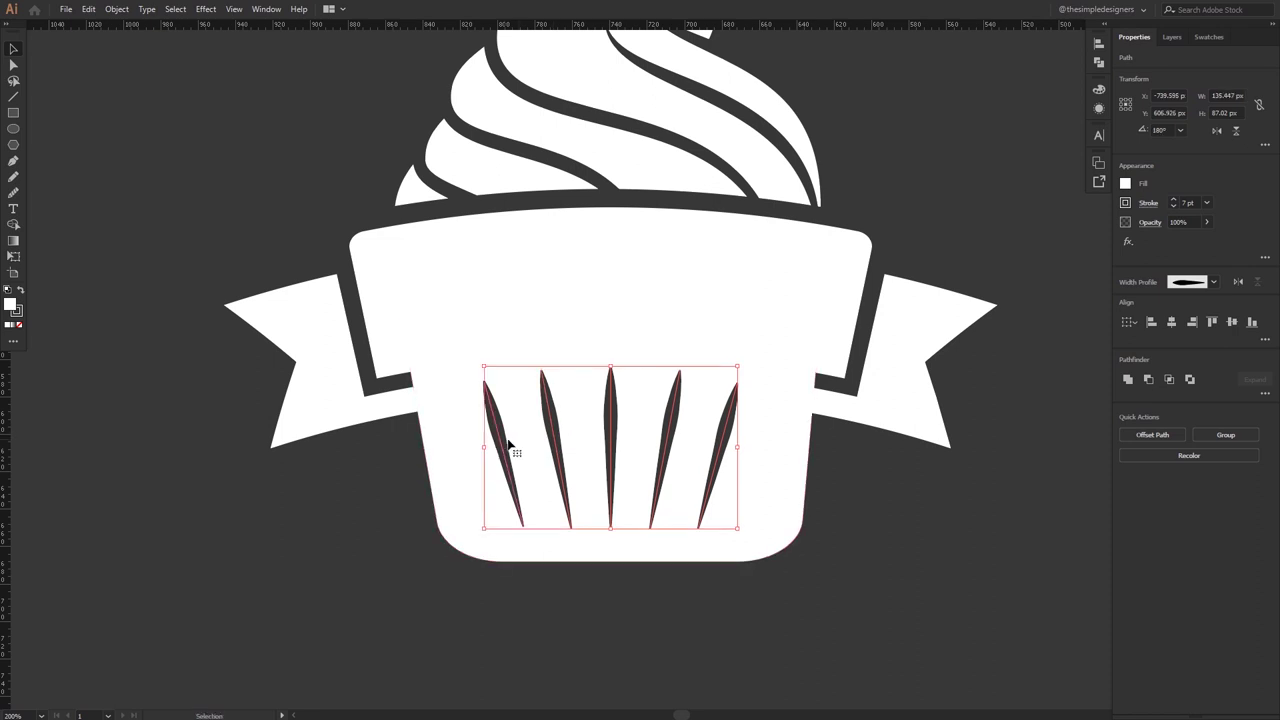
{"action": "left_click_drag", "start_coordinate": [736, 368], "coordinate": [732, 368]}
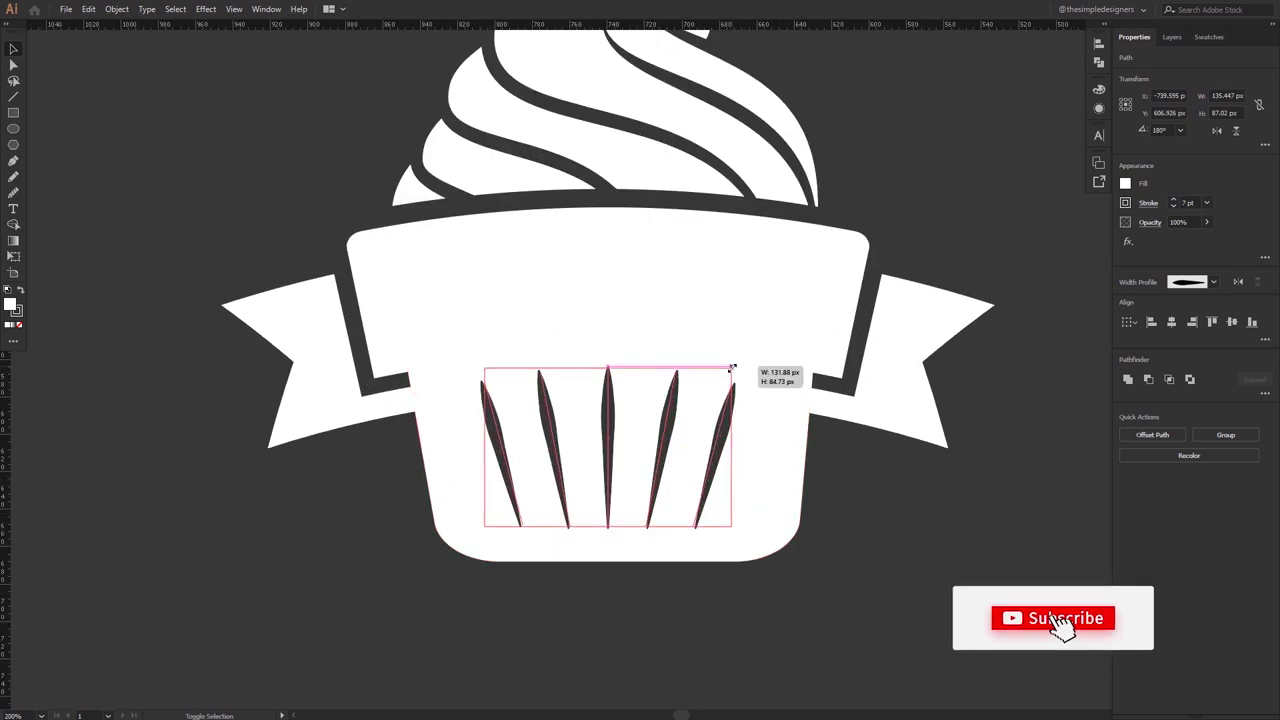
Step: Expand the appearance of the five groove strokes into filled shapes
{"action": "left_click", "coordinate": [117, 9]}
{"action": "left_click", "coordinate": [165, 168]}
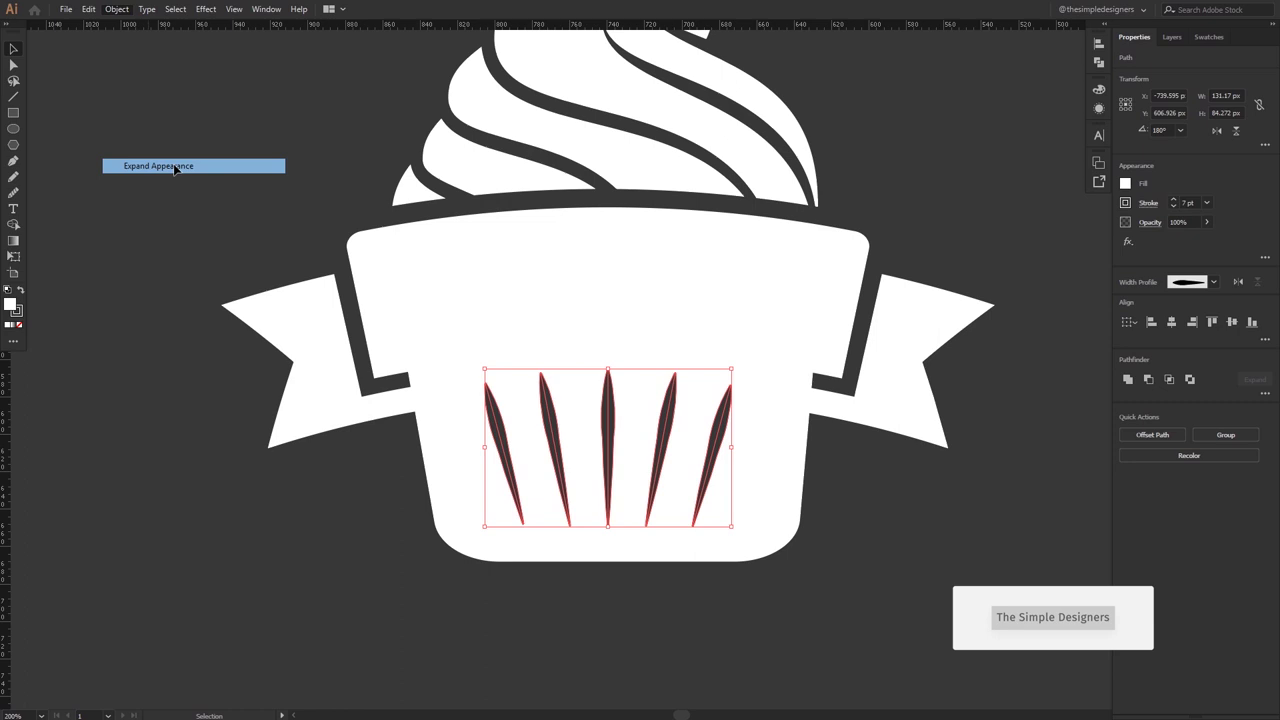
{"action": "left_click", "coordinate": [810, 555]}
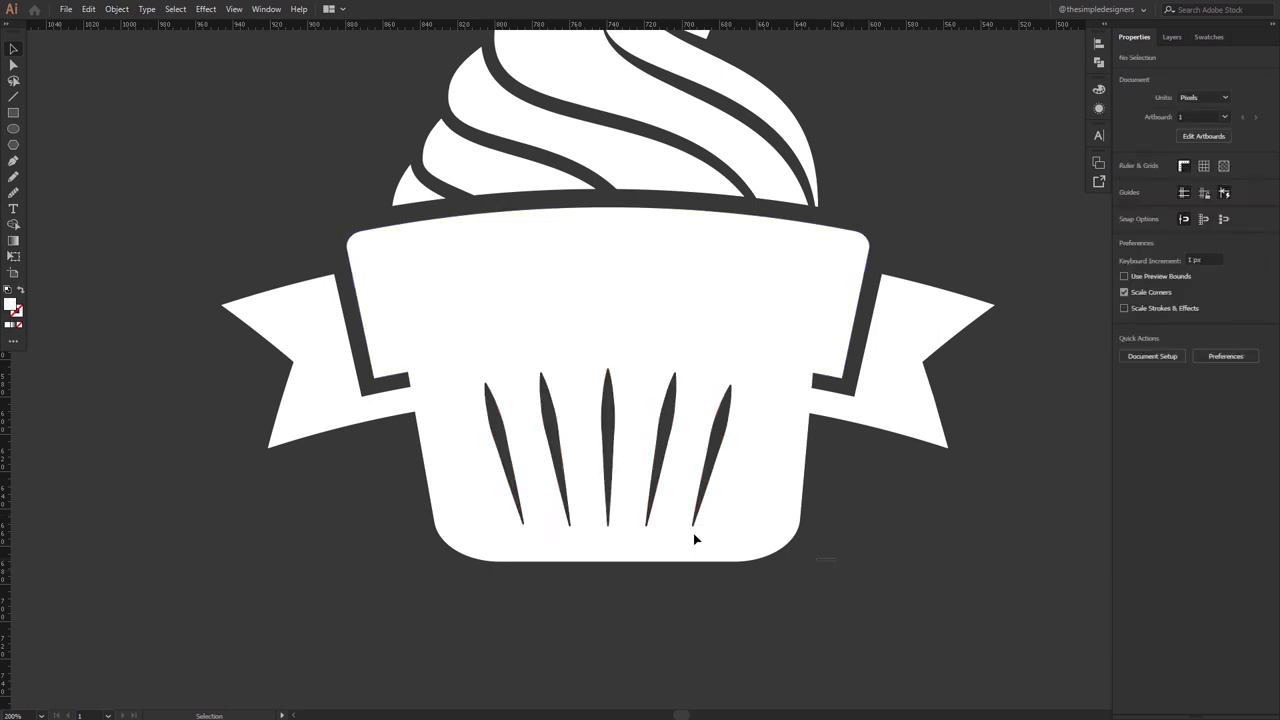
{"action": "left_click_drag", "start_coordinate": [427, 497], "coordinate": [427, 495]}
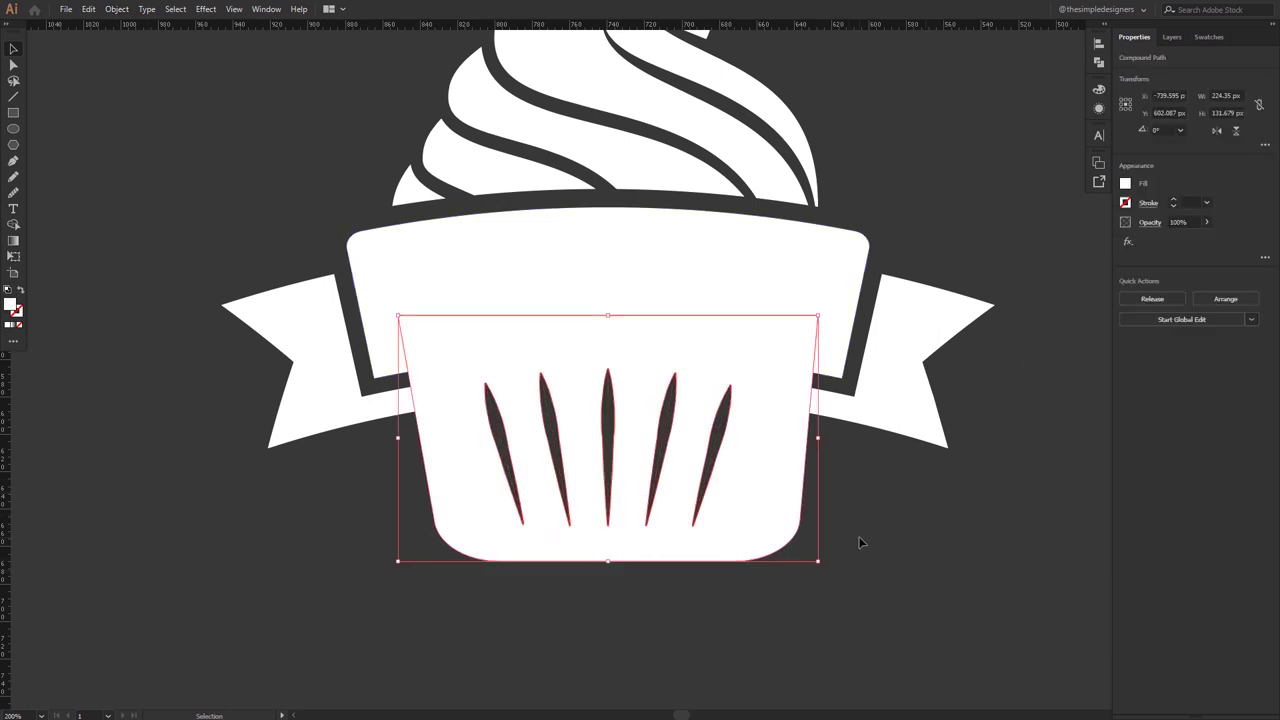
{"action": "left_click", "coordinate": [812, 494]}
Step: Select the left and right ribbon tail pieces together
{"action": "scroll", "coordinate": [812, 494], "scroll_direction": "down", "scroll_amount": 1}
{"action": "scroll", "coordinate": [812, 494], "scroll_direction": "up", "scroll_amount": 1}
{"action": "left_click", "coordinate": [768, 487]}
{"action": "left_click", "coordinate": [866, 418]}
{"action": "left_click", "coordinate": [388, 412], "text": "shift"}
{"action": "scroll", "coordinate": [798, 495], "scroll_direction": "down", "scroll_amount": 1}
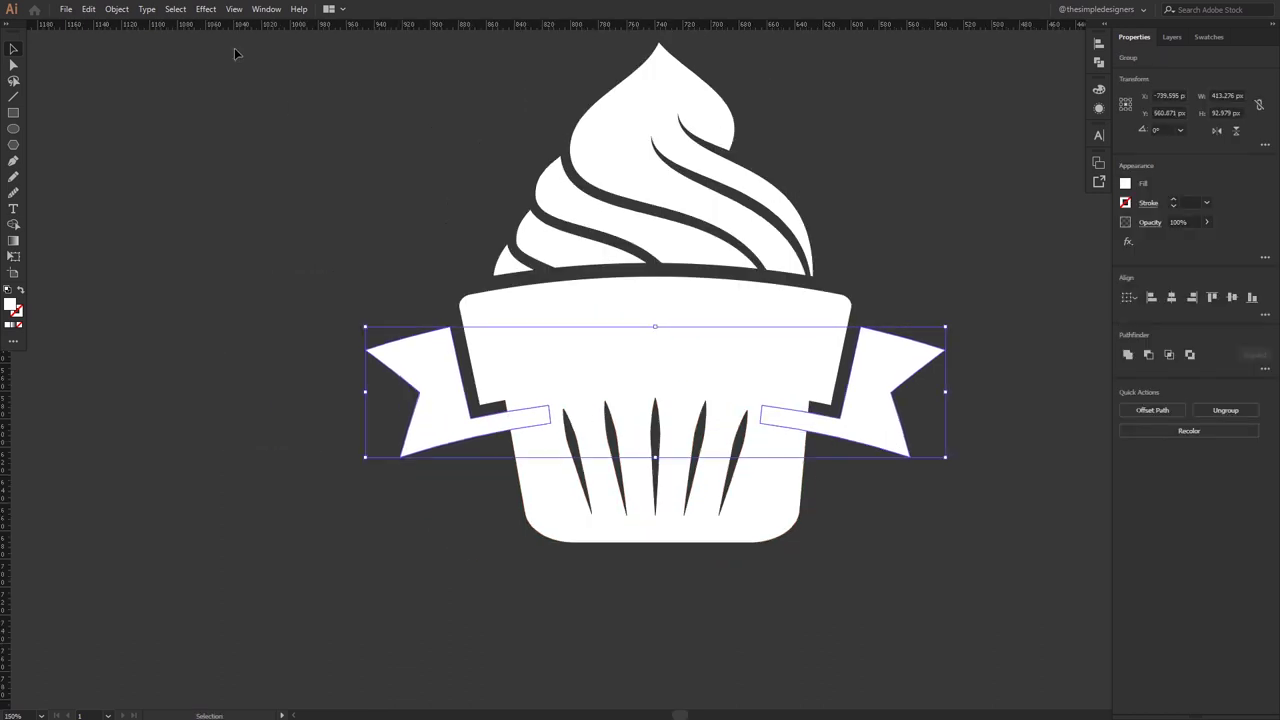
Step: Create a 6 px offset path around the selected ribbon tails
{"action": "left_click", "coordinate": [108, 10]}
{"action": "left_click", "coordinate": [330, 360]}
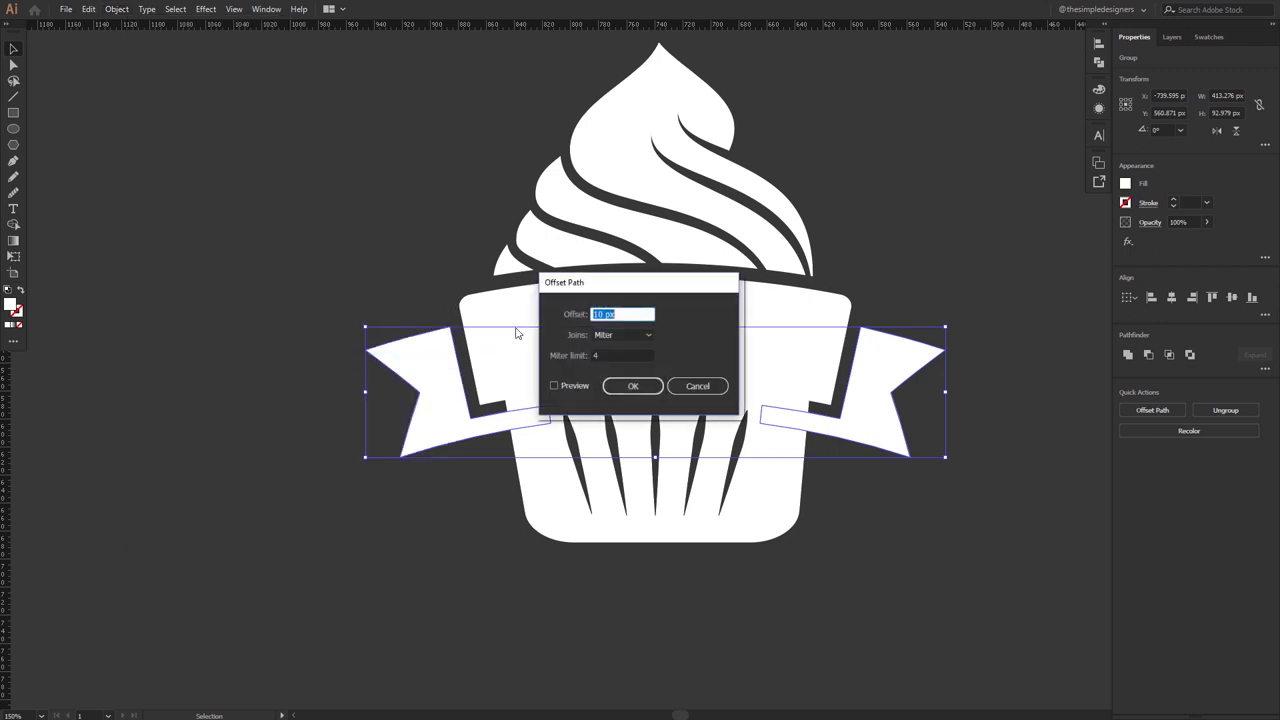
{"action": "left_click", "coordinate": [555, 386]}
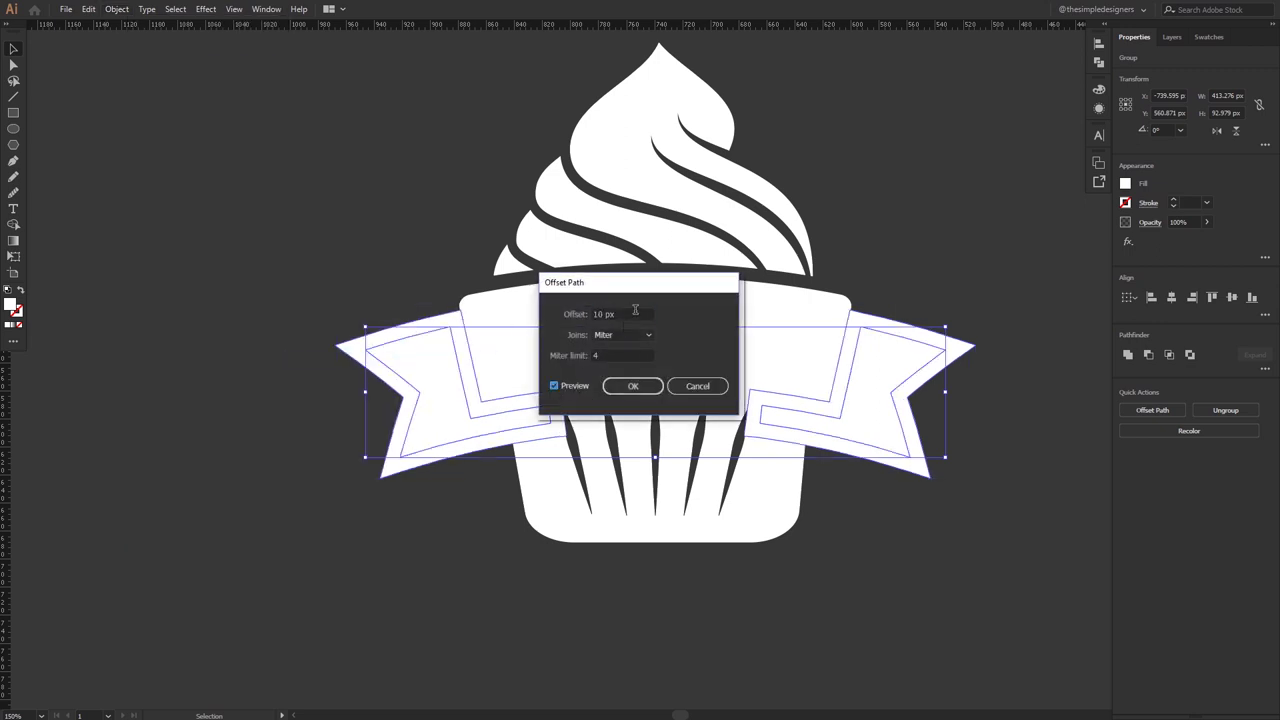
{"action": "key", "text": "Down"}
{"action": "key", "text": "Down"}
{"action": "key", "text": "Down"}
{"action": "key", "text": "Down"}
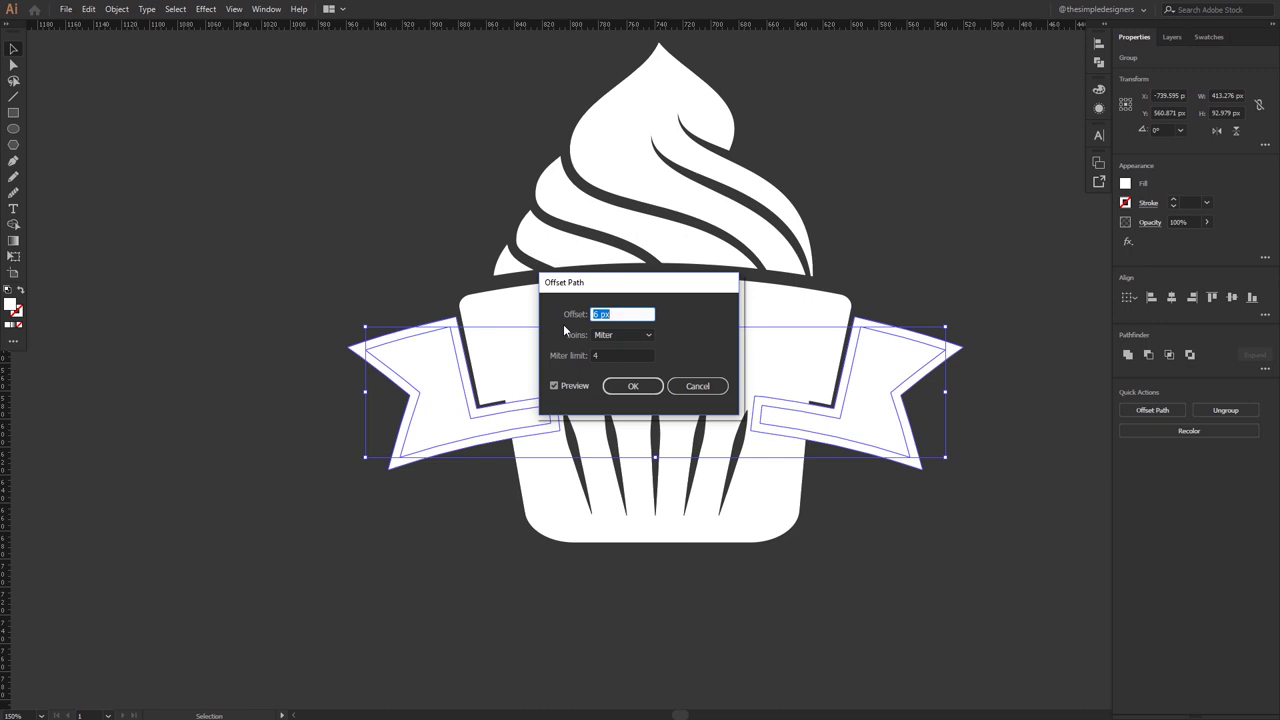
{"action": "left_click", "coordinate": [633, 386]}
Step: Add the cupcake base to the selection and apply Pathfinder Minus Front
{"action": "left_click", "coordinate": [786, 505], "text": "shift"}
{"action": "left_click", "coordinate": [1148, 356]}
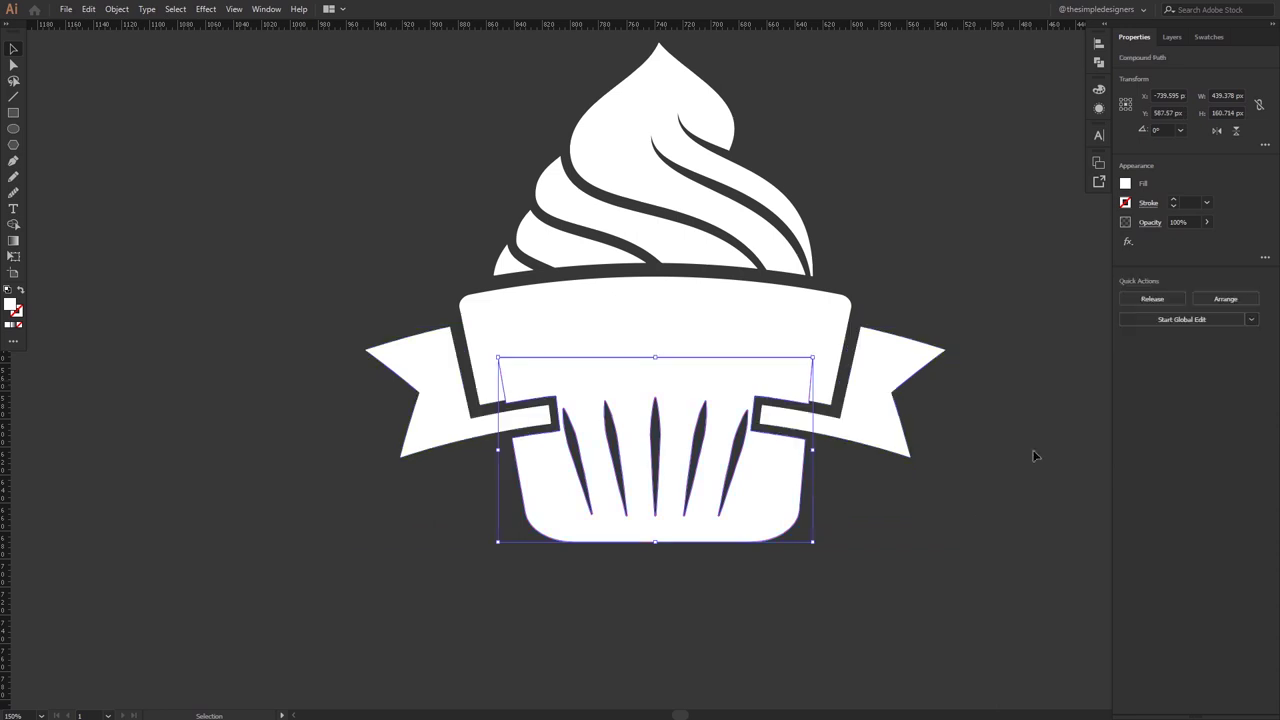
{"action": "left_click", "coordinate": [940, 540]}
{"action": "left_click", "coordinate": [784, 363]}
Step: Create a 6 px offset path around the ribbon's front band
{"action": "left_click", "coordinate": [117, 9]}
{"action": "mouse_move", "coordinate": [132, 312]}
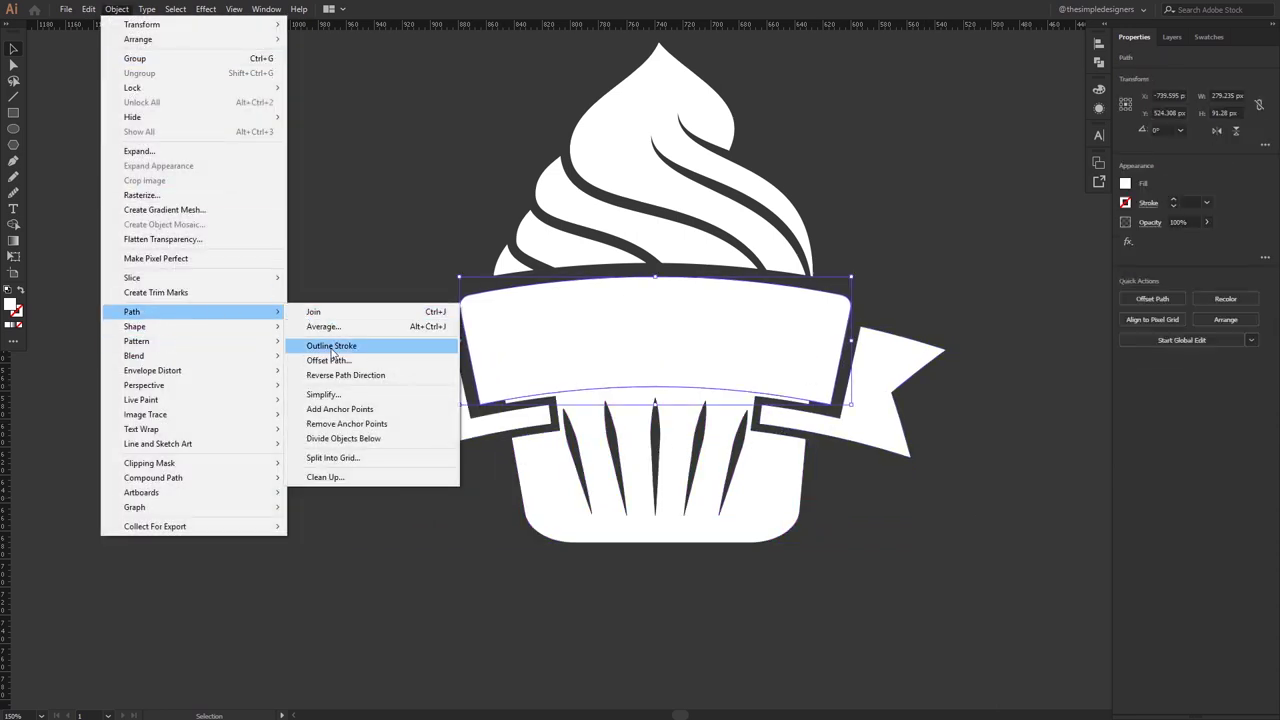
{"action": "left_click", "coordinate": [329, 360]}
{"action": "left_click", "coordinate": [576, 386]}
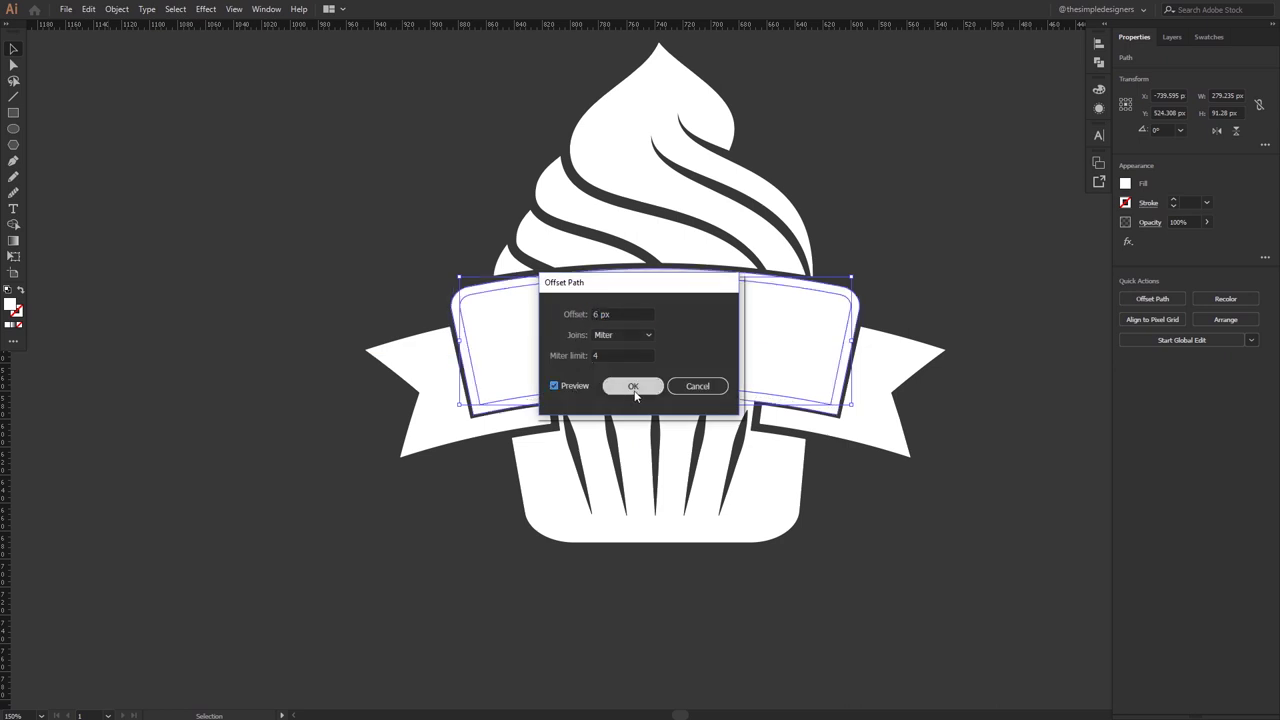
{"action": "left_click", "coordinate": [634, 395]}
Step: Try Minus Front with the base, undo it, and reselect the offset and base
{"action": "left_click", "coordinate": [746, 528], "text": "shift"}
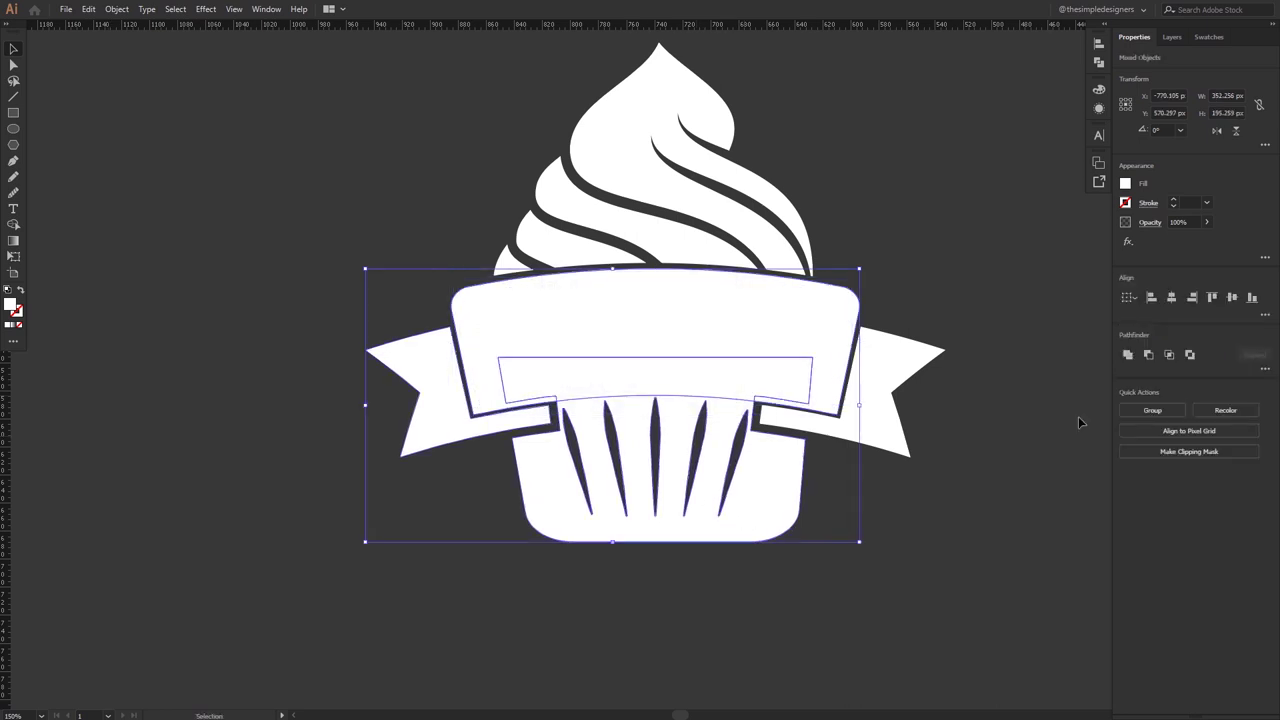
{"action": "left_click", "coordinate": [1149, 354]}
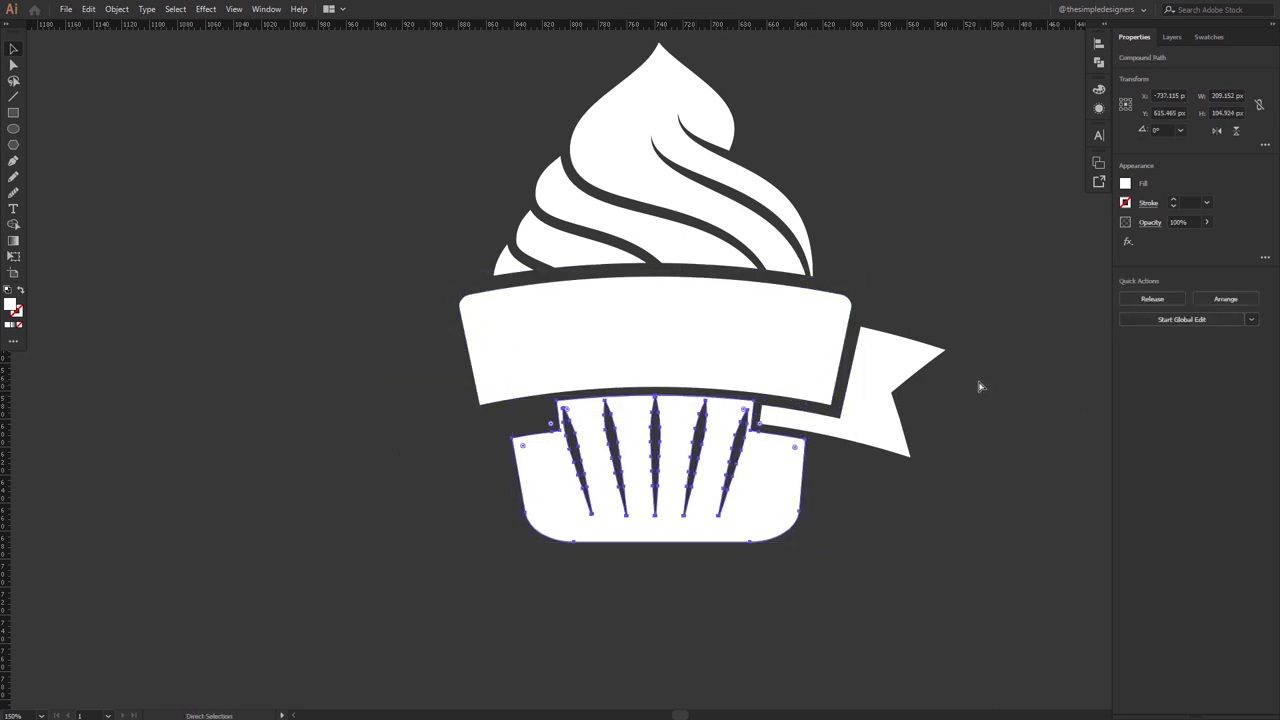
{"action": "key", "text": "ctrl+z"}
{"action": "left_click", "coordinate": [929, 514]}
{"action": "left_click", "coordinate": [766, 360]}
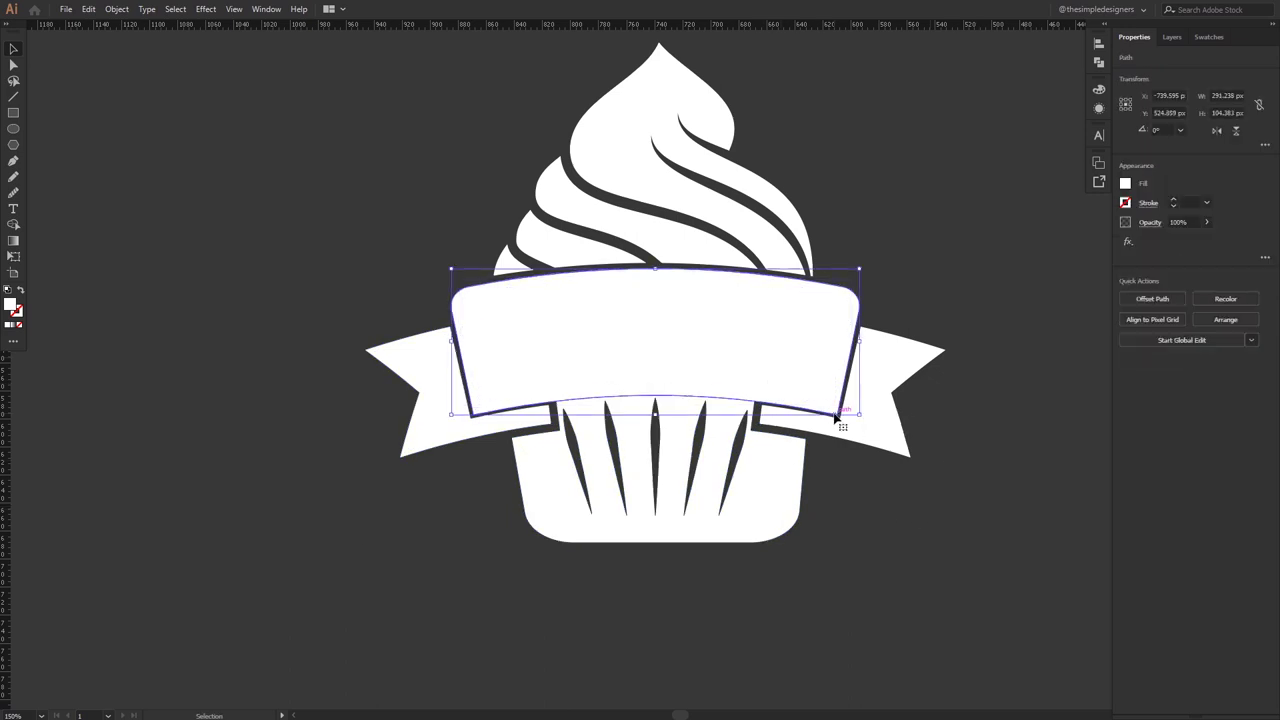
{"action": "left_click", "coordinate": [782, 497], "text": "shift"}
Step: Ungroup the shapes and cut the offset gap out of the cupcake base with Minus Front
{"action": "right_click", "coordinate": [771, 278]}
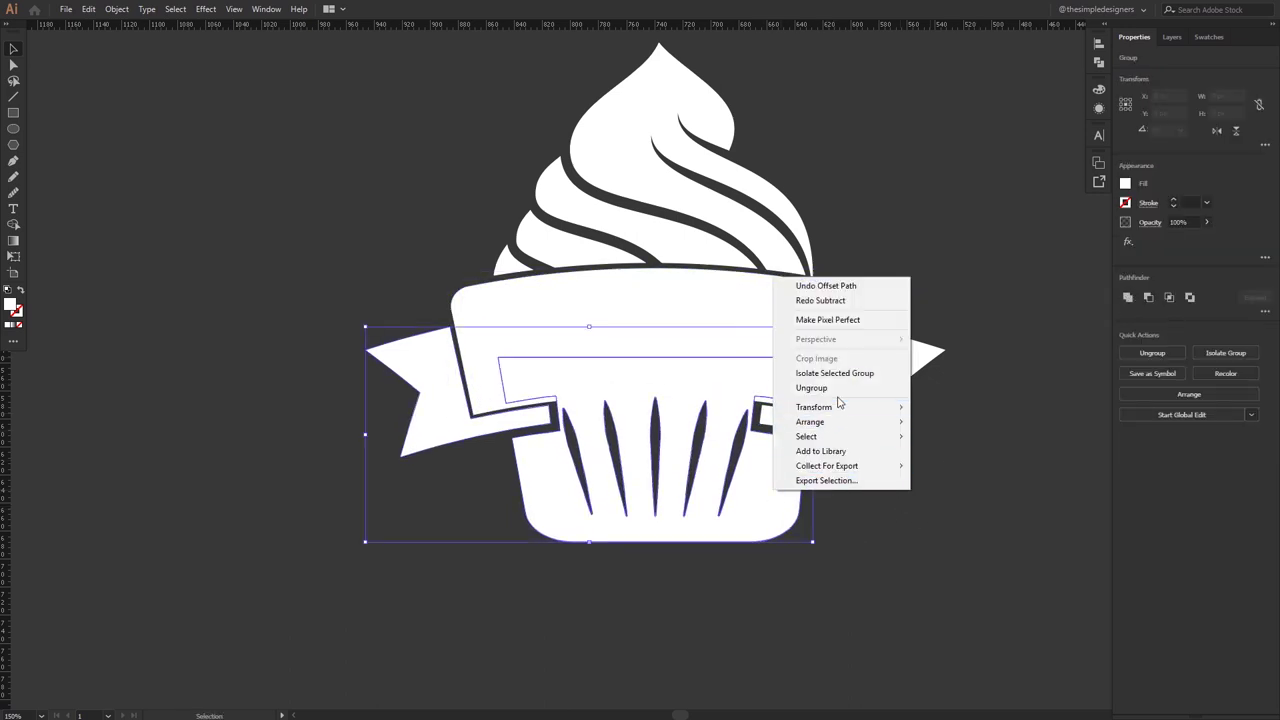
{"action": "left_click", "coordinate": [883, 510]}
{"action": "left_click", "coordinate": [760, 507]}
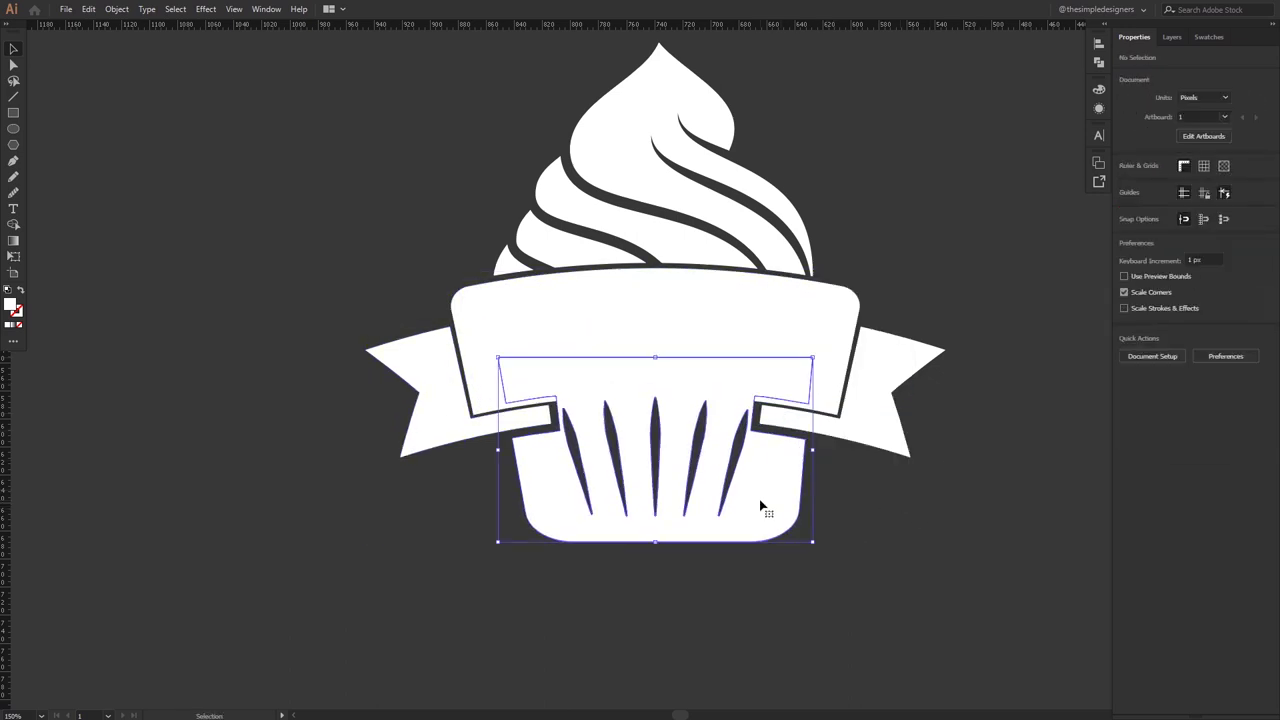
{"action": "left_click", "coordinate": [836, 388], "text": "shift"}
{"action": "left_click", "coordinate": [1148, 354]}
{"action": "left_click", "coordinate": [1060, 396]}
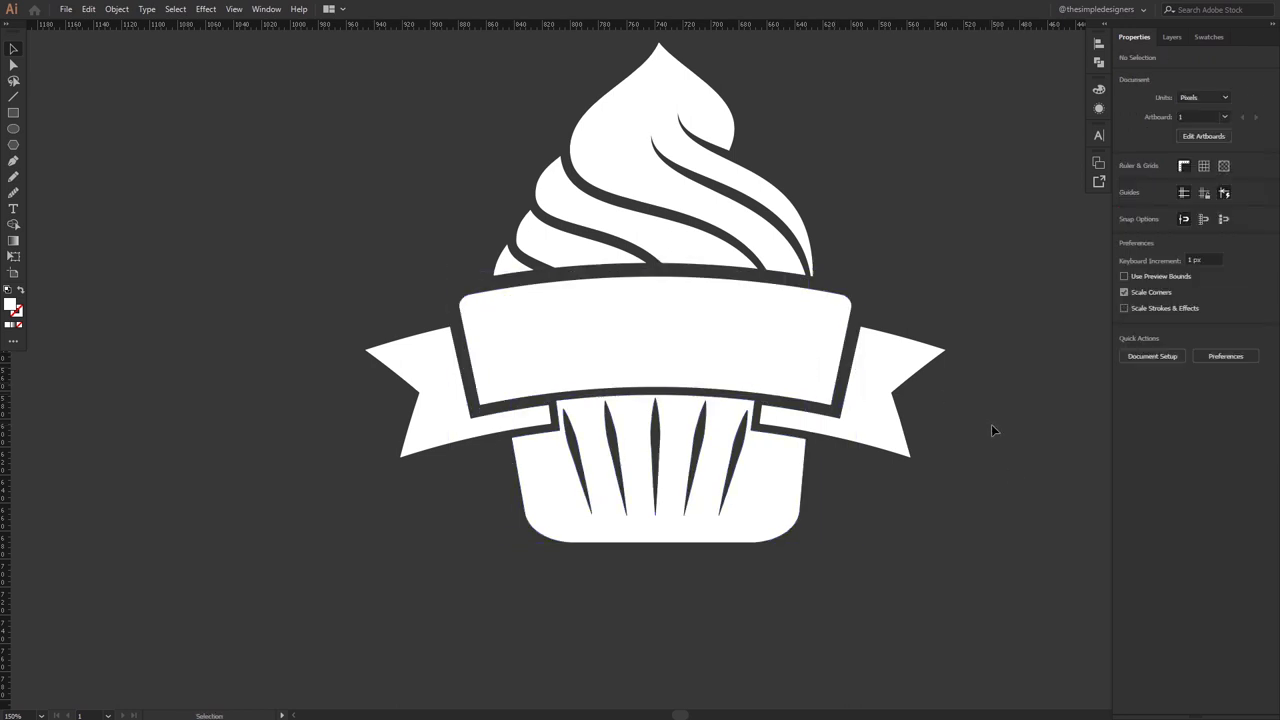
Step: Narrow the cup's bottom to about 200 px using Free Transform Perspective Distort
{"action": "scroll", "coordinate": [864, 505], "scroll_direction": "down", "scroll_amount": 2}
{"action": "scroll", "coordinate": [946, 528], "scroll_direction": "up", "scroll_amount": 2}
{"action": "left_click", "coordinate": [677, 500]}
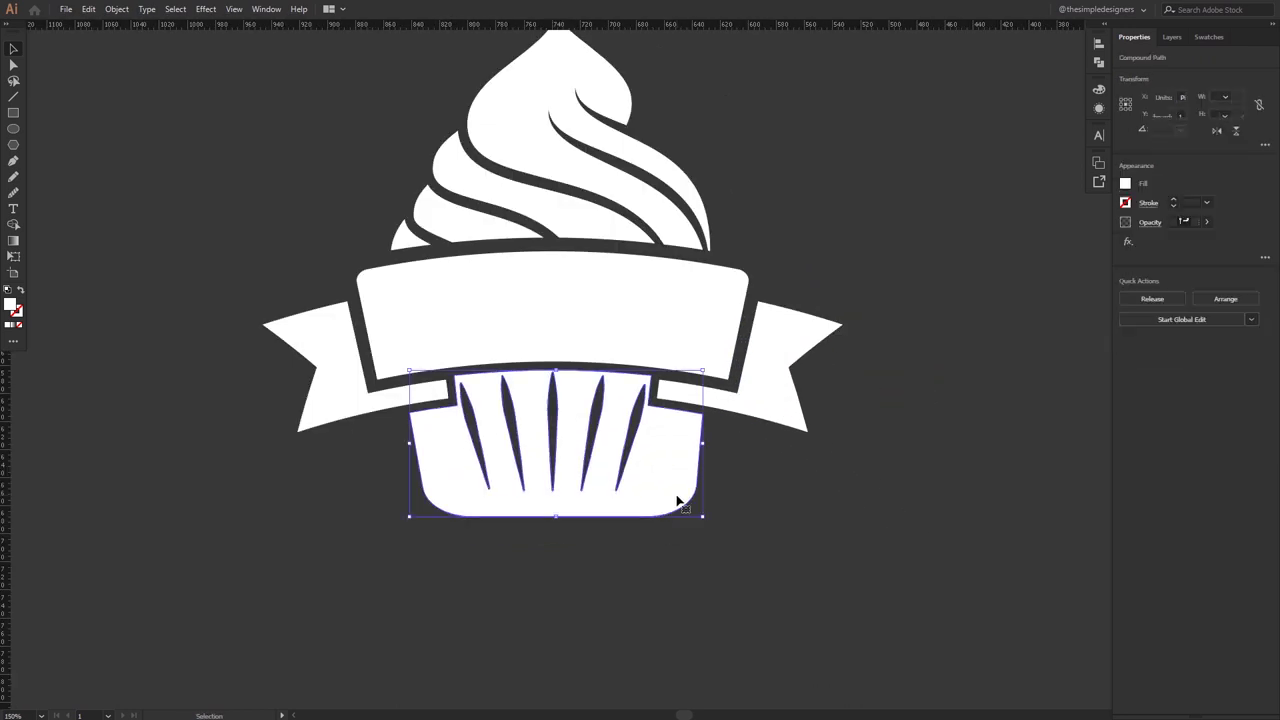
{"action": "left_click", "coordinate": [14, 261]}
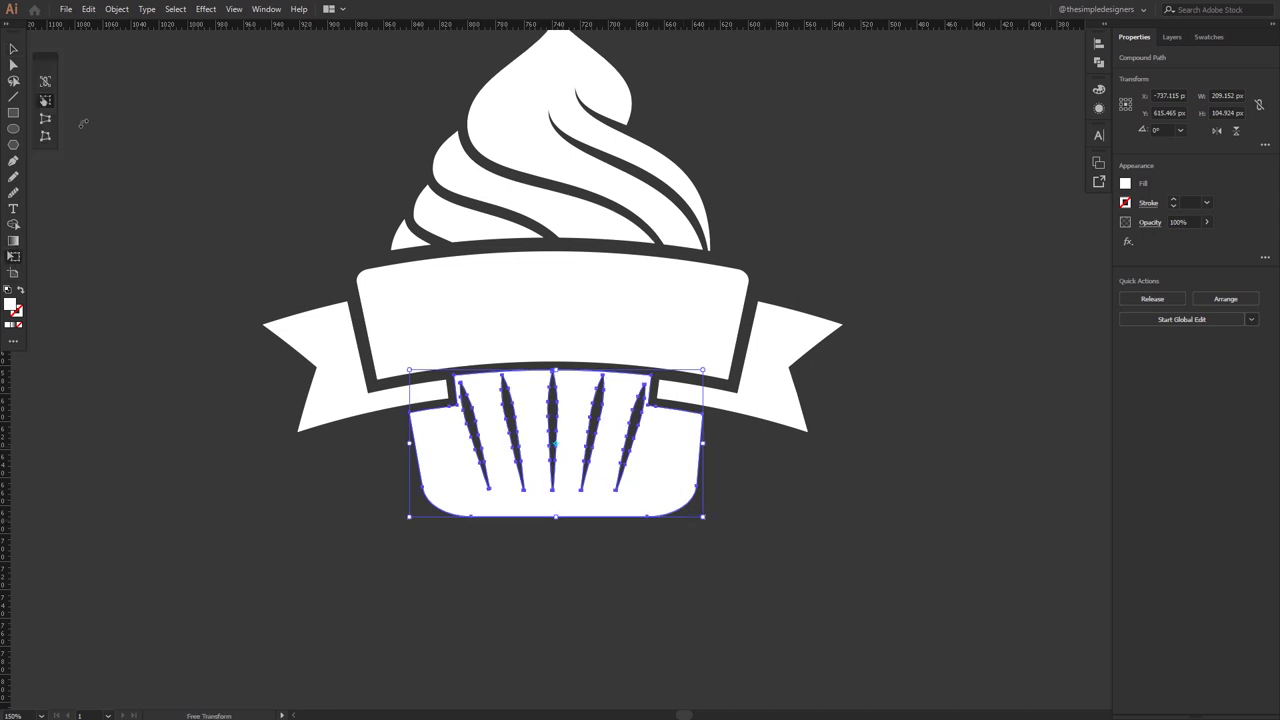
{"action": "left_click_drag", "start_coordinate": [705, 525], "coordinate": [684, 516]}
{"action": "key", "text": "v"}
{"action": "left_click", "coordinate": [795, 524]}
Step: Move the Bitty's Bakery text onto the ribbon band
{"action": "scroll", "coordinate": [795, 533], "scroll_direction": "down", "scroll_amount": 2}
{"action": "scroll", "coordinate": [795, 533], "scroll_direction": "down", "scroll_amount": 1}
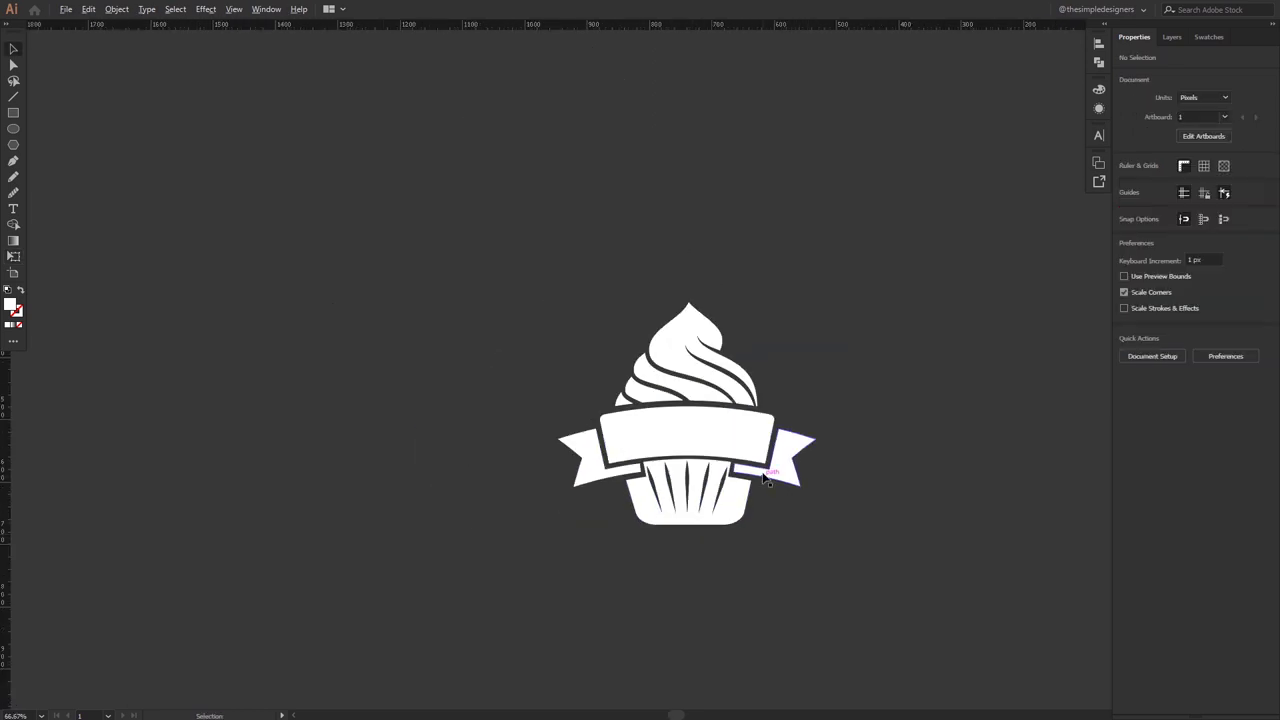
{"action": "scroll", "coordinate": [762, 478], "scroll_direction": "up", "scroll_amount": 2}
{"action": "scroll", "coordinate": [741, 483], "scroll_direction": "down", "scroll_amount": 3}
{"action": "left_click_drag", "start_coordinate": [930, 160], "coordinate": [535, 492]}
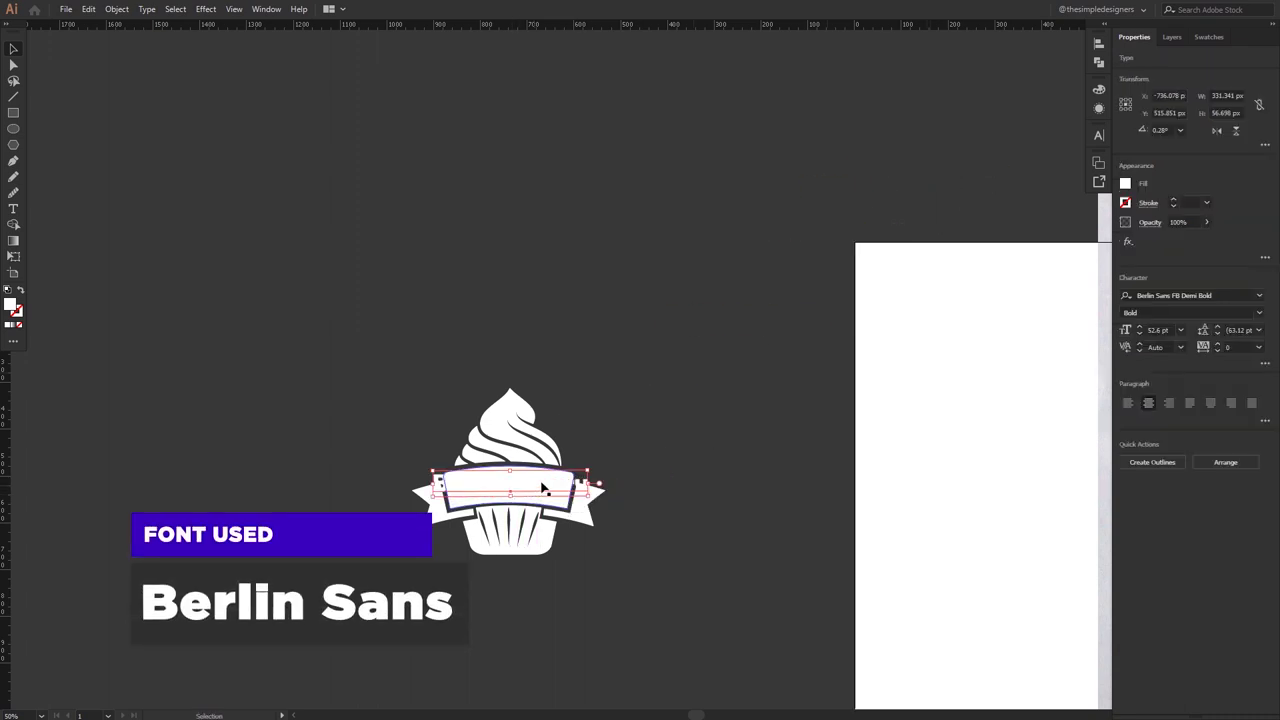
Step: Make the Bitty's Bakery text dark, bring it to front, and place it on Layer 4
{"action": "key", "text": "slash"}
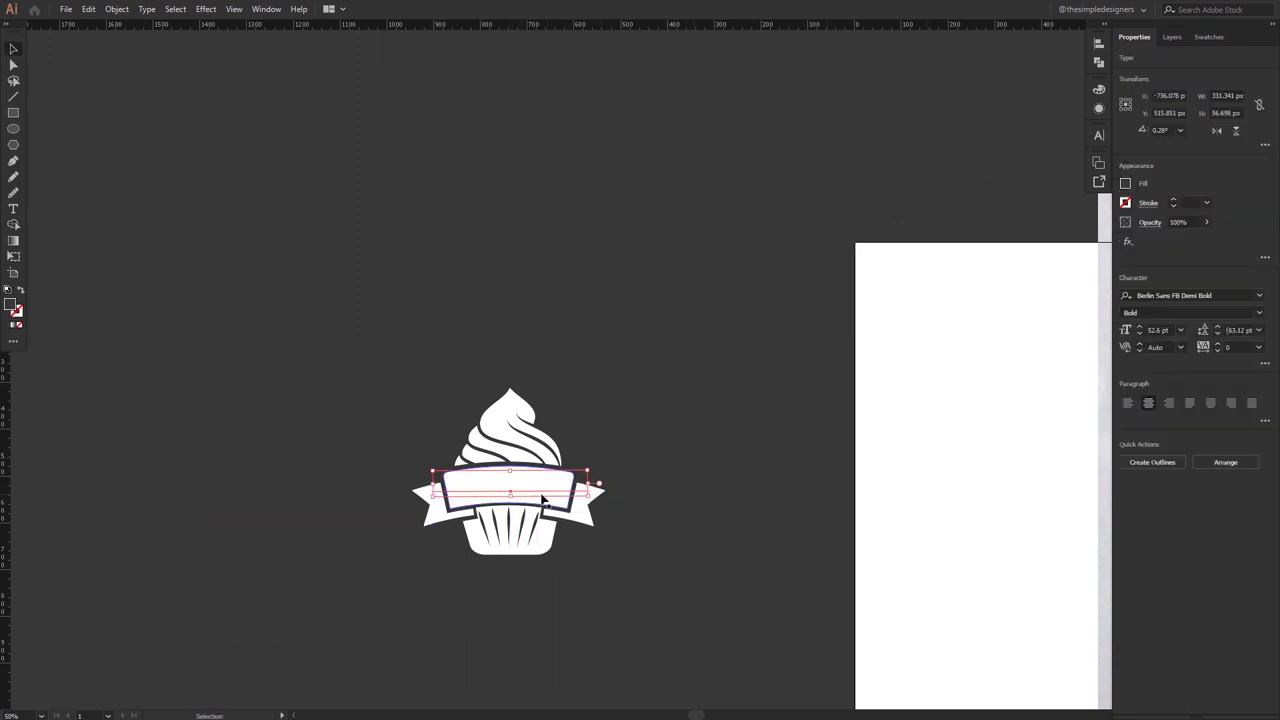
{"action": "right_click", "coordinate": [541, 498]}
{"action": "left_click", "coordinate": [763, 422]}
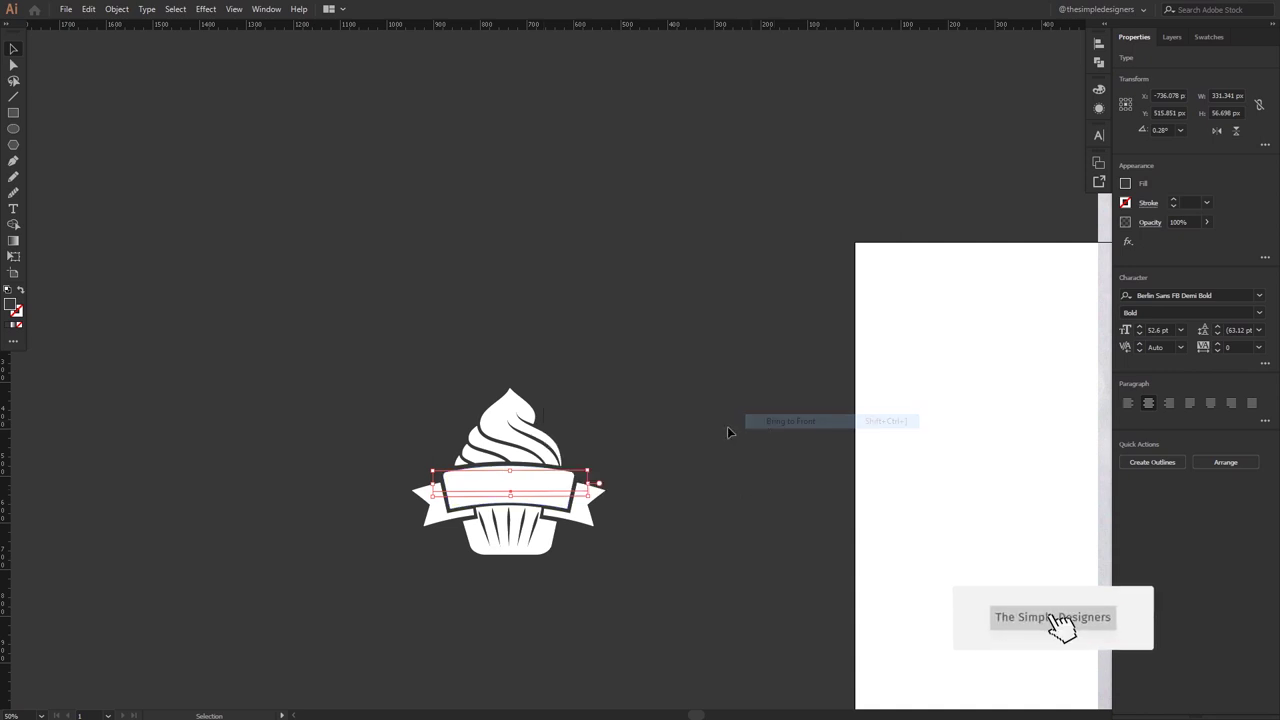
{"action": "left_click", "coordinate": [1171, 37]}
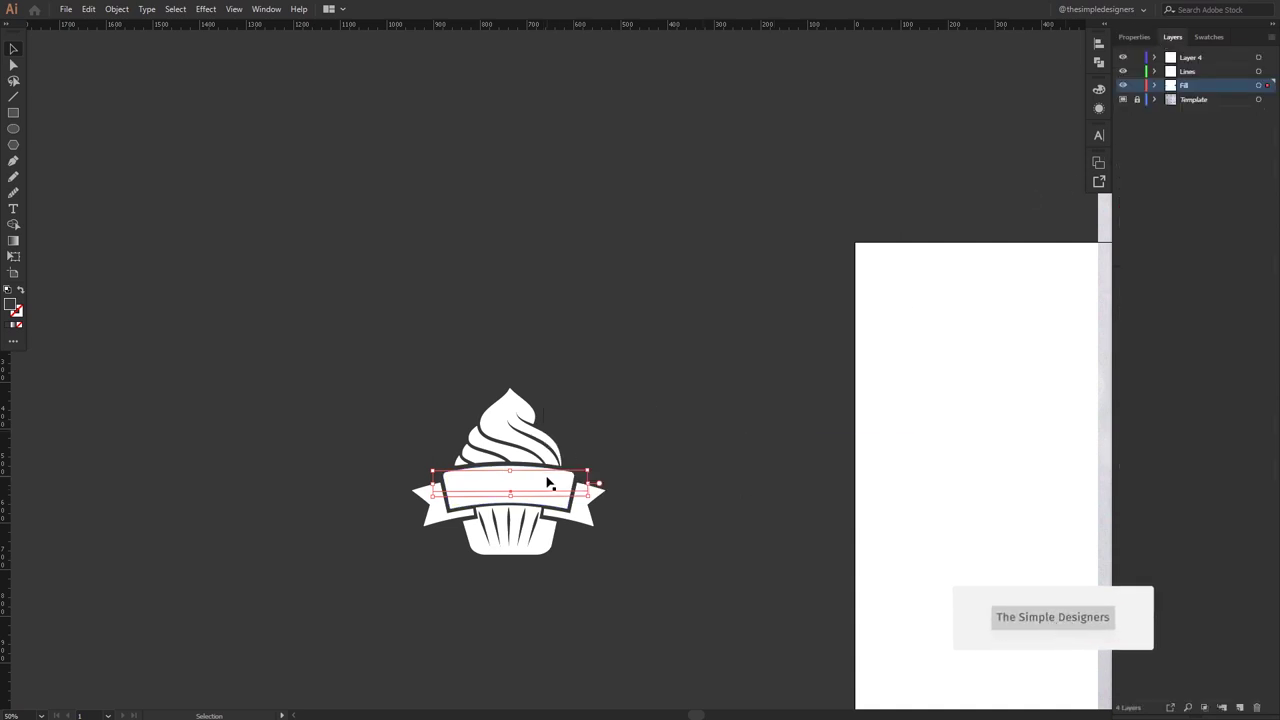
{"action": "left_click", "coordinate": [608, 445]}
{"action": "left_click", "coordinate": [1205, 58]}
{"action": "left_click", "coordinate": [1252, 59]}
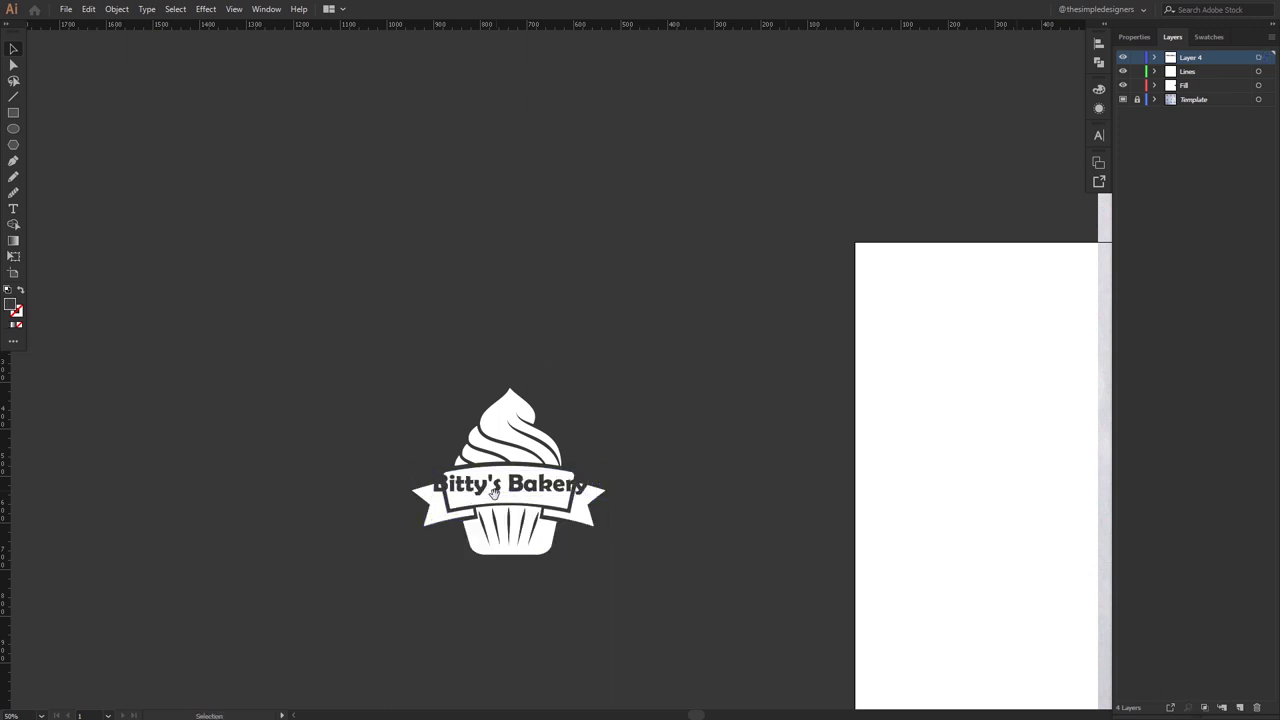
Step: Shrink the title to about 194 px wide so it fits the banner panel
{"action": "left_click", "coordinate": [493, 491]}
{"action": "key", "text": "ctrl+plus"}
{"action": "key", "text": "ctrl+plus"}
{"action": "key", "text": "ctrl+plus"}
{"action": "left_click_drag", "start_coordinate": [775, 354], "coordinate": [757, 370]}
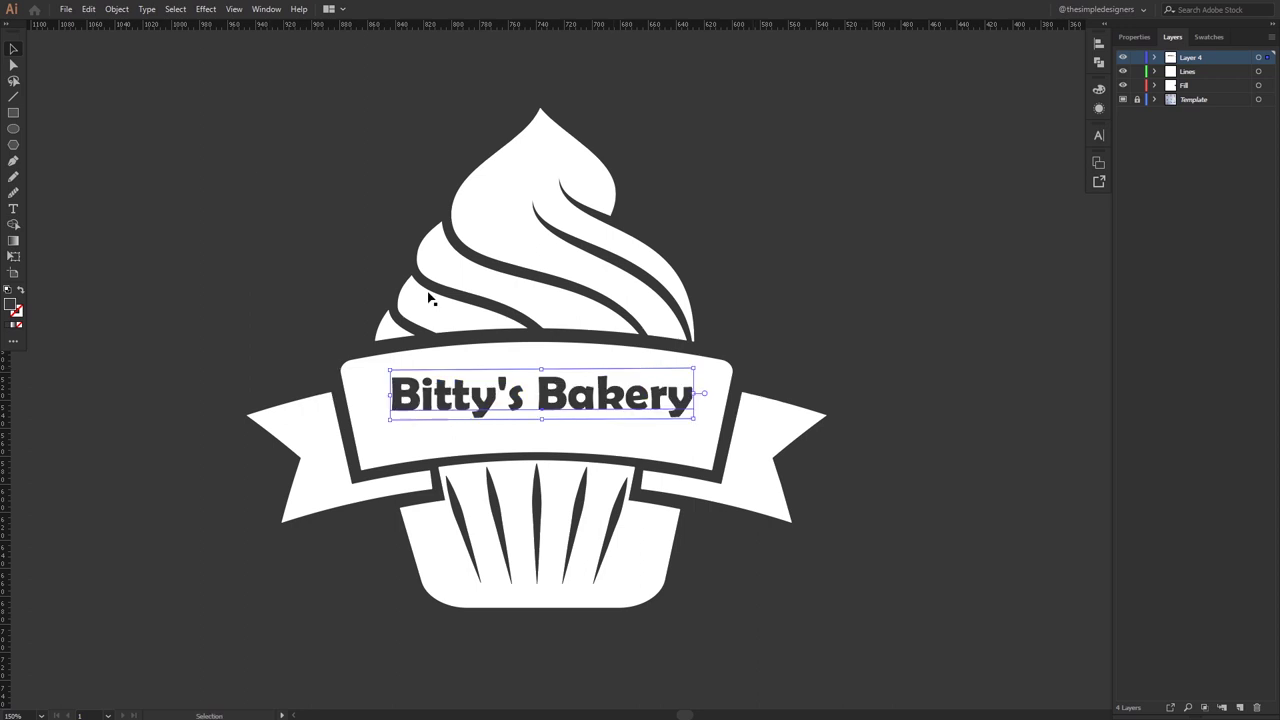
{"action": "left_click", "coordinate": [124, 9]}
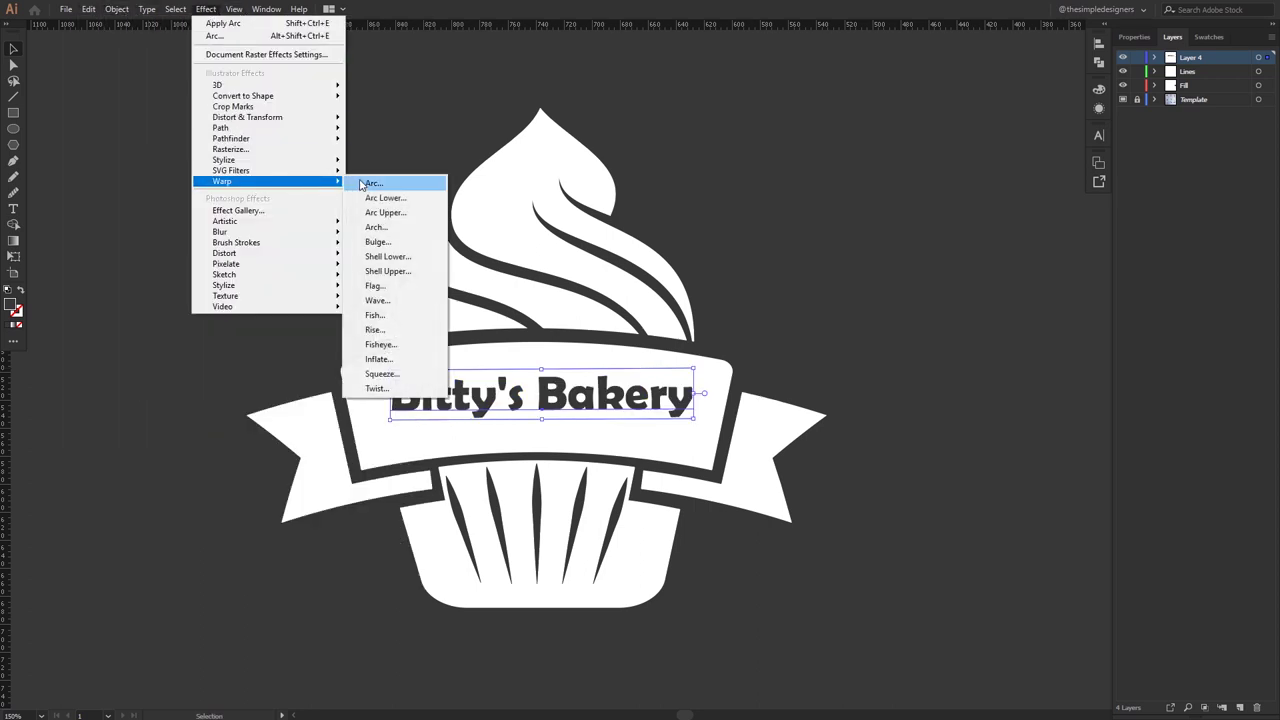
Step: Apply a 17% Arc warp to the Bitty's Bakery text and enlarge it across the ribbon
{"action": "mouse_move", "coordinate": [222, 181]}
{"action": "left_click", "coordinate": [365, 173]}
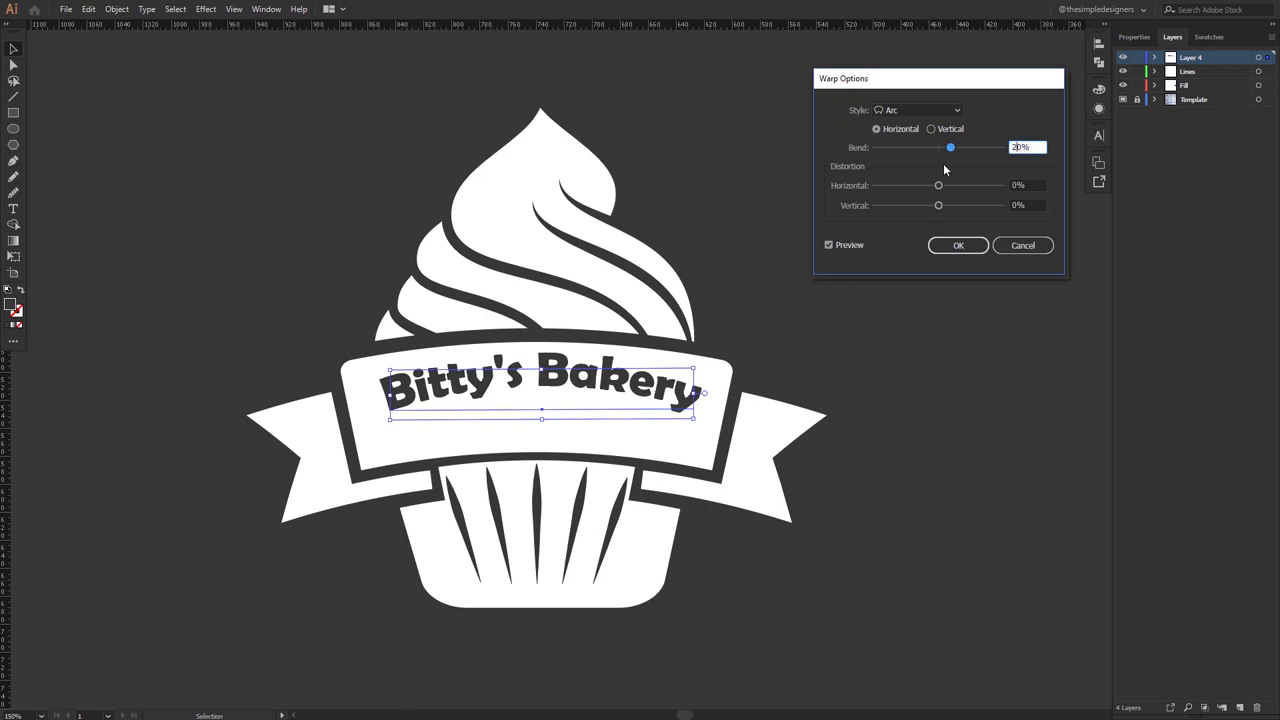
{"action": "key", "text": "Down"}
{"action": "key", "text": "Down"}
{"action": "key", "text": "Down"}
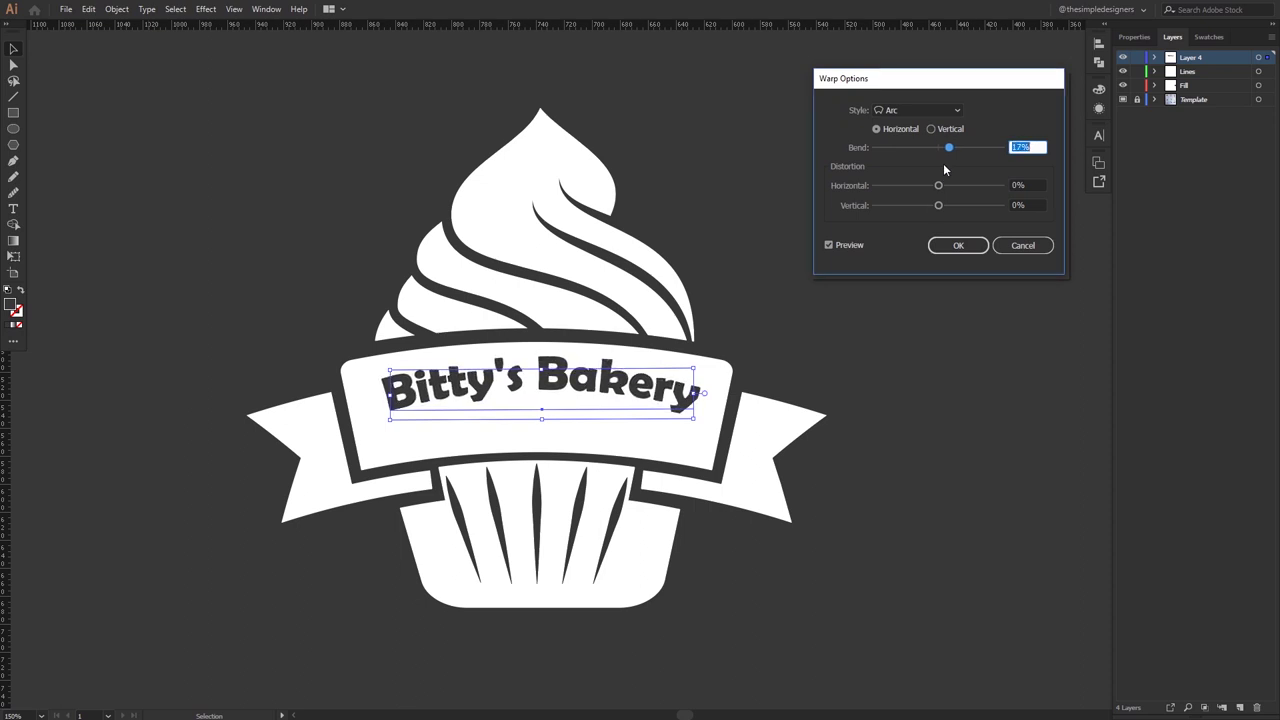
{"action": "left_click", "coordinate": [955, 245]}
{"action": "left_click_drag", "start_coordinate": [699, 384], "coordinate": [710, 388]}
Step: Recheck the Arc warp settings from Appearance and resize the arced text to fit the band
{"action": "left_click", "coordinate": [1099, 108]}
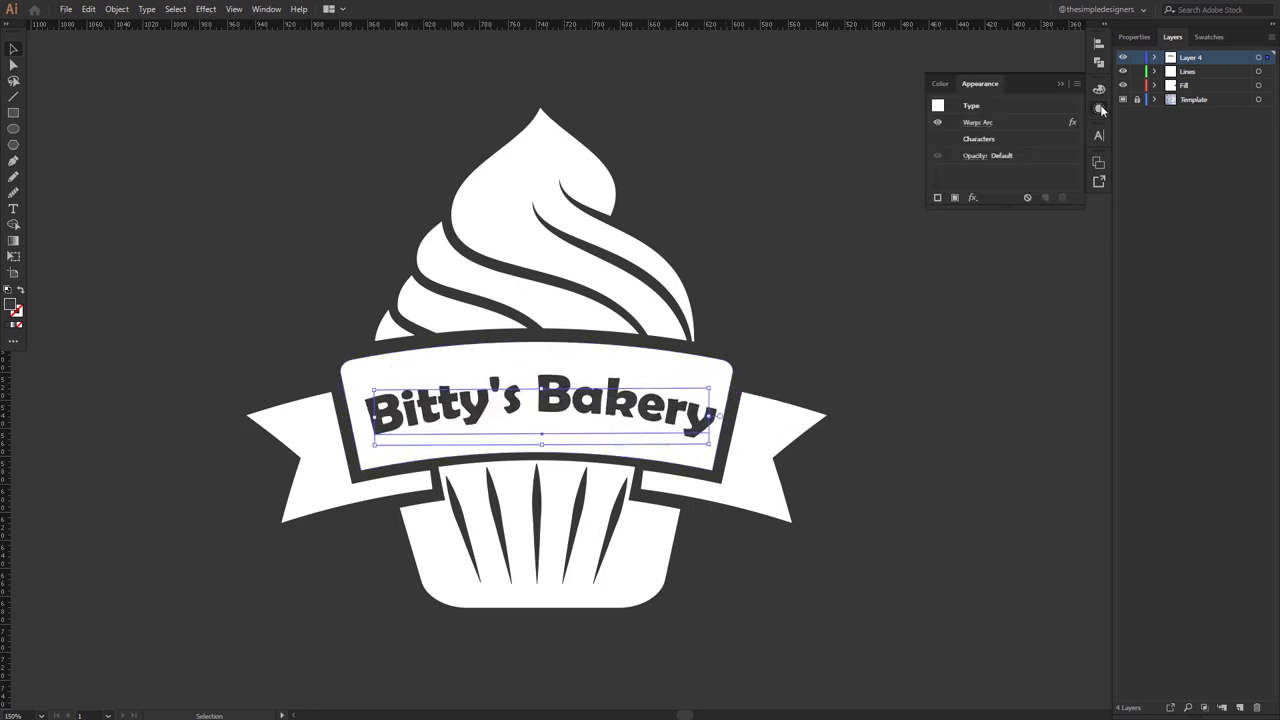
{"action": "left_click", "coordinate": [978, 126]}
{"action": "left_click", "coordinate": [958, 245]}
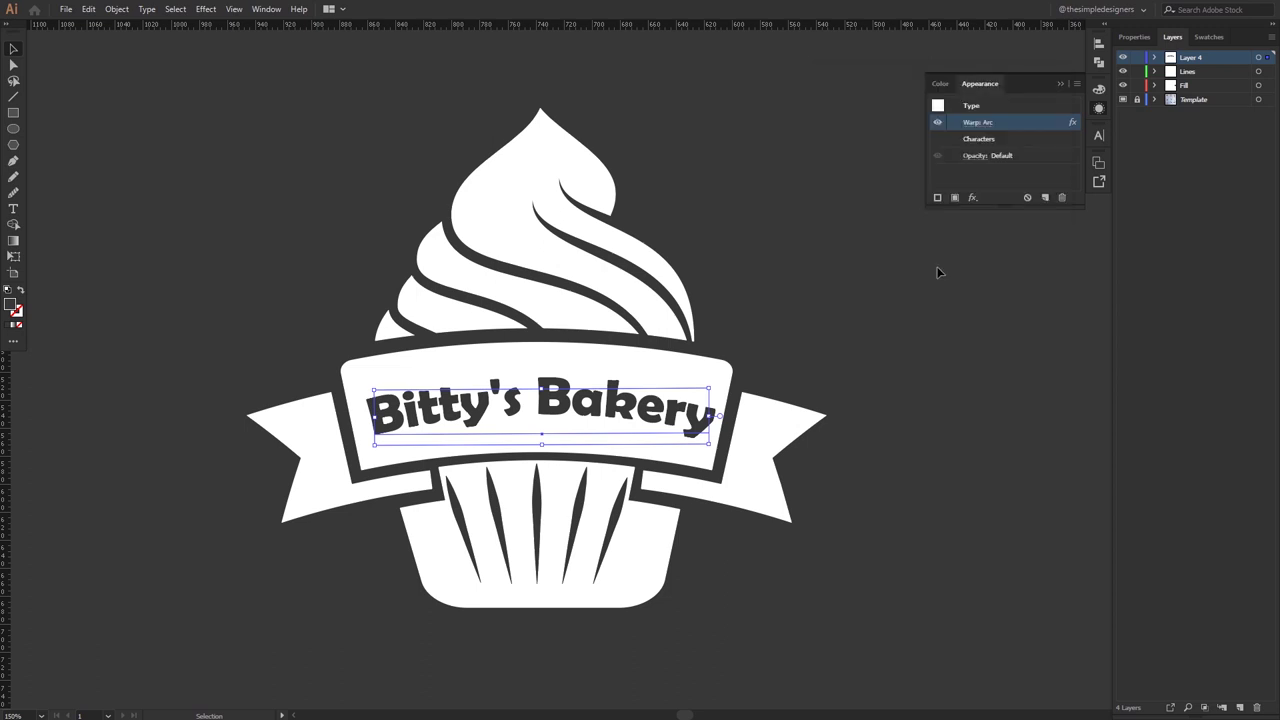
{"action": "left_click_drag", "start_coordinate": [713, 386], "coordinate": [720, 386]}
{"action": "left_click_drag", "start_coordinate": [716, 386], "coordinate": [717, 388]}
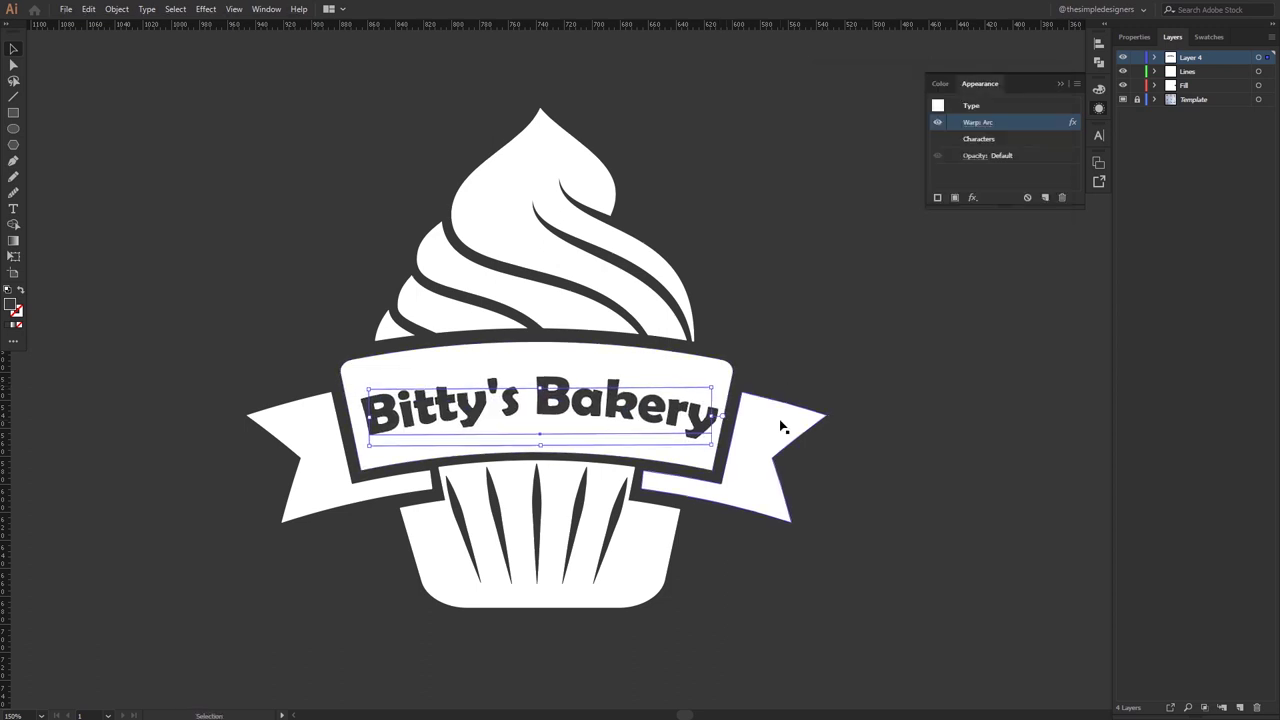